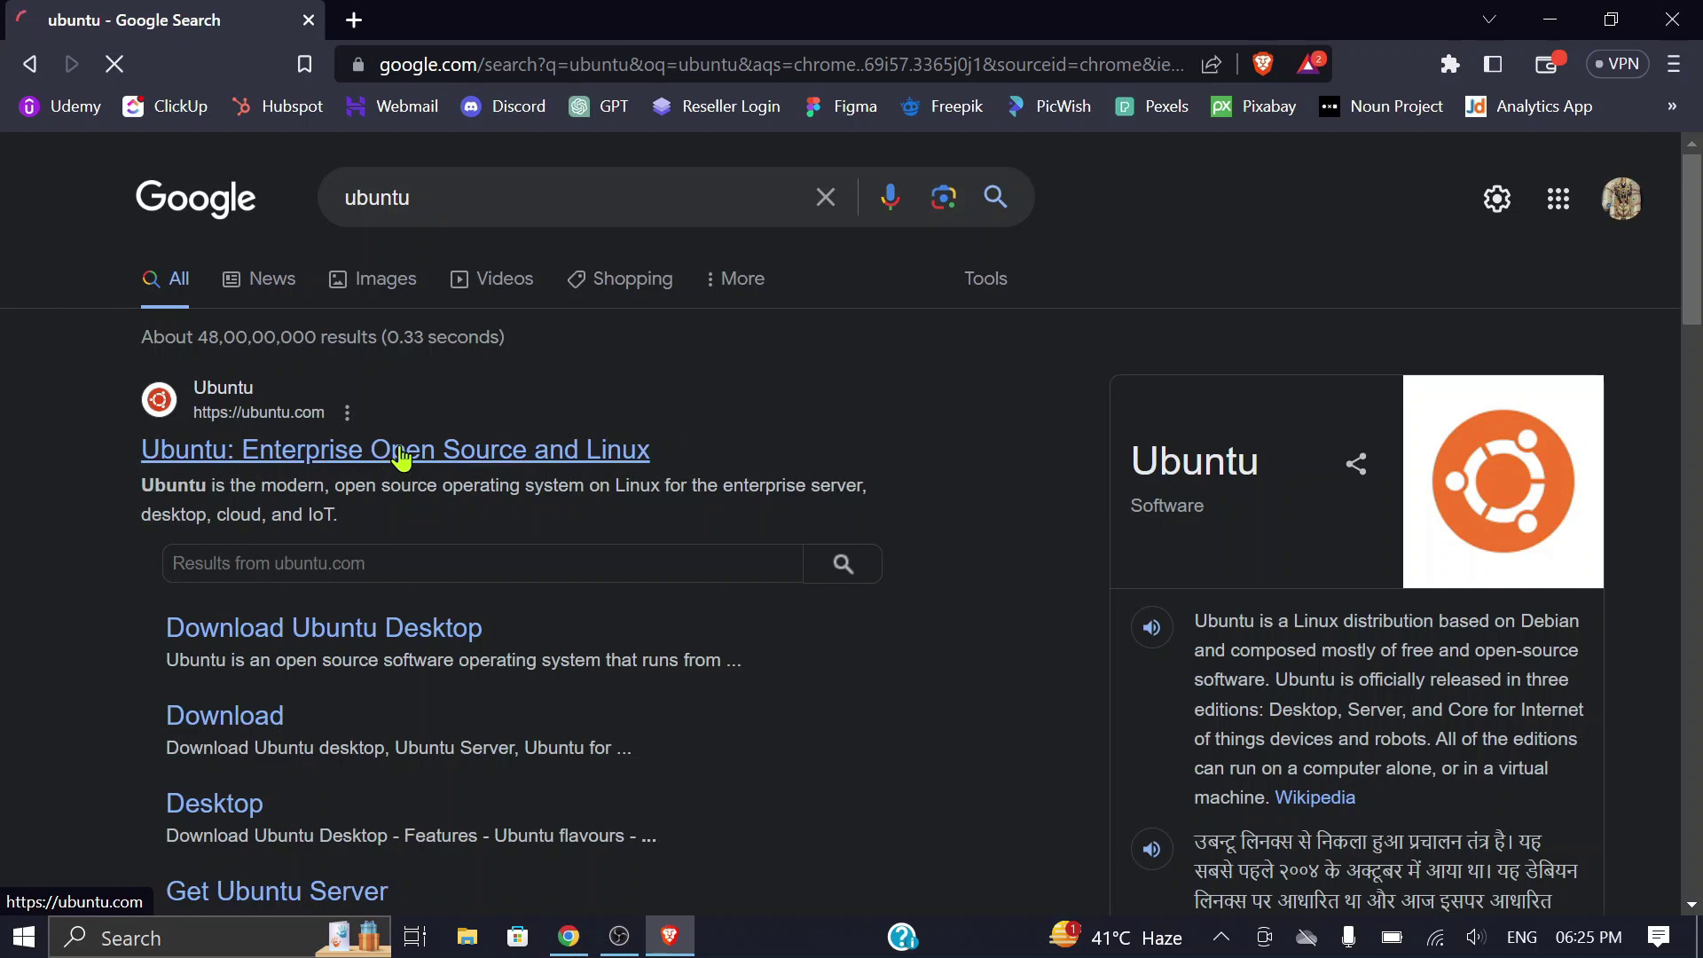
Step: Open ubuntu.com and go to the Ubuntu Desktop download page
{"action": "left_click", "coordinate": [330, 468]}
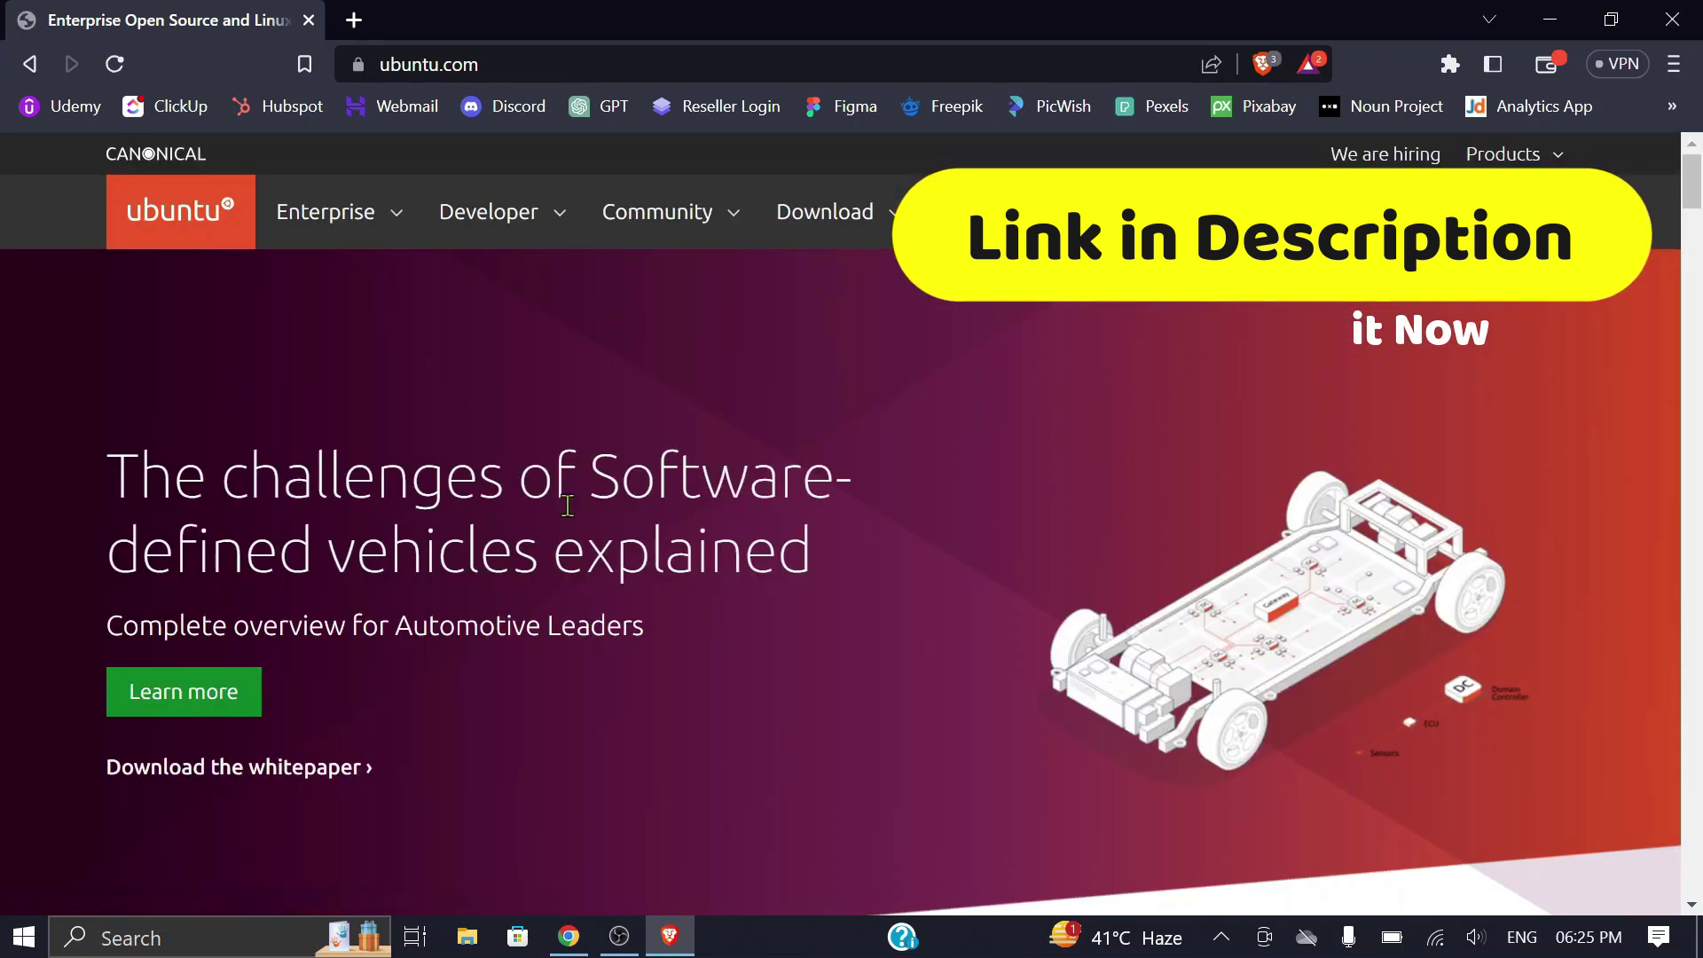
{"action": "left_click", "coordinate": [841, 226]}
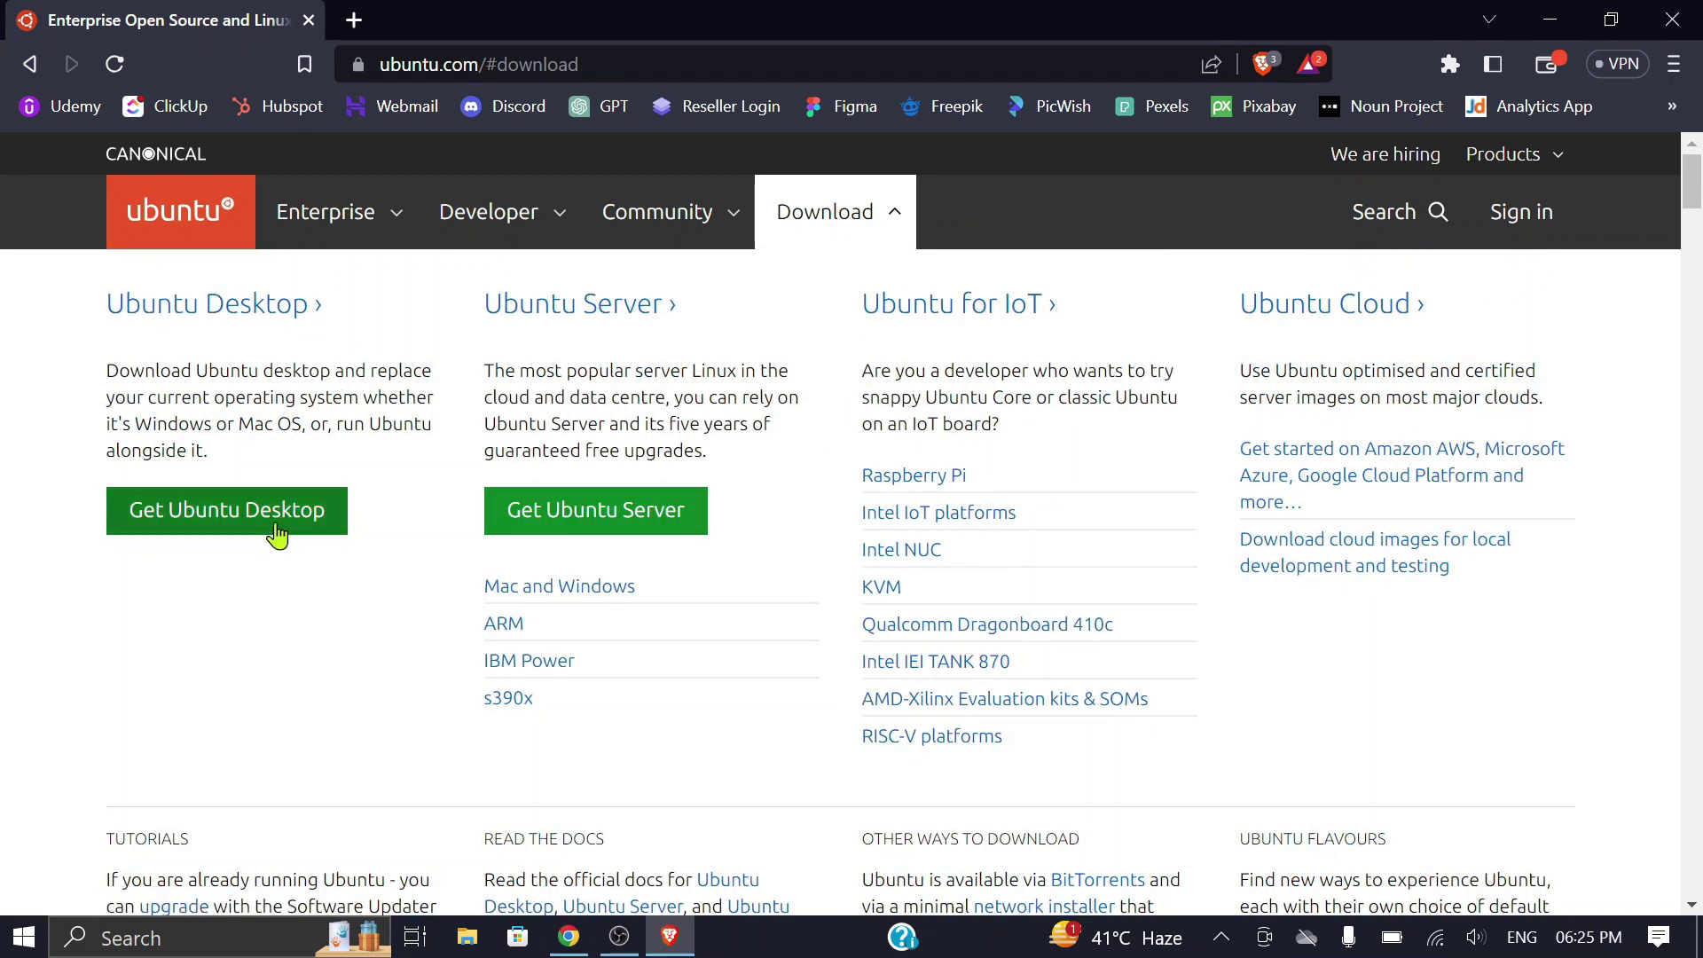
{"action": "left_click", "coordinate": [228, 524]}
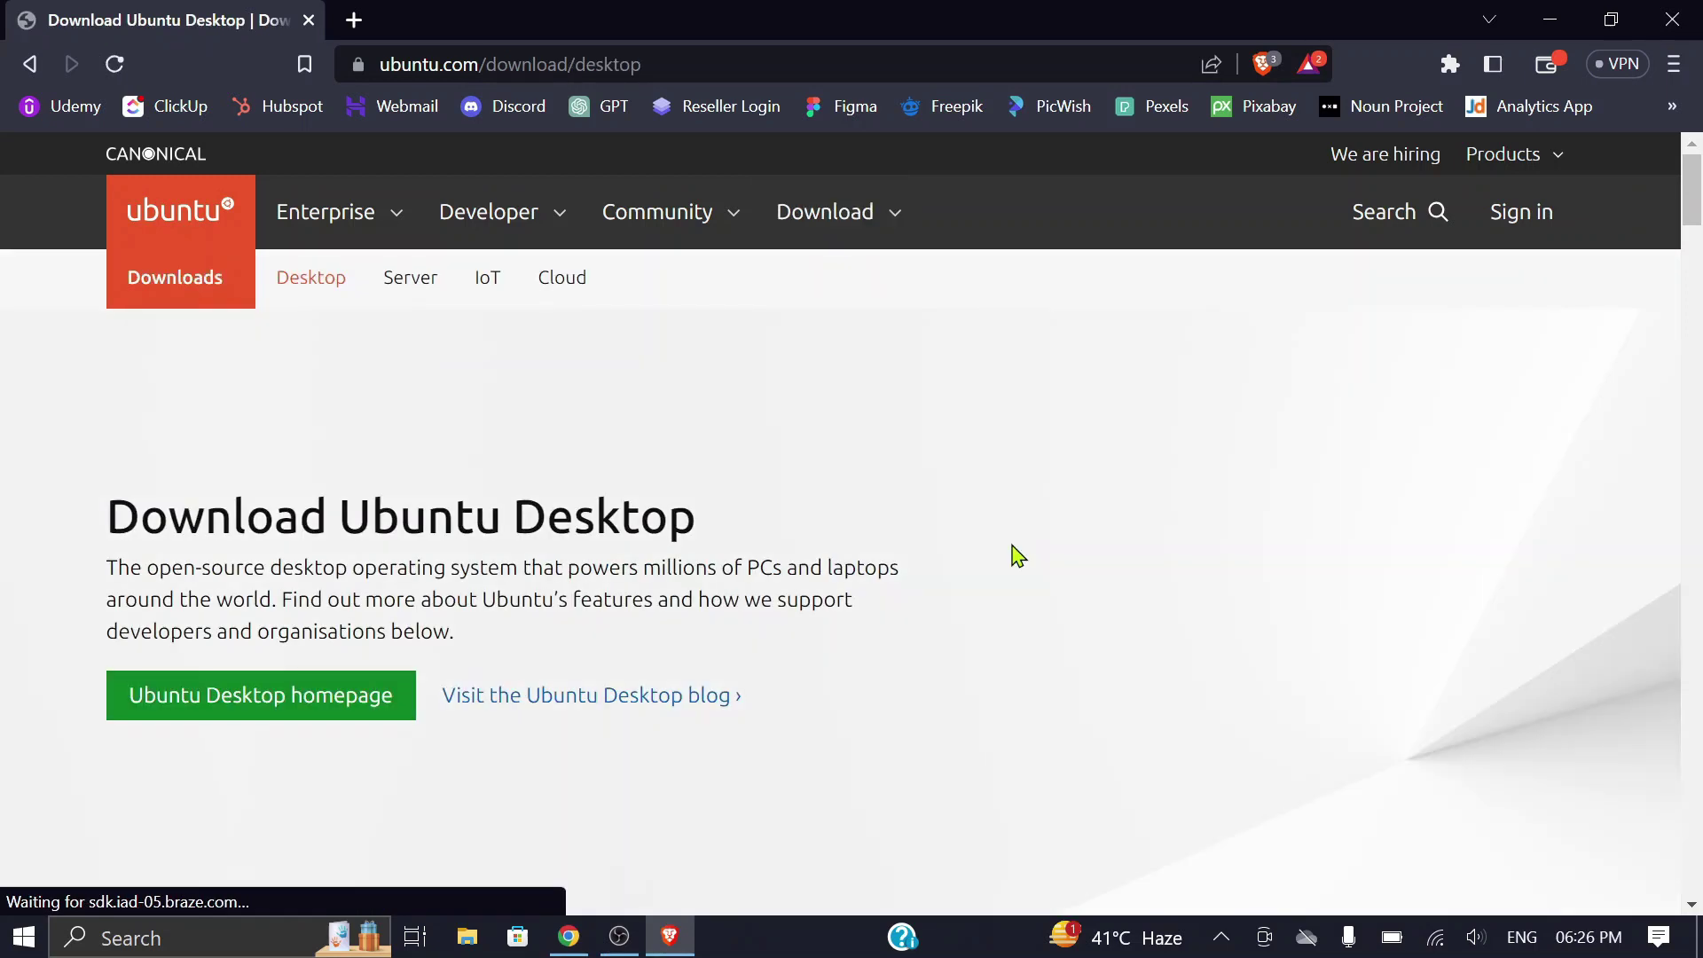
Step: Start the Ubuntu 22.04.2 LTS download and pick the Desktop as the save location
{"action": "scroll", "coordinate": [1100, 497], "scroll_direction": "down", "scroll_amount": 5}
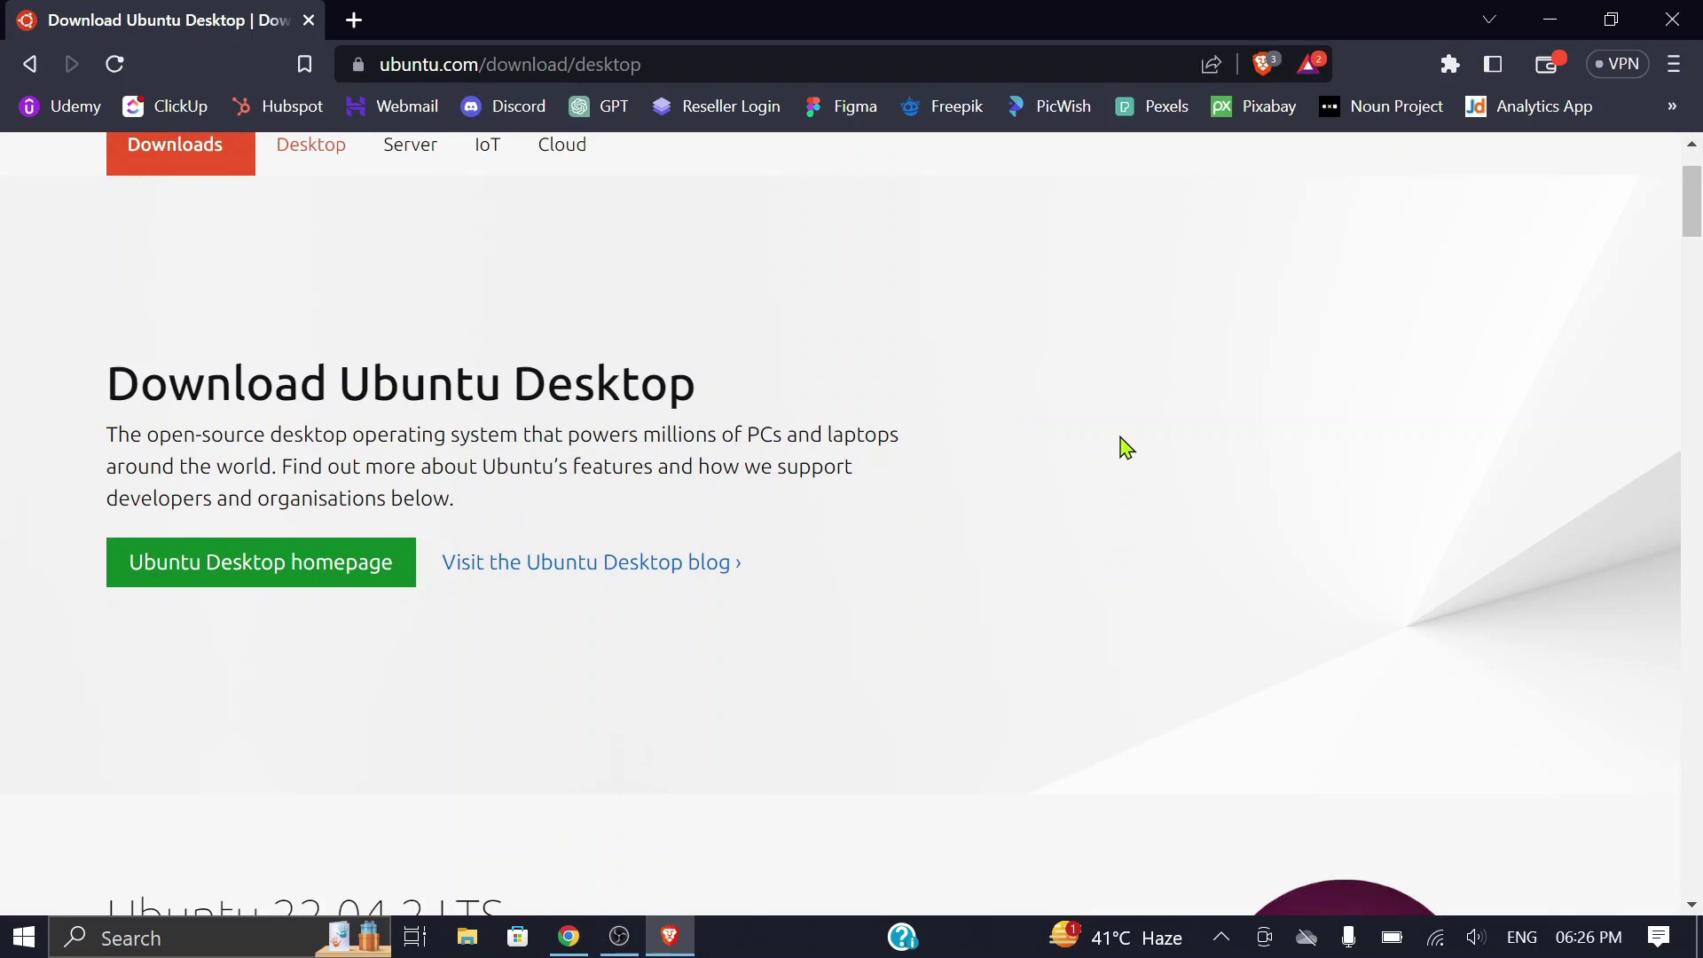
{"action": "scroll", "coordinate": [1125, 446], "scroll_direction": "down", "scroll_amount": 2}
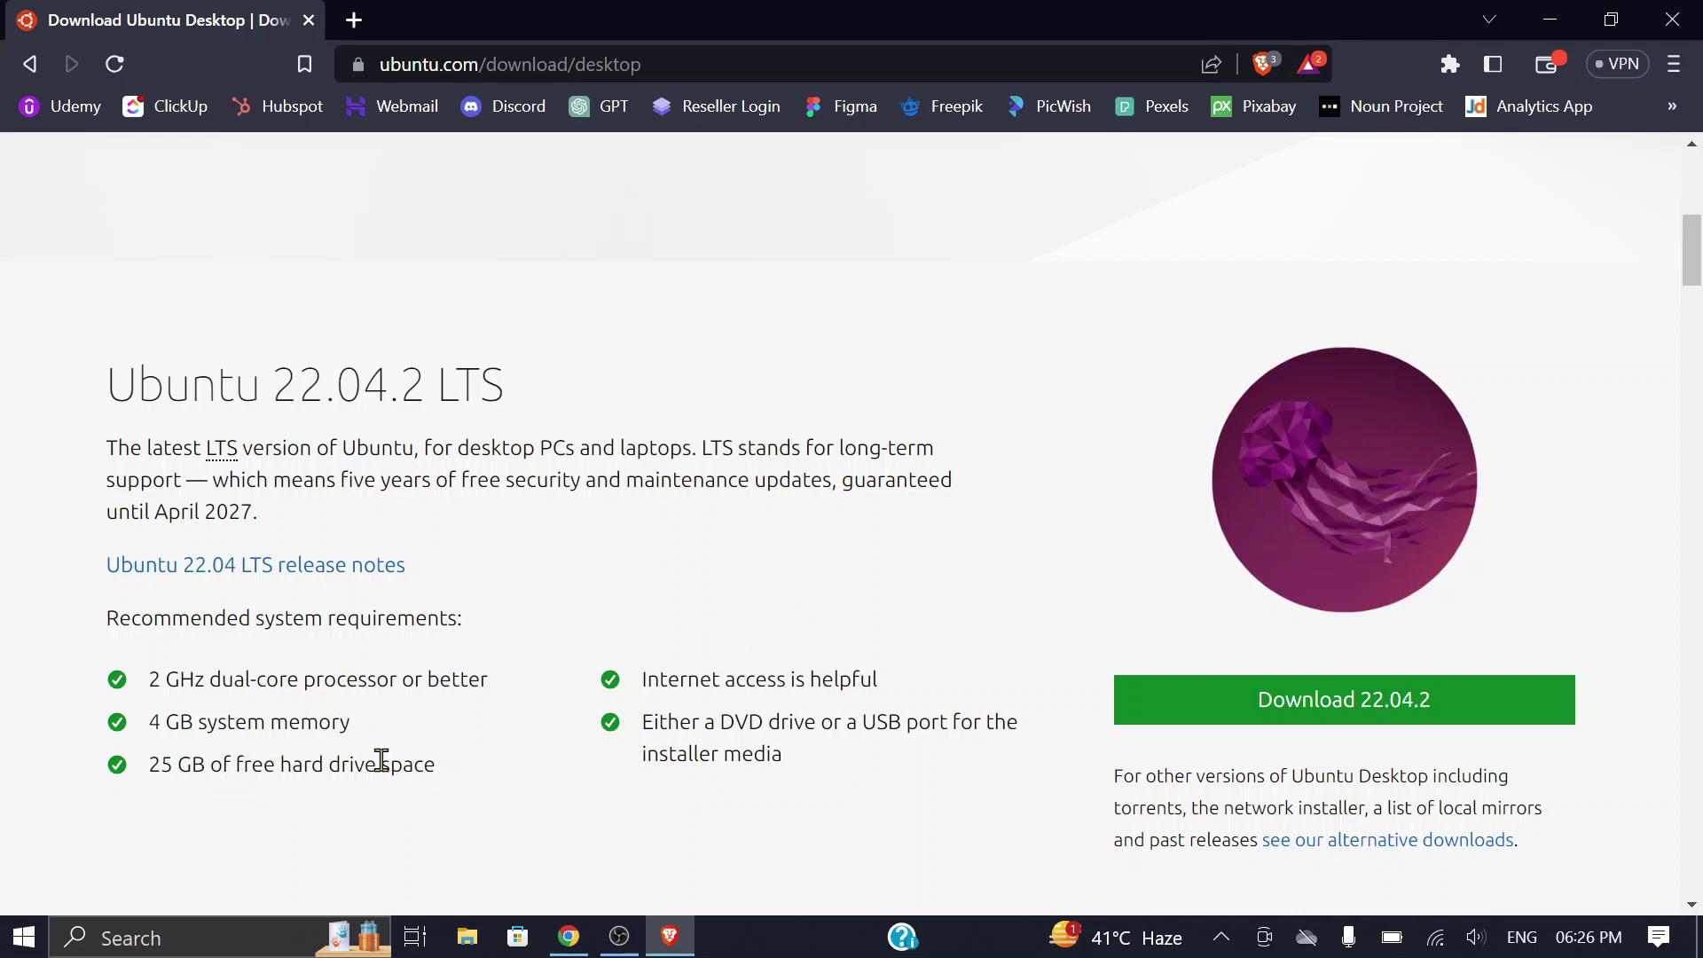
{"action": "scroll", "coordinate": [536, 733], "scroll_direction": "down", "scroll_amount": 2}
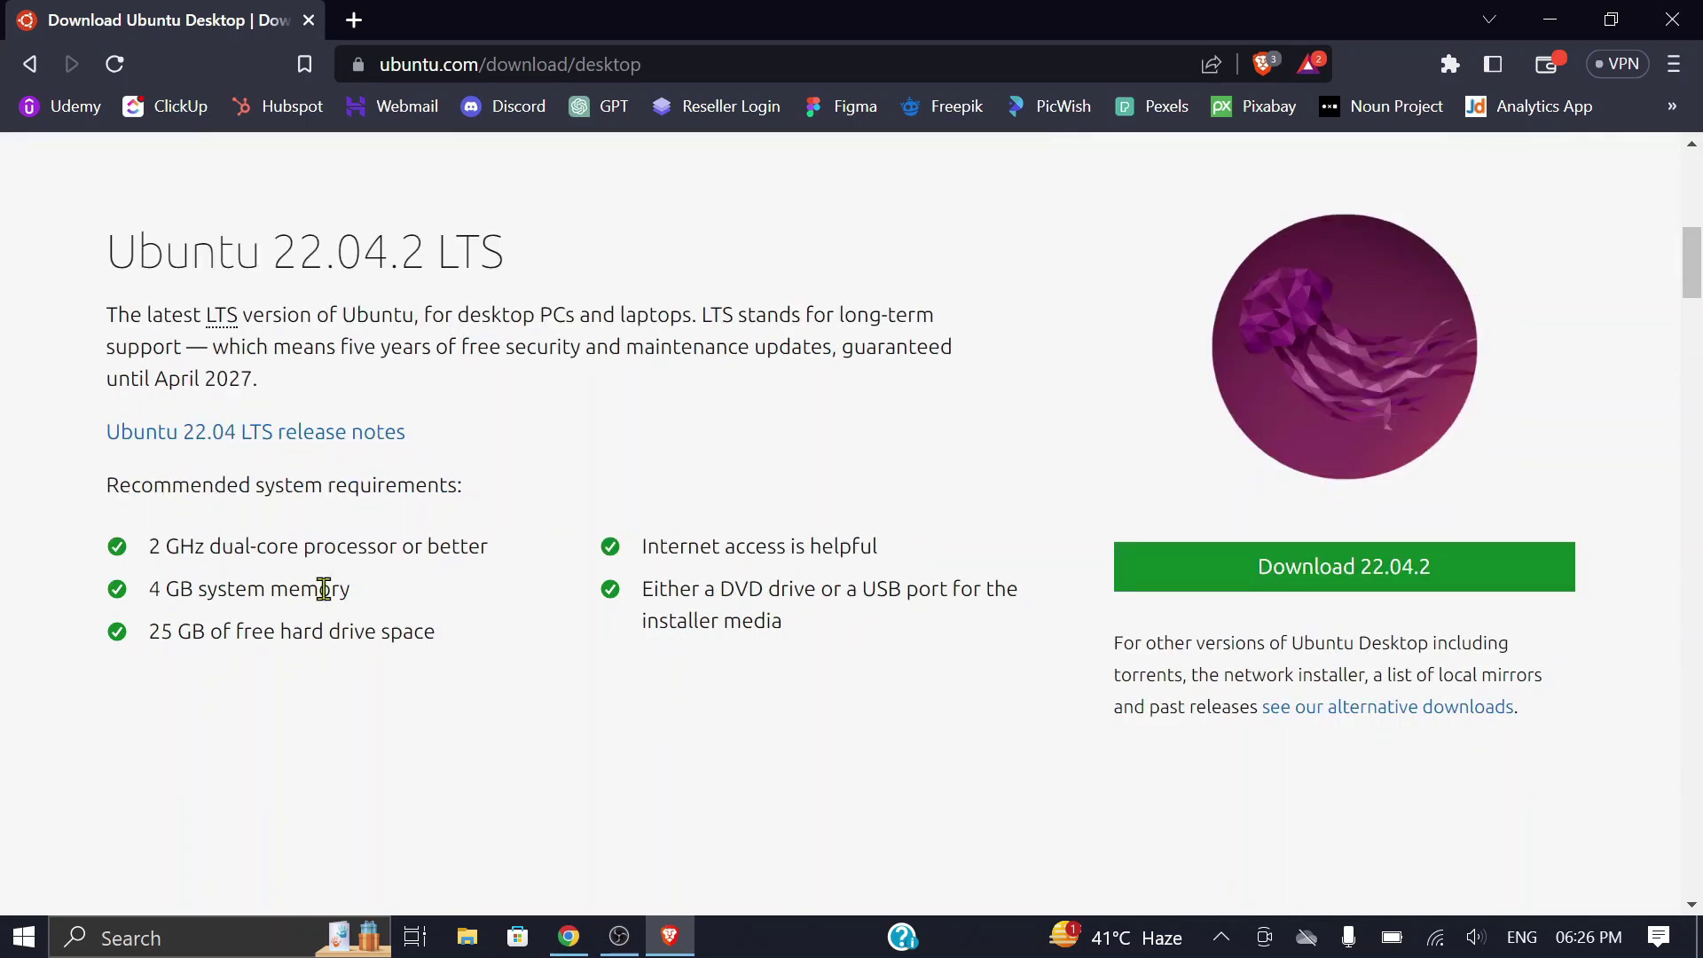
{"action": "scroll", "coordinate": [486, 589], "scroll_direction": "up", "scroll_amount": 1}
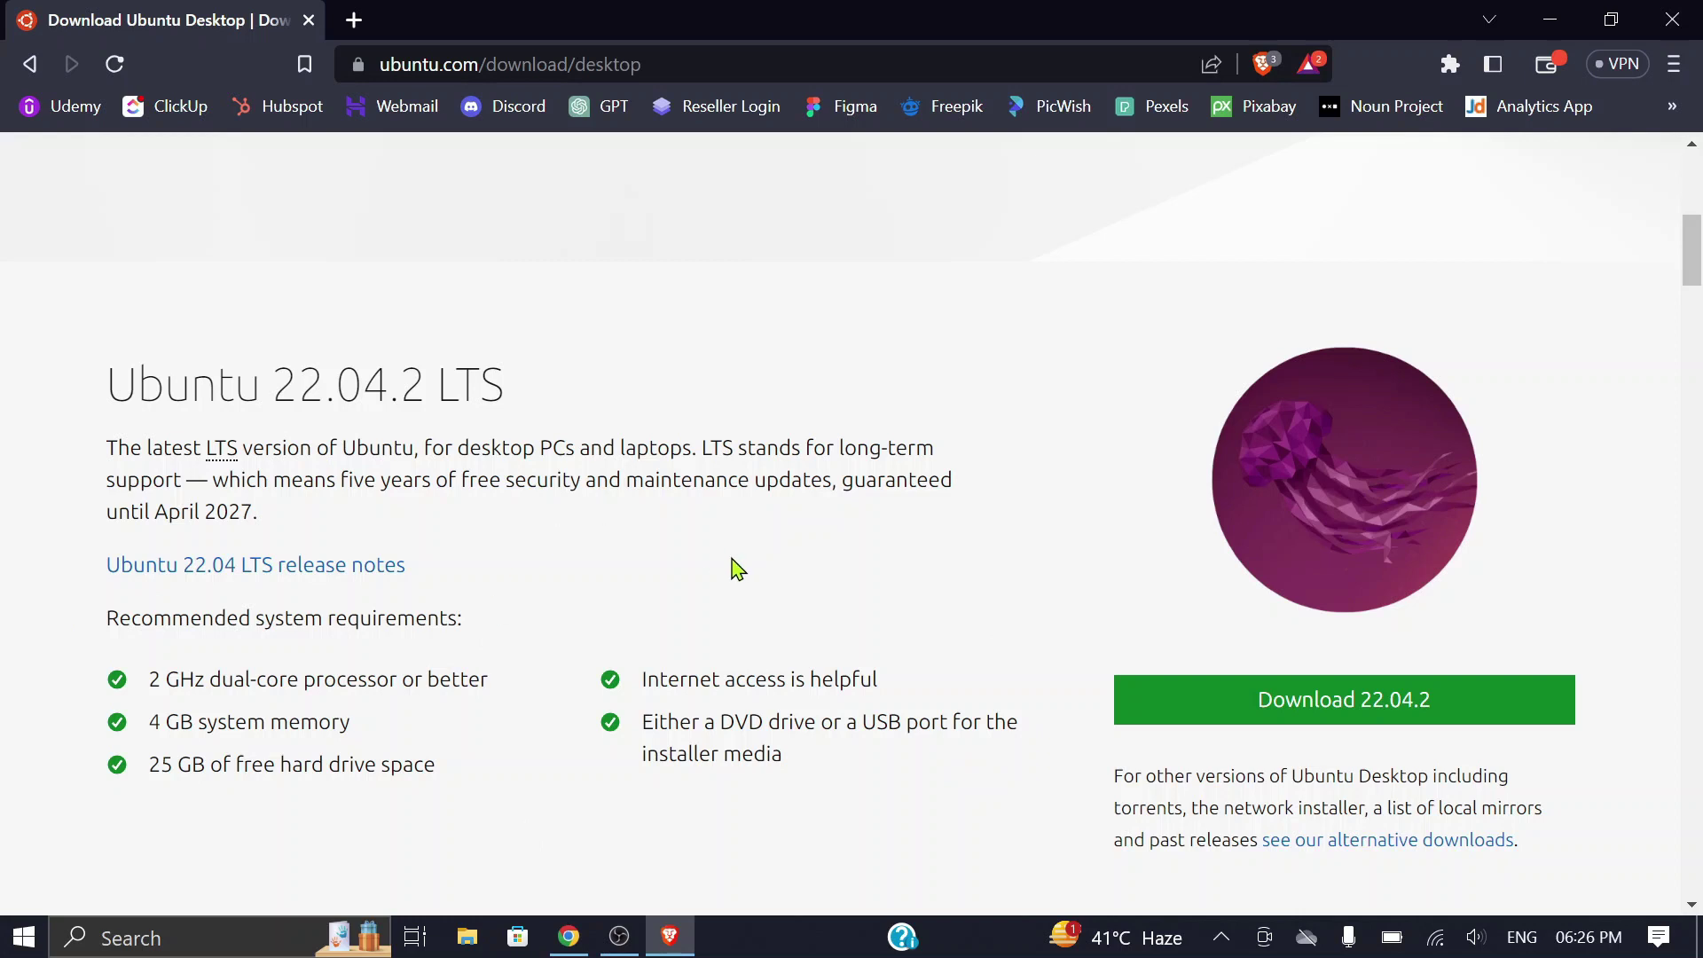
{"action": "left_click", "coordinate": [1310, 711]}
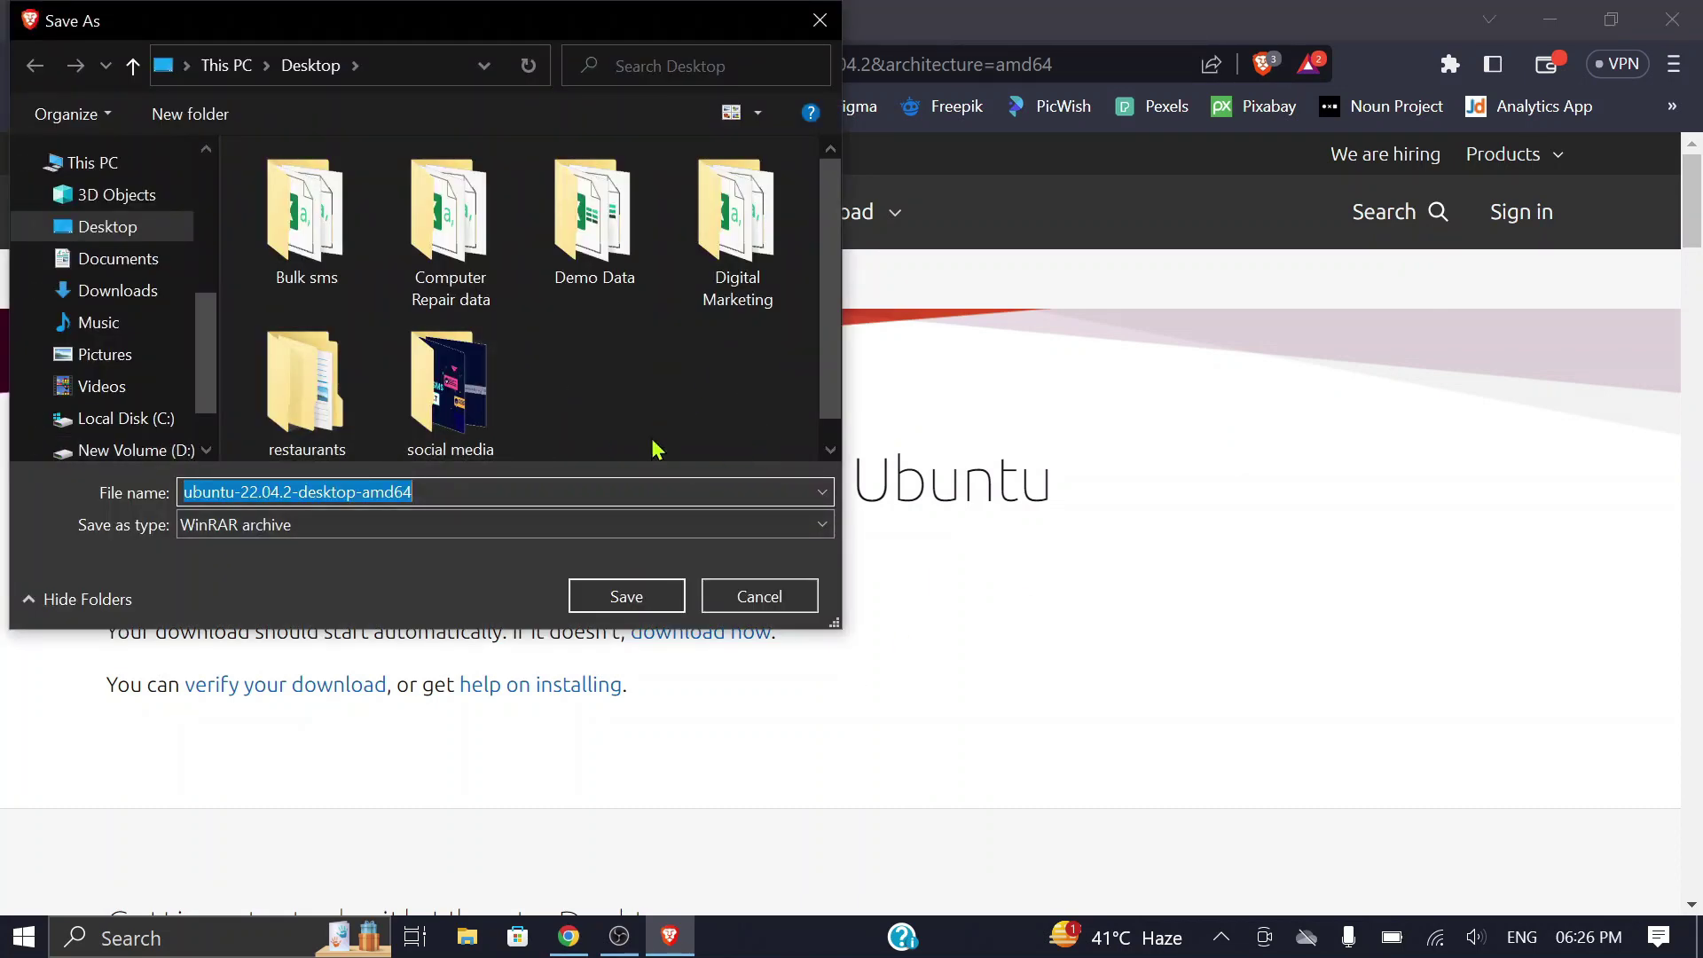
{"action": "left_click", "coordinate": [127, 233]}
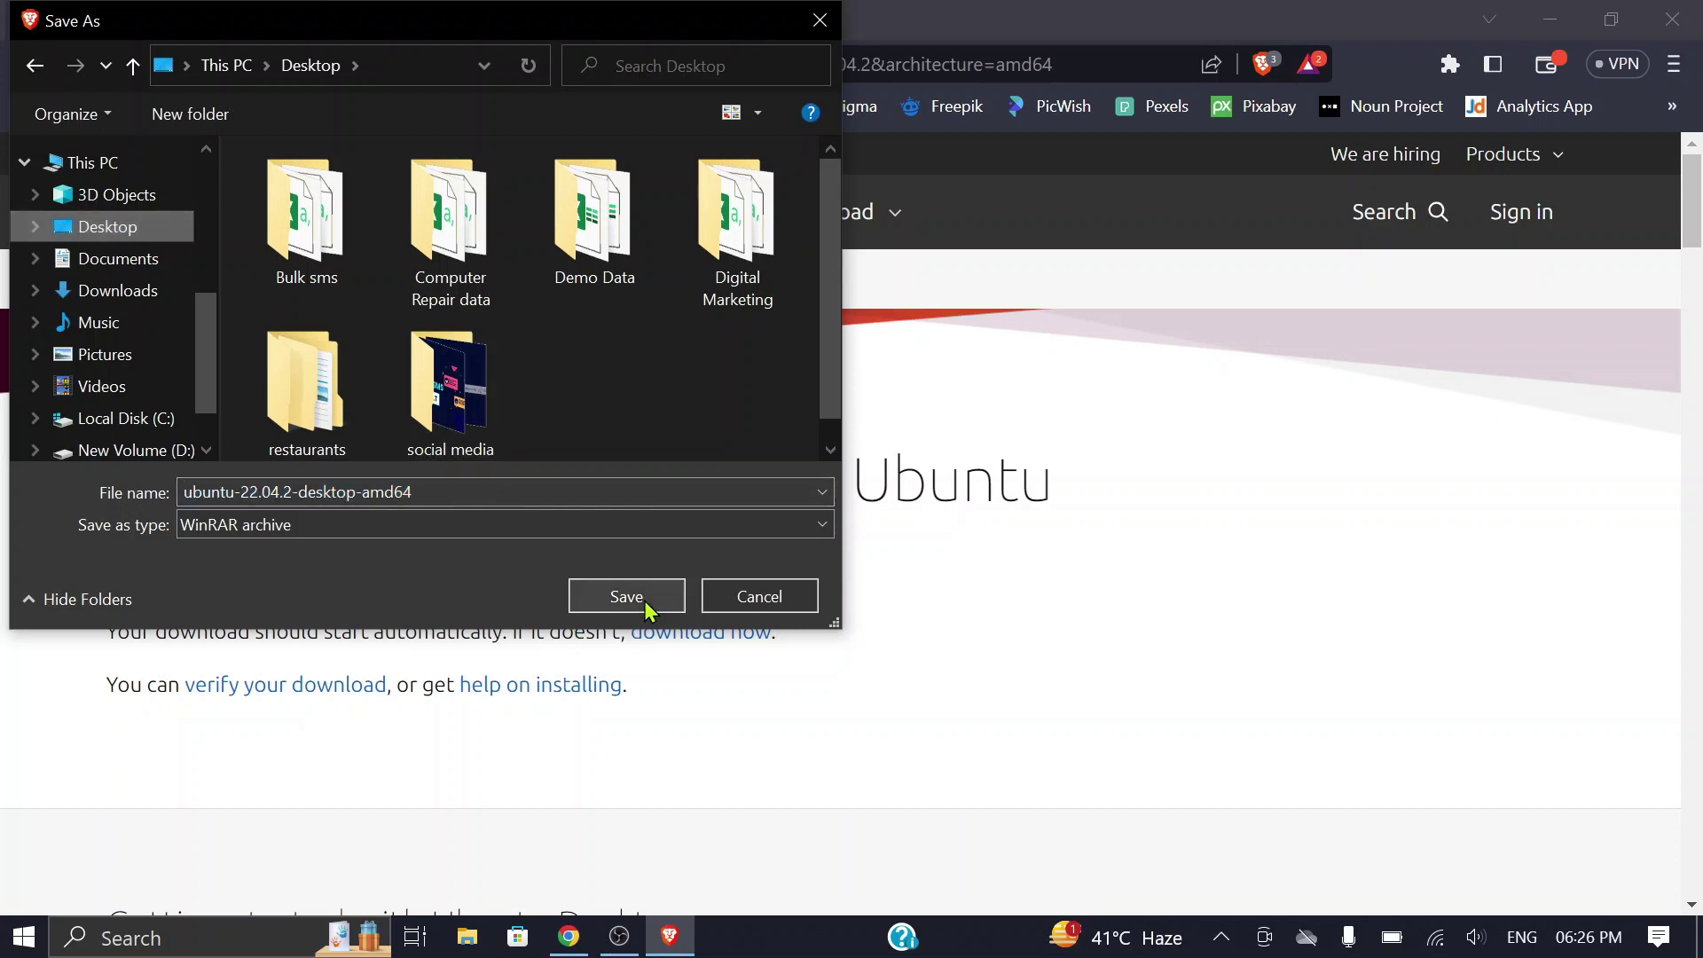
Step: Save the Ubuntu image to the Desktop, then pause its download in Brave's Downloads page
{"action": "left_click", "coordinate": [644, 601]}
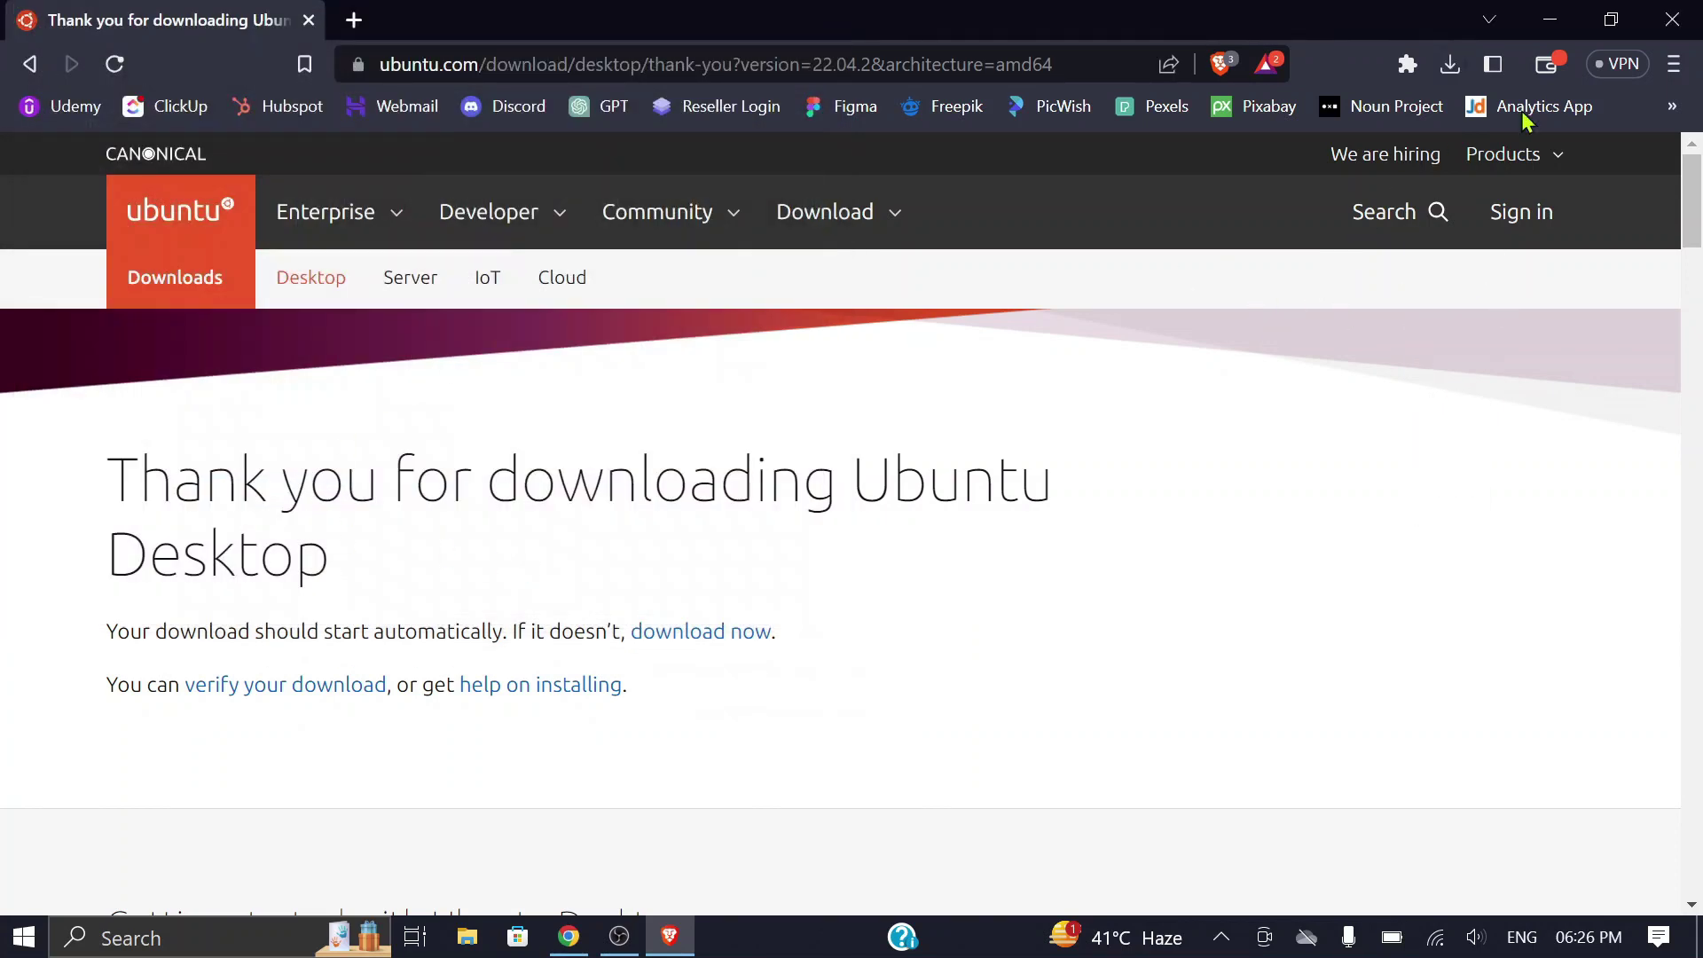
{"action": "left_click", "coordinate": [1674, 64]}
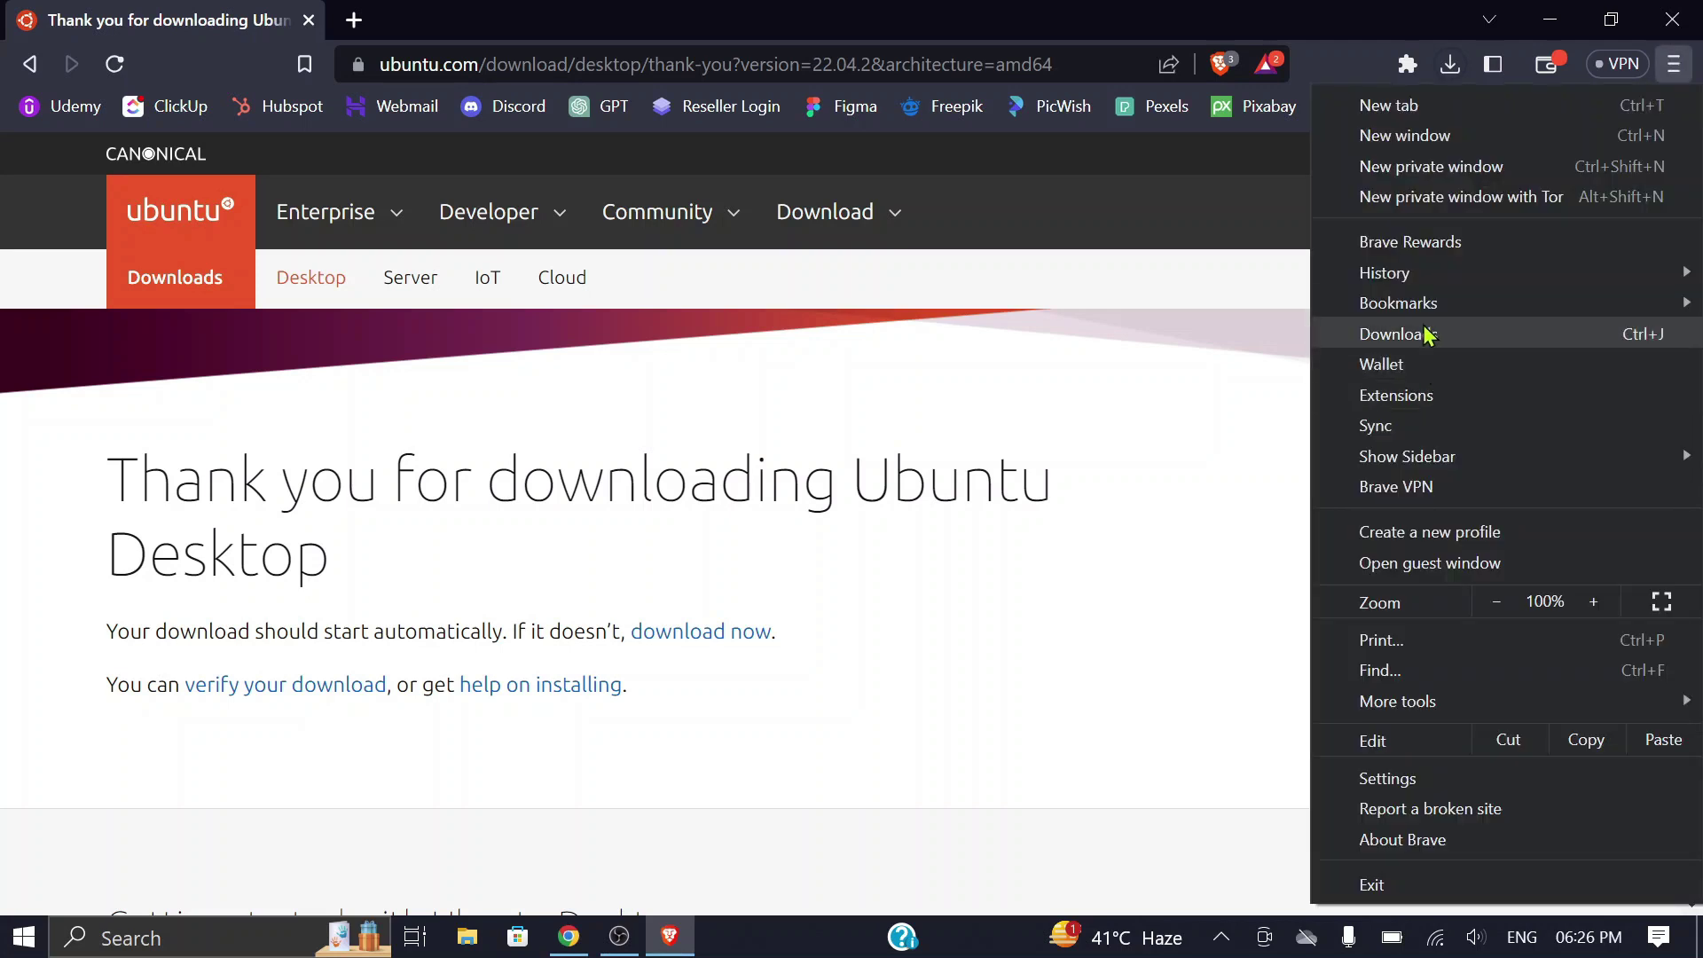
{"action": "left_click", "coordinate": [1413, 344]}
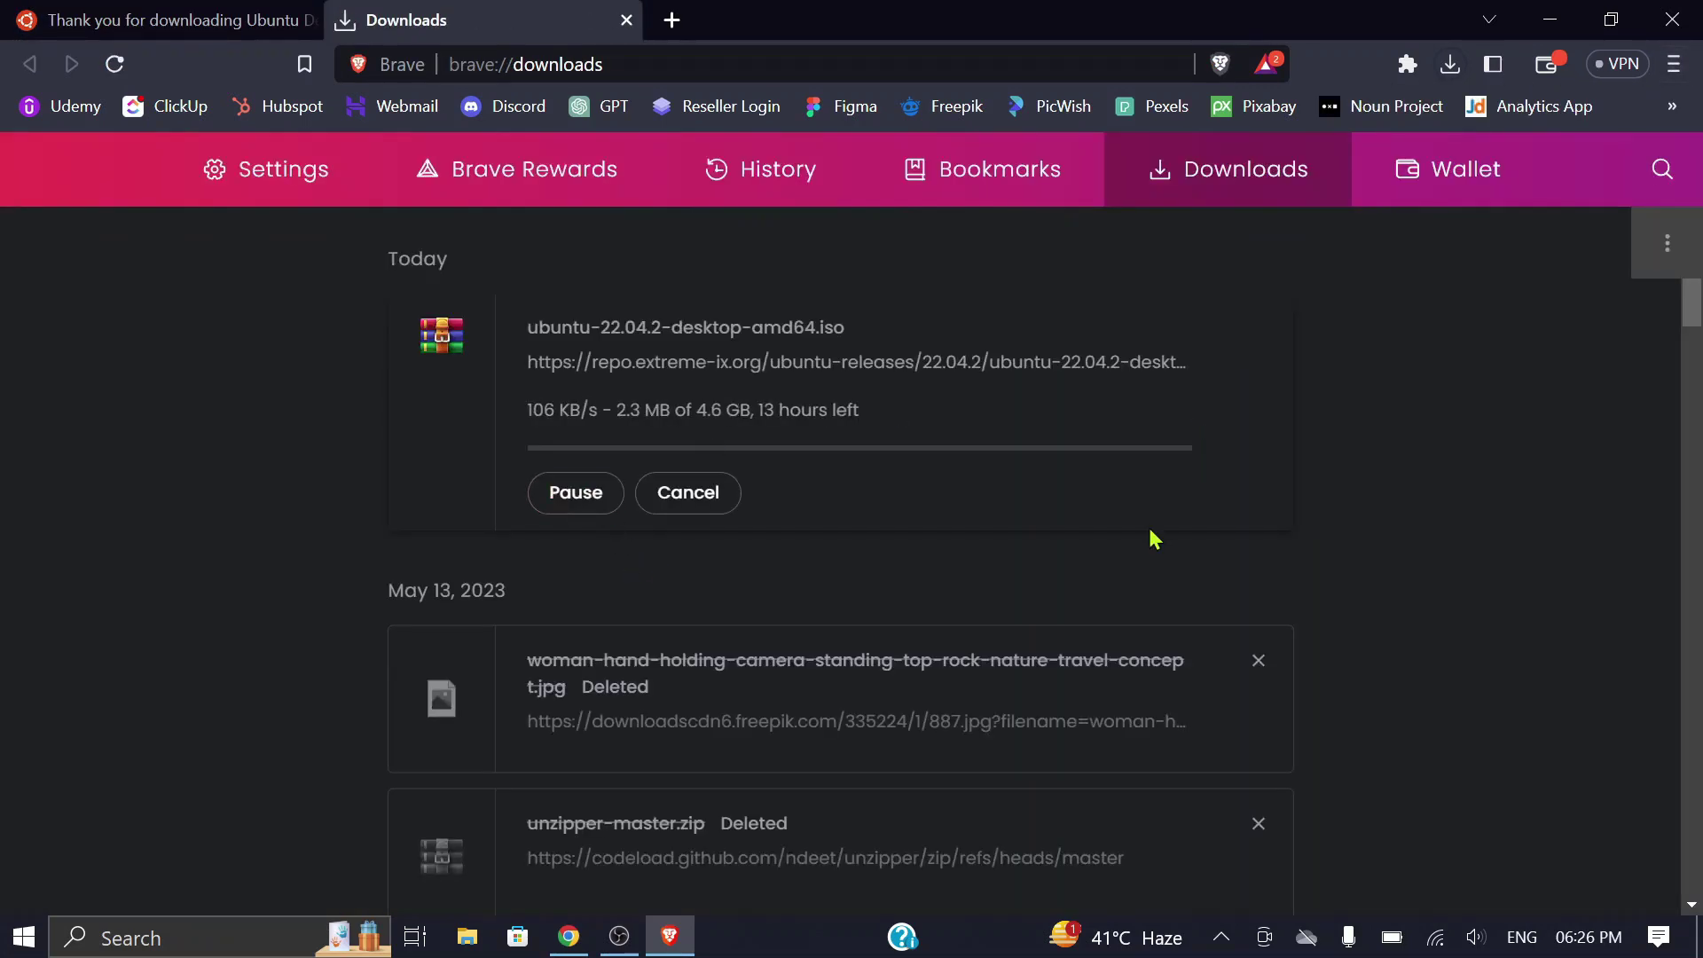
{"action": "left_click", "coordinate": [571, 498]}
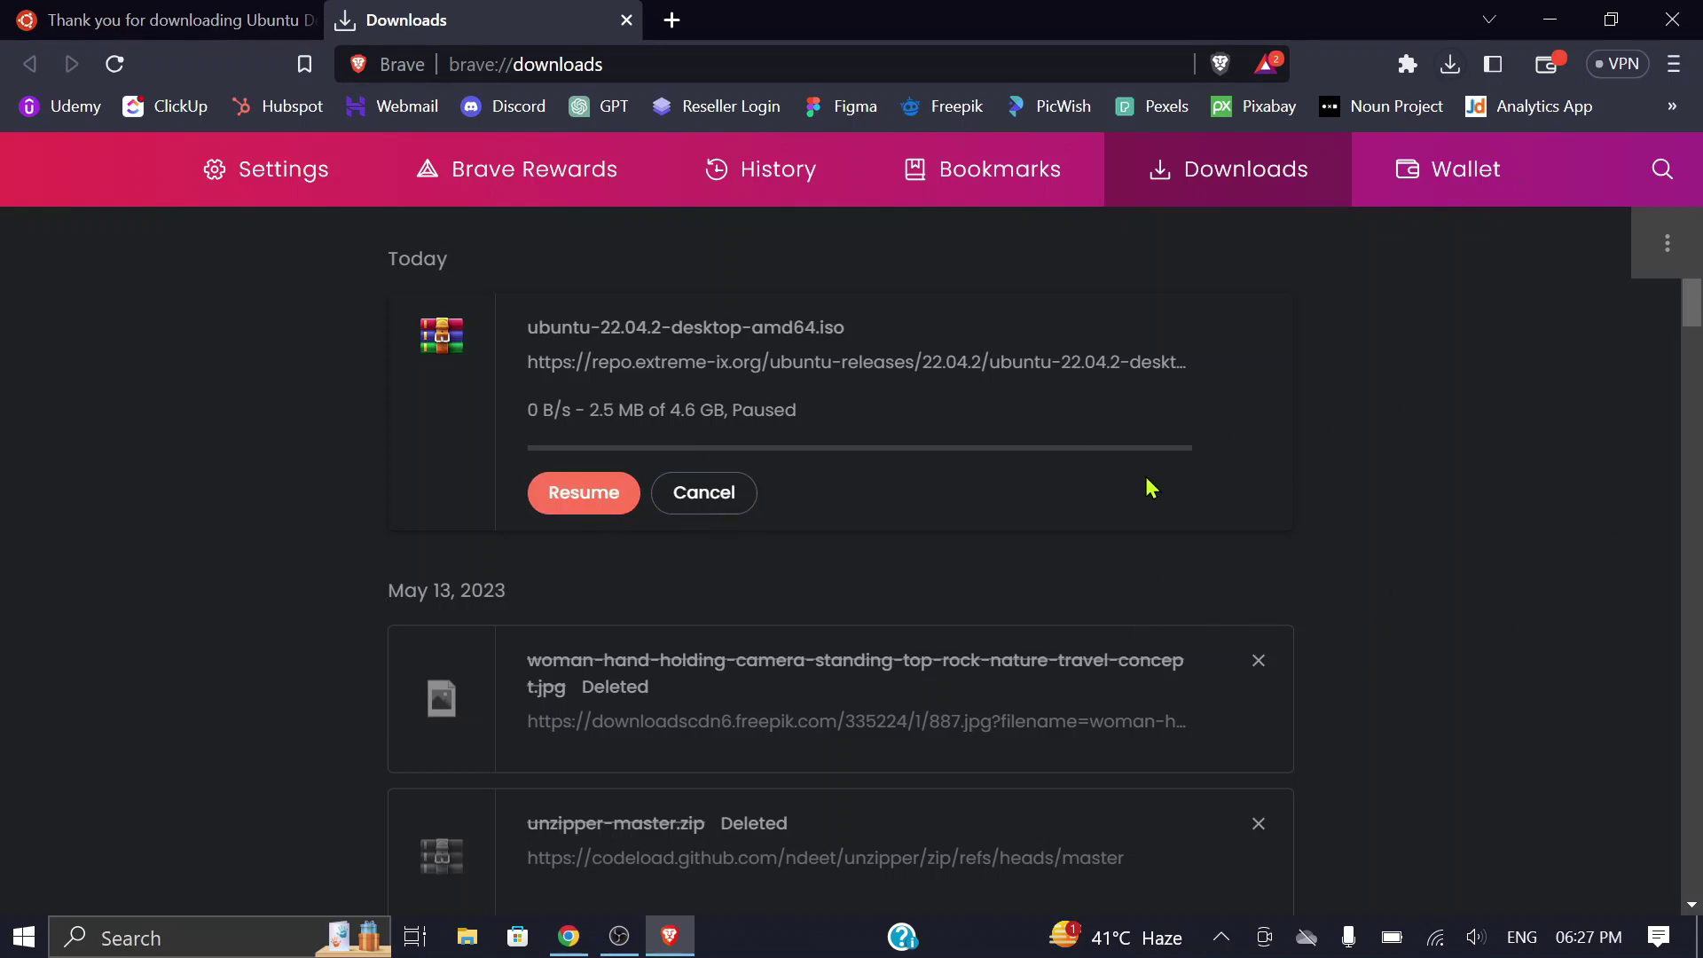
{"action": "left_click", "coordinate": [628, 21]}
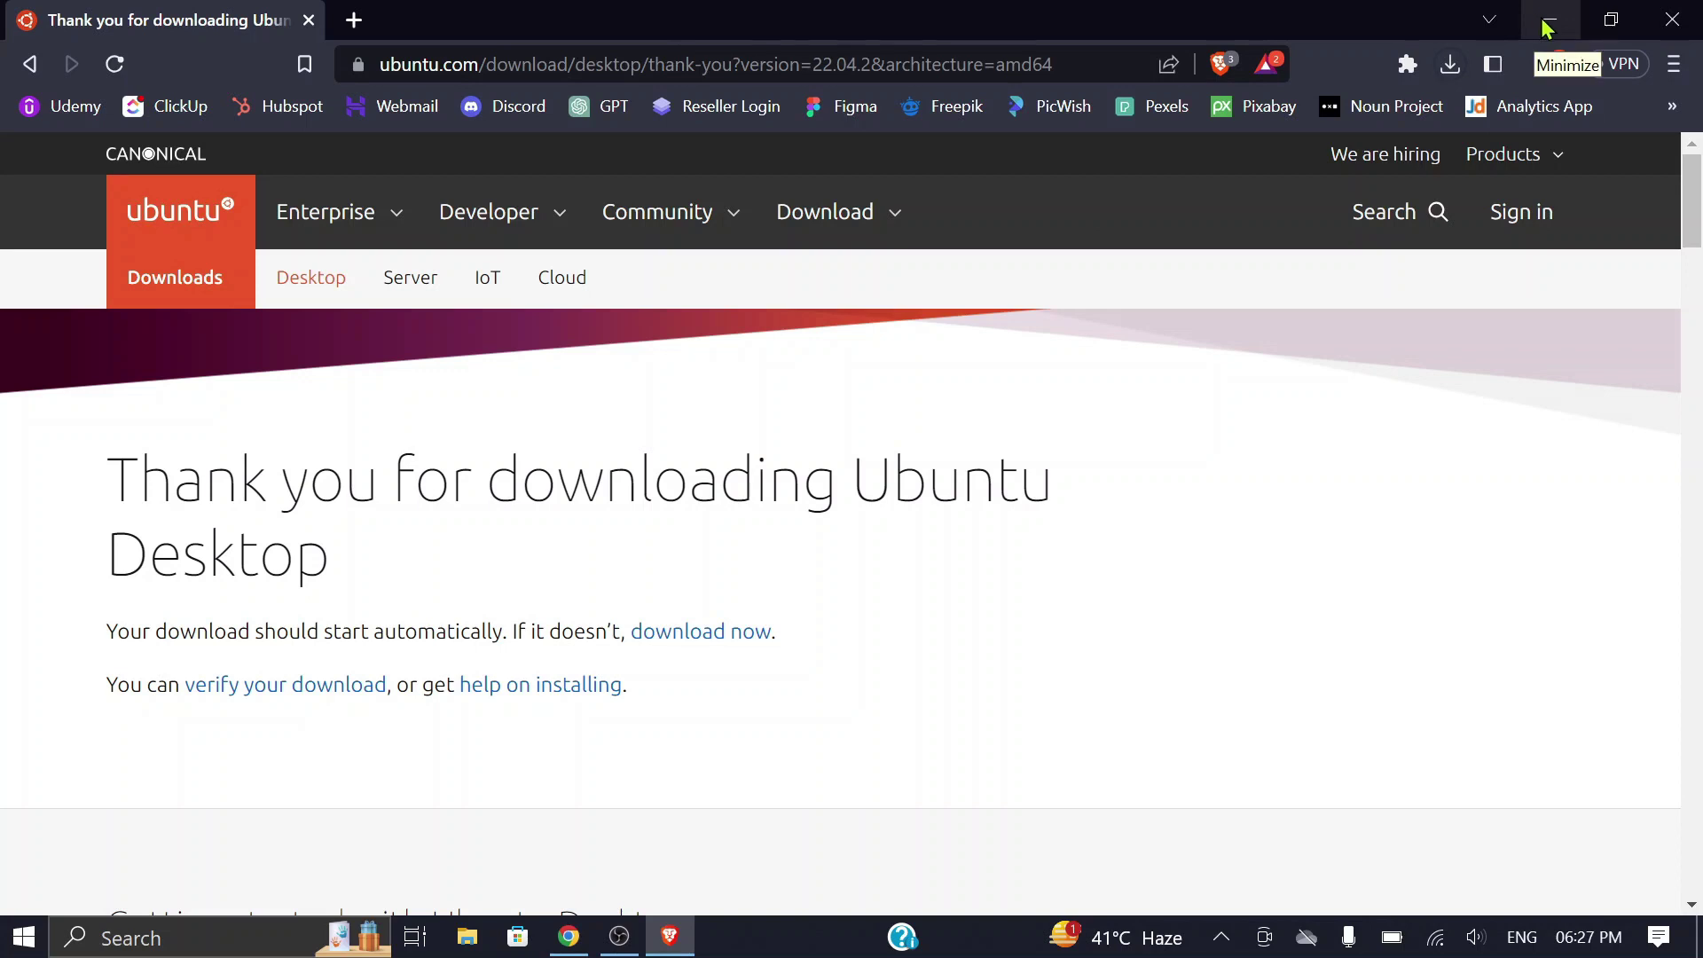
Step: Check the Downloads folder in File Explorer, then enter 'vmware workstation download' in a new tab
{"action": "left_click", "coordinate": [467, 936]}
{"action": "left_click", "coordinate": [129, 348]}
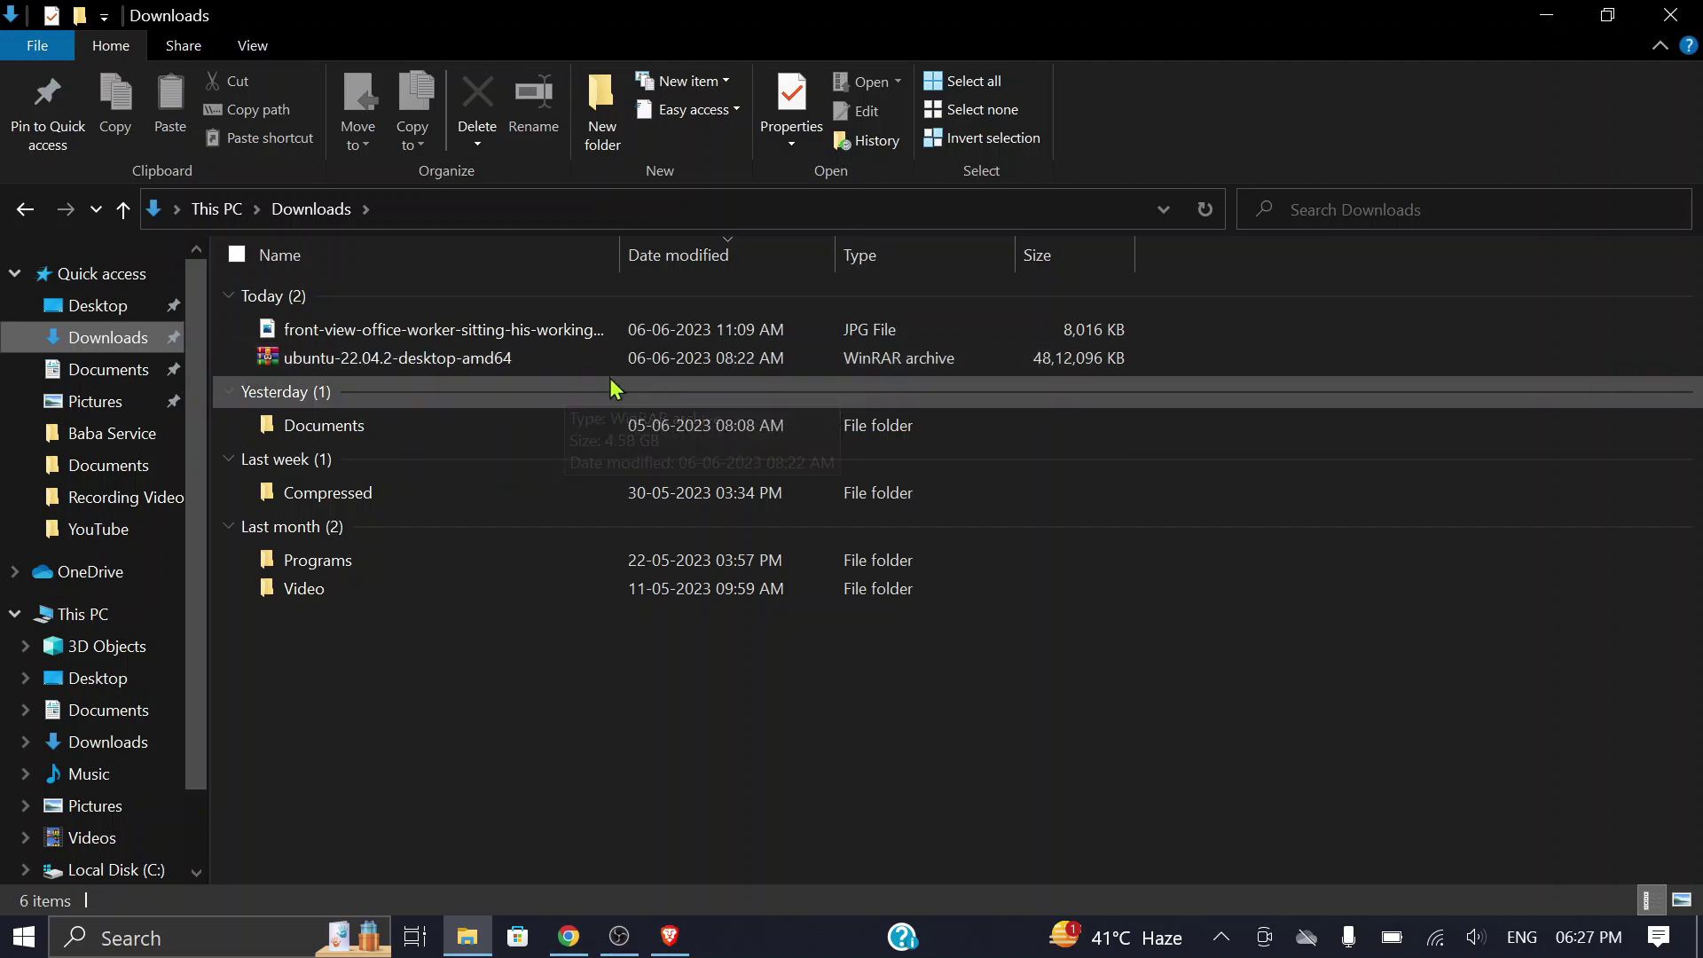
{"action": "left_click", "coordinate": [1670, 15]}
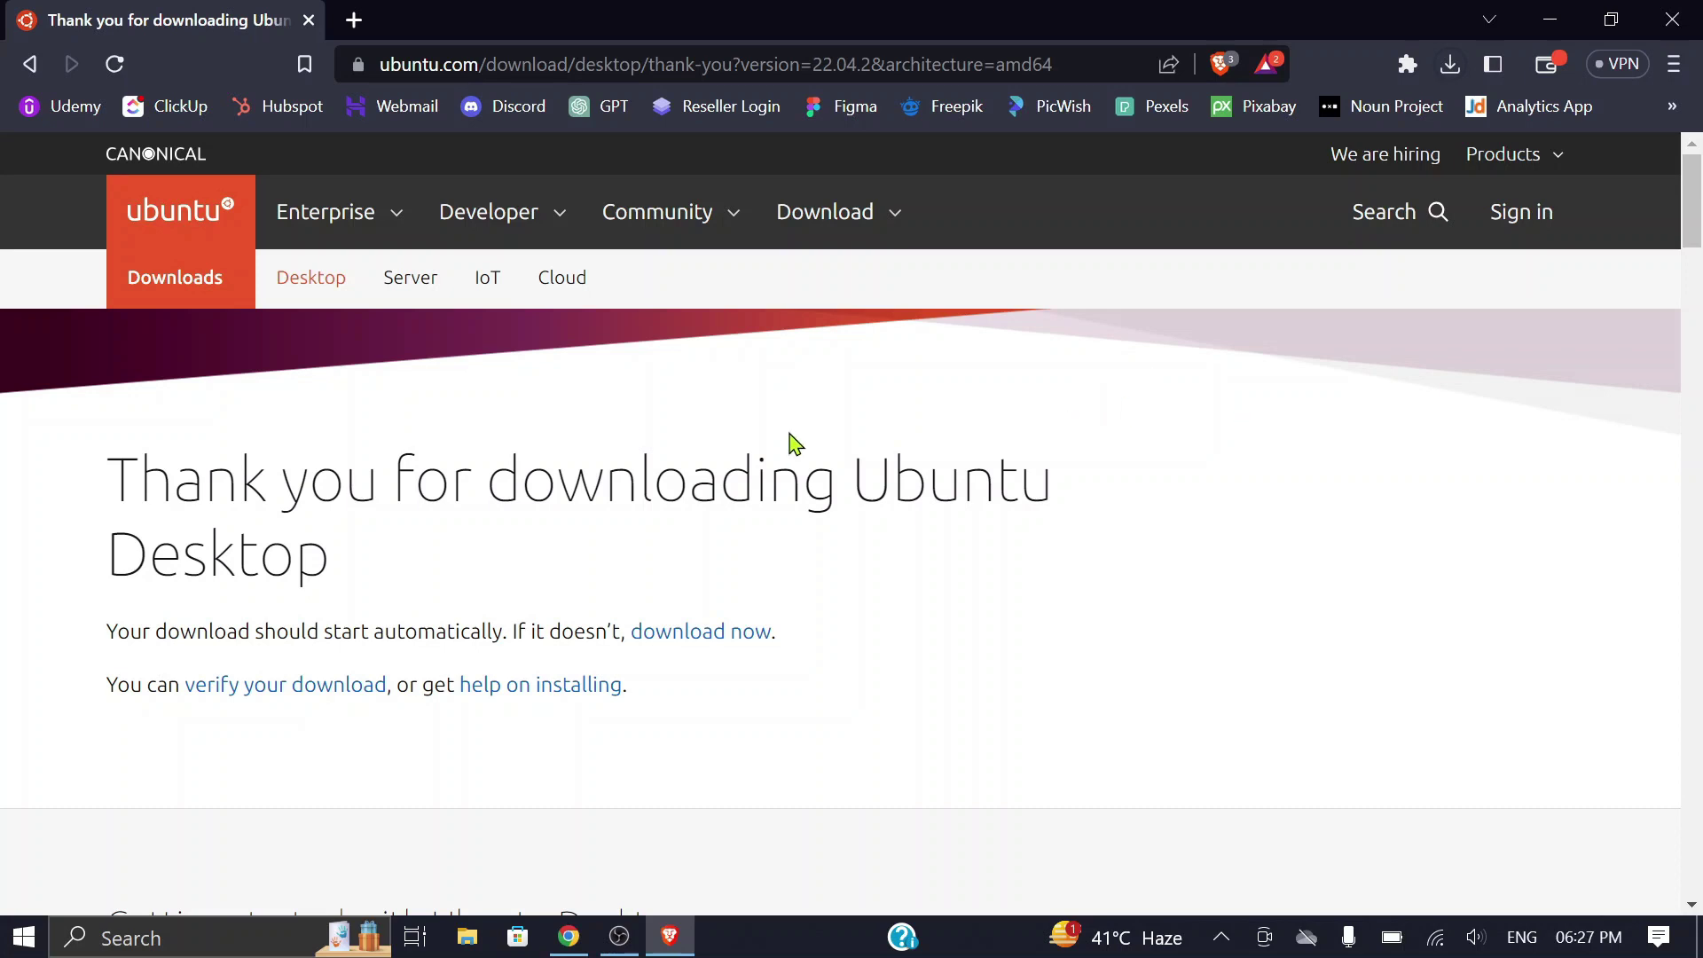
{"action": "left_click", "coordinate": [354, 19]}
{"action": "type", "text": "vmware workstation download"}
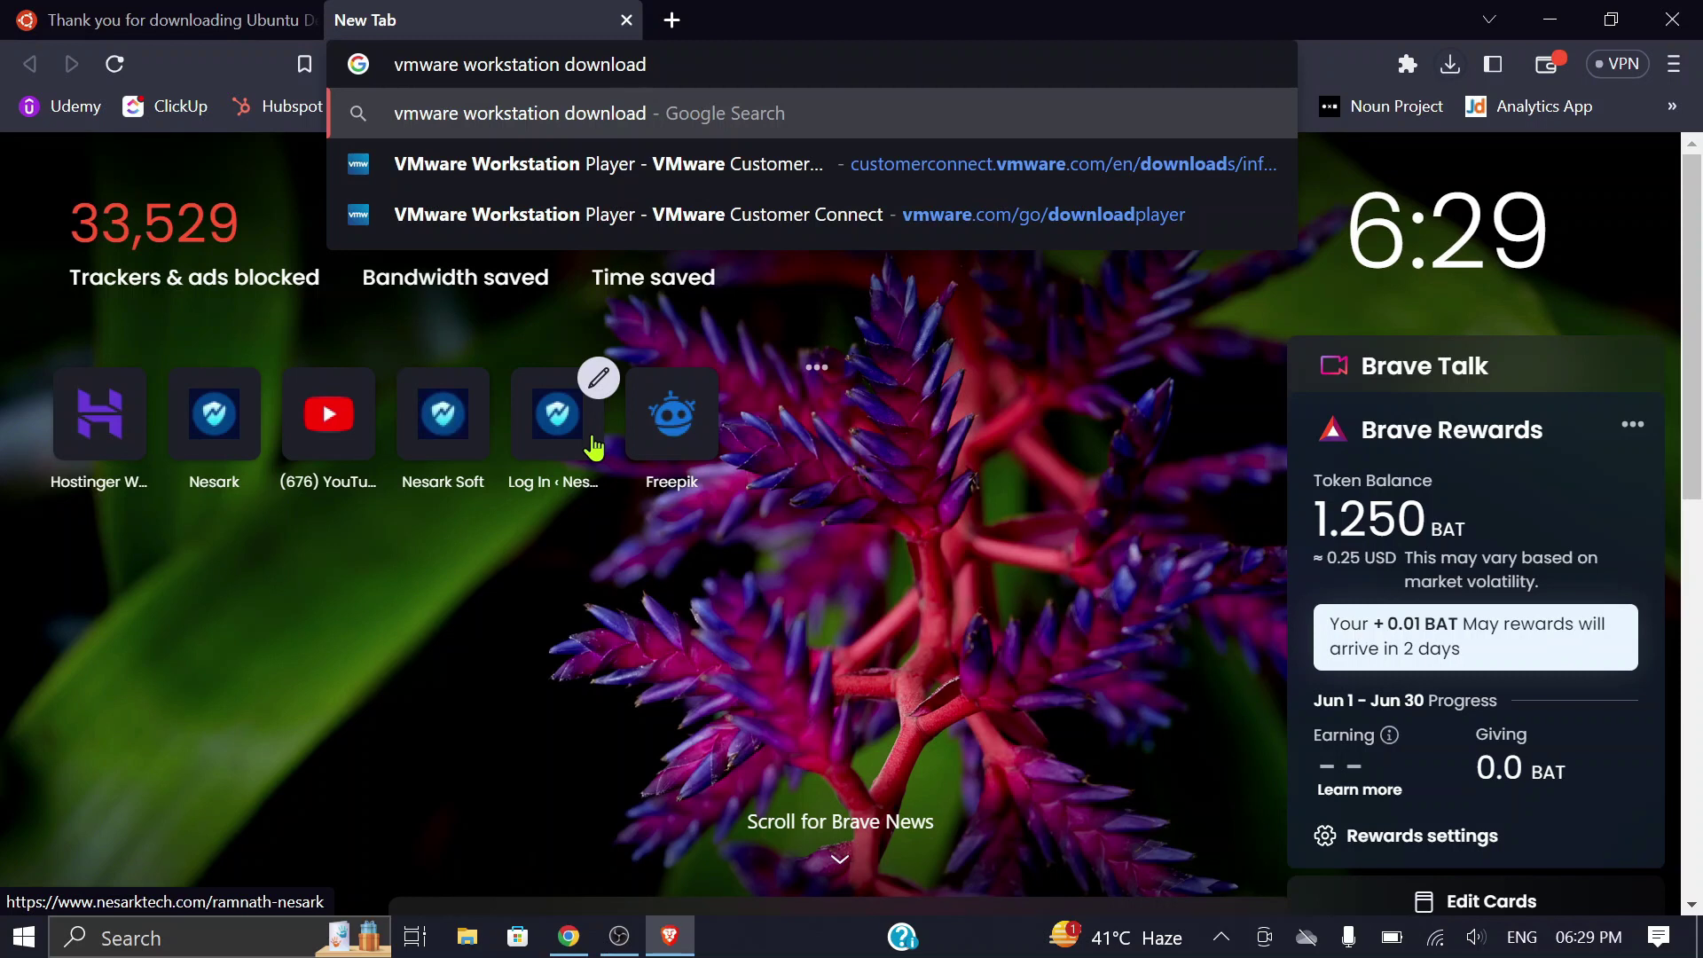
Step: Search Google for 'vmware workstation download' and open the Download VMware Workstation Player result
{"action": "key", "text": "Return"}
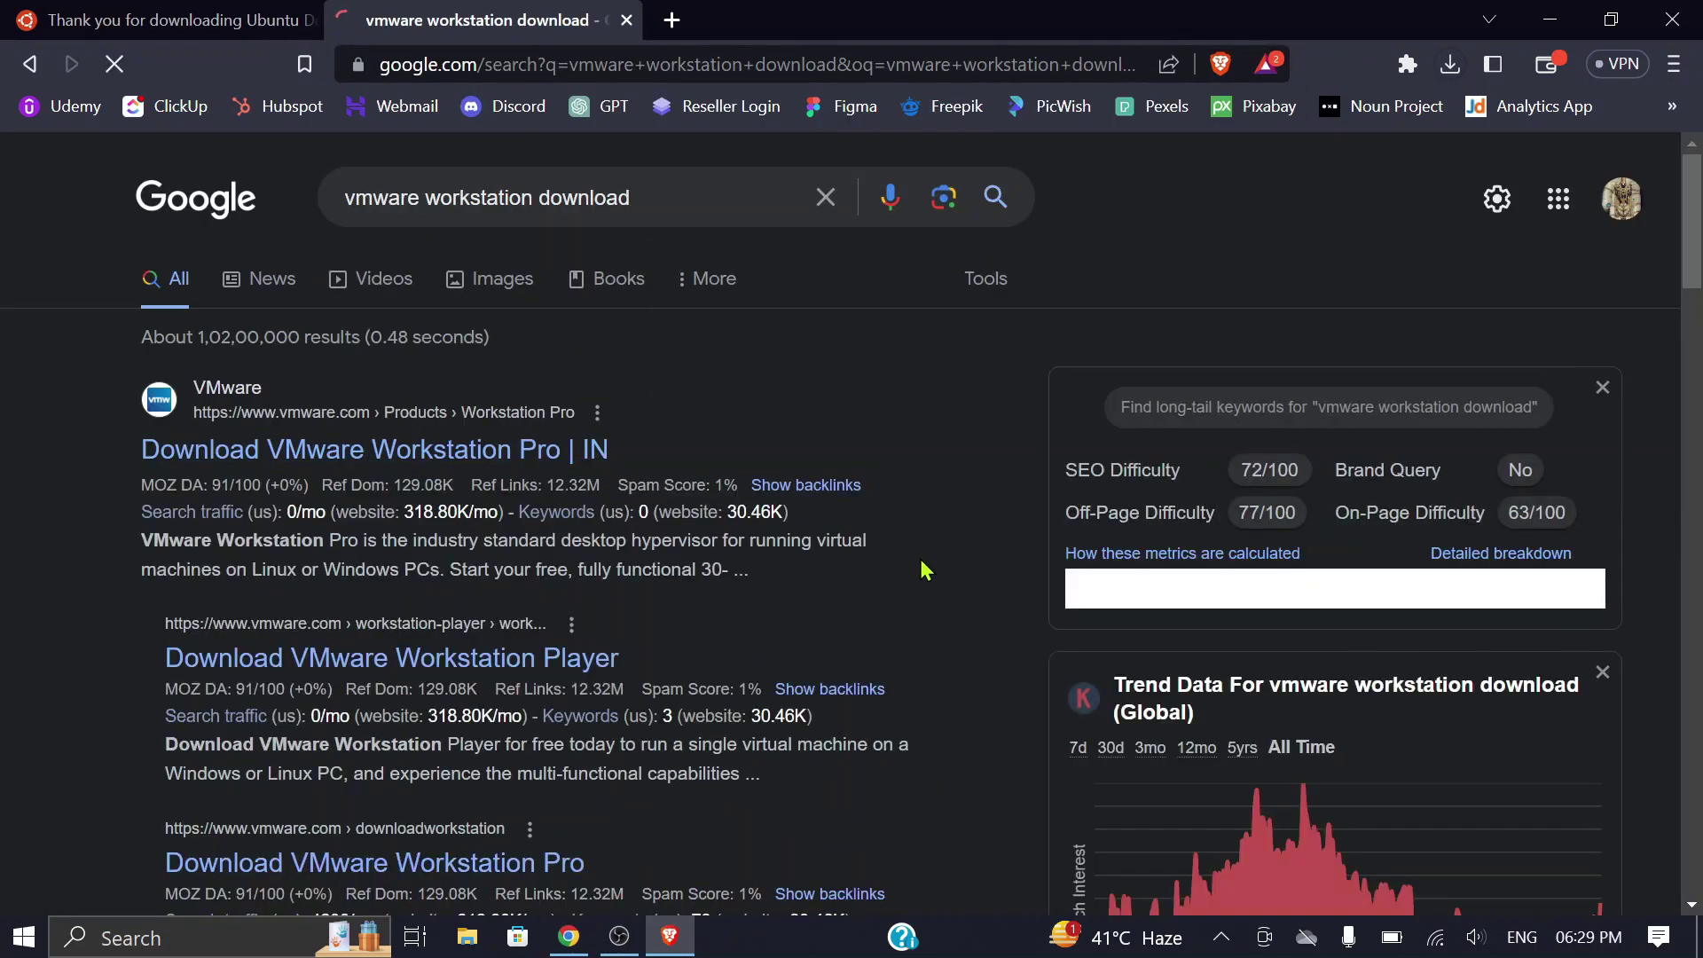
{"action": "scroll", "coordinate": [913, 532], "scroll_direction": "down", "scroll_amount": 1}
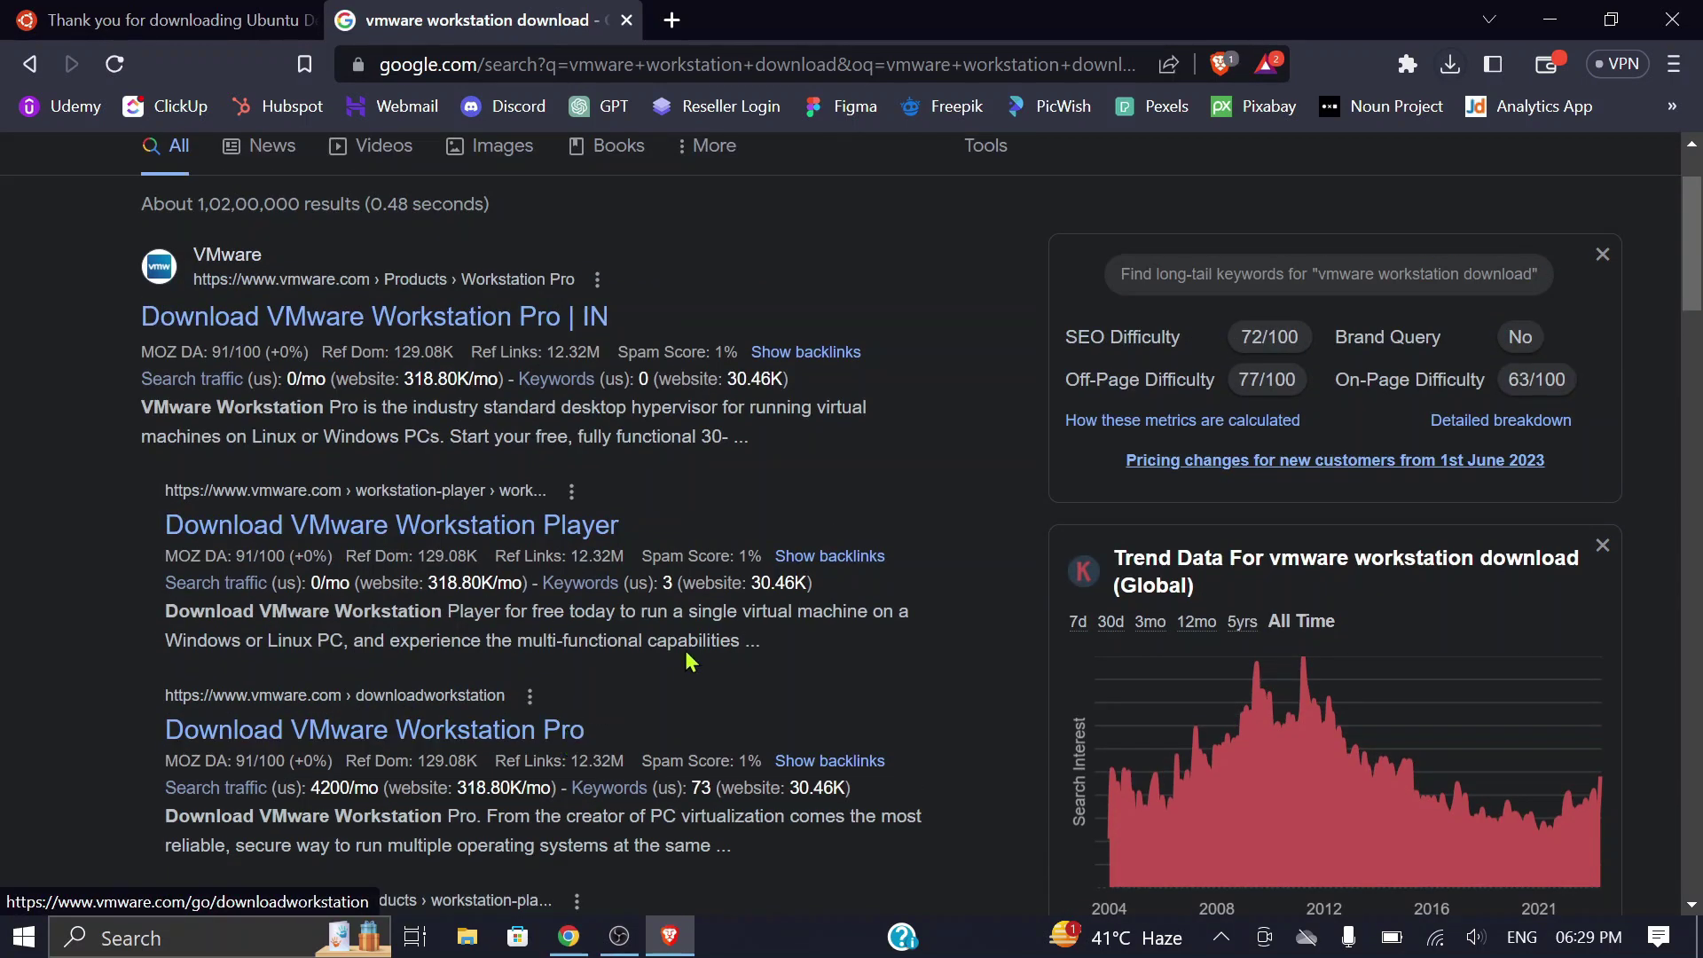
{"action": "left_click", "coordinate": [487, 530]}
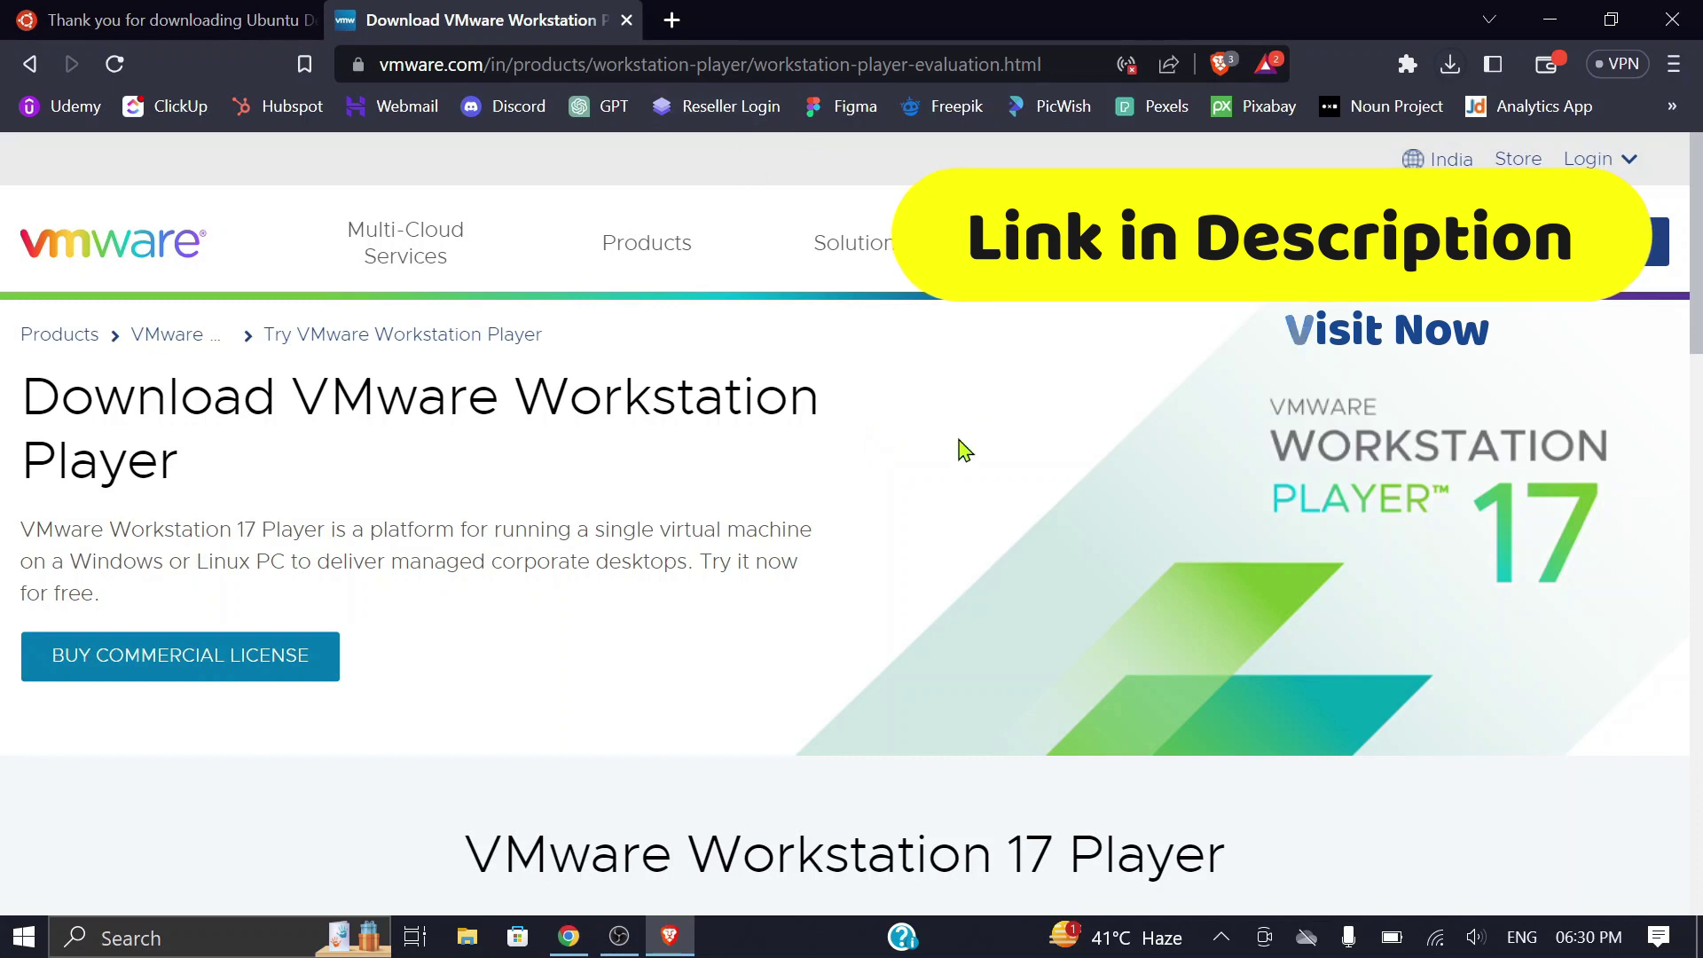
Step: Save the Workstation 17 Player for Windows installer to the Desktop and confirm the 577 MB download finished
{"action": "scroll", "coordinate": [975, 456], "scroll_direction": "down", "scroll_amount": 10}
{"action": "scroll", "coordinate": [1009, 457], "scroll_direction": "down", "scroll_amount": 3}
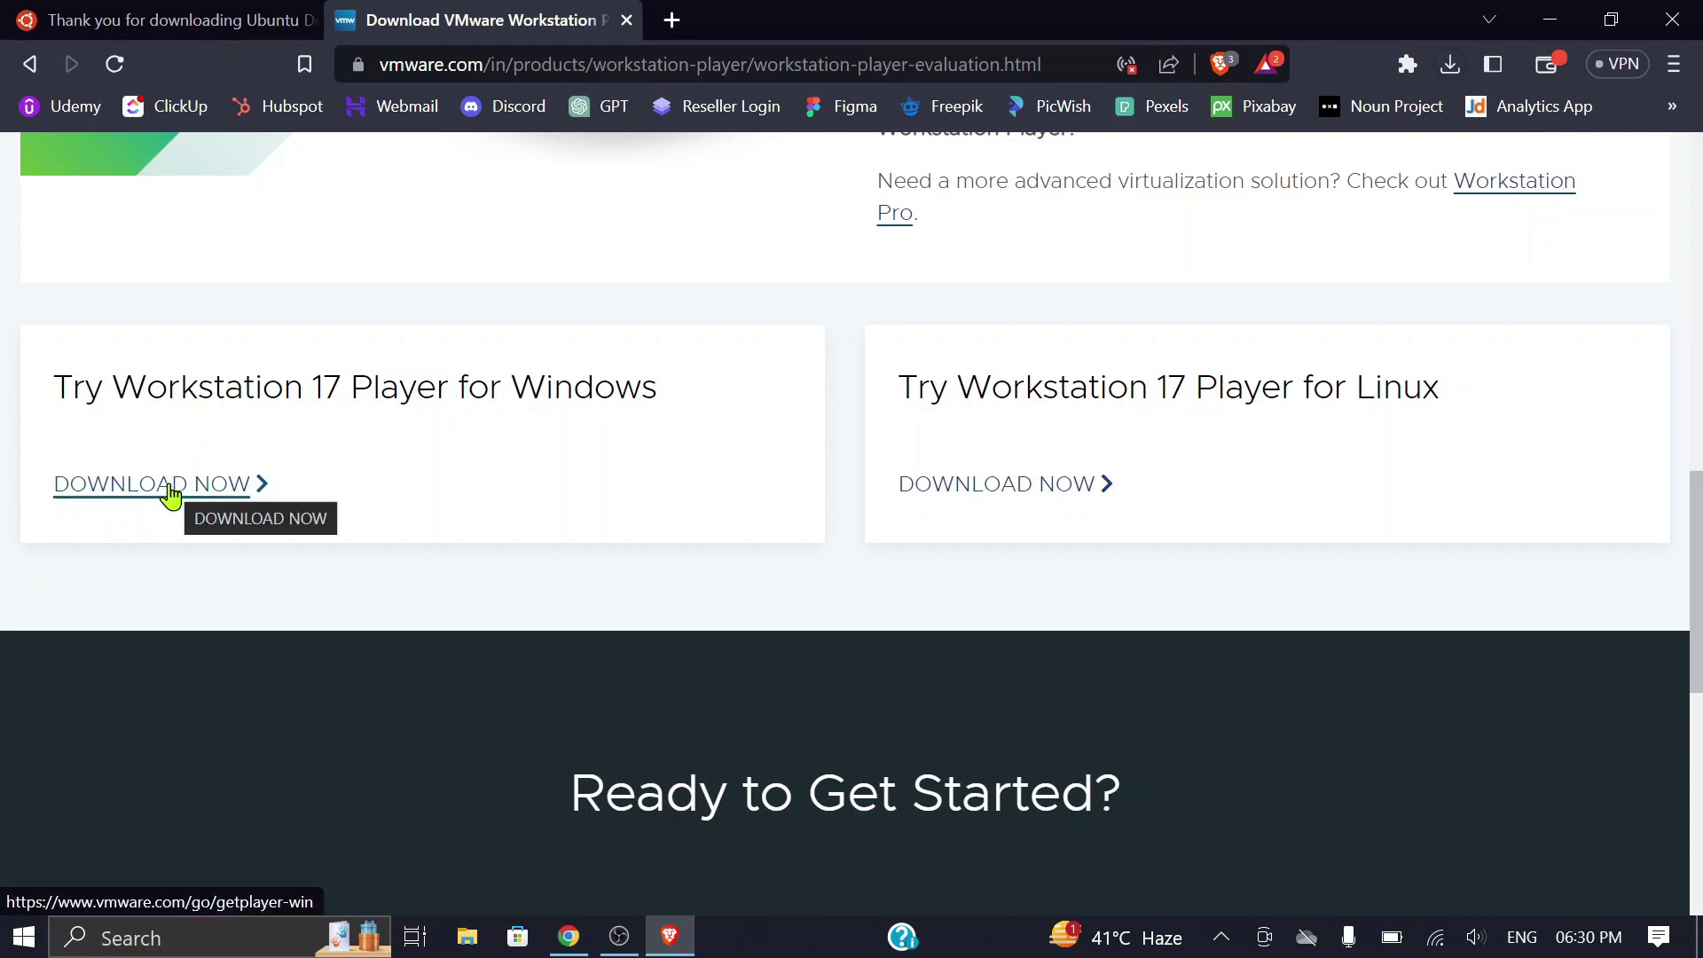
{"action": "left_click", "coordinate": [113, 493]}
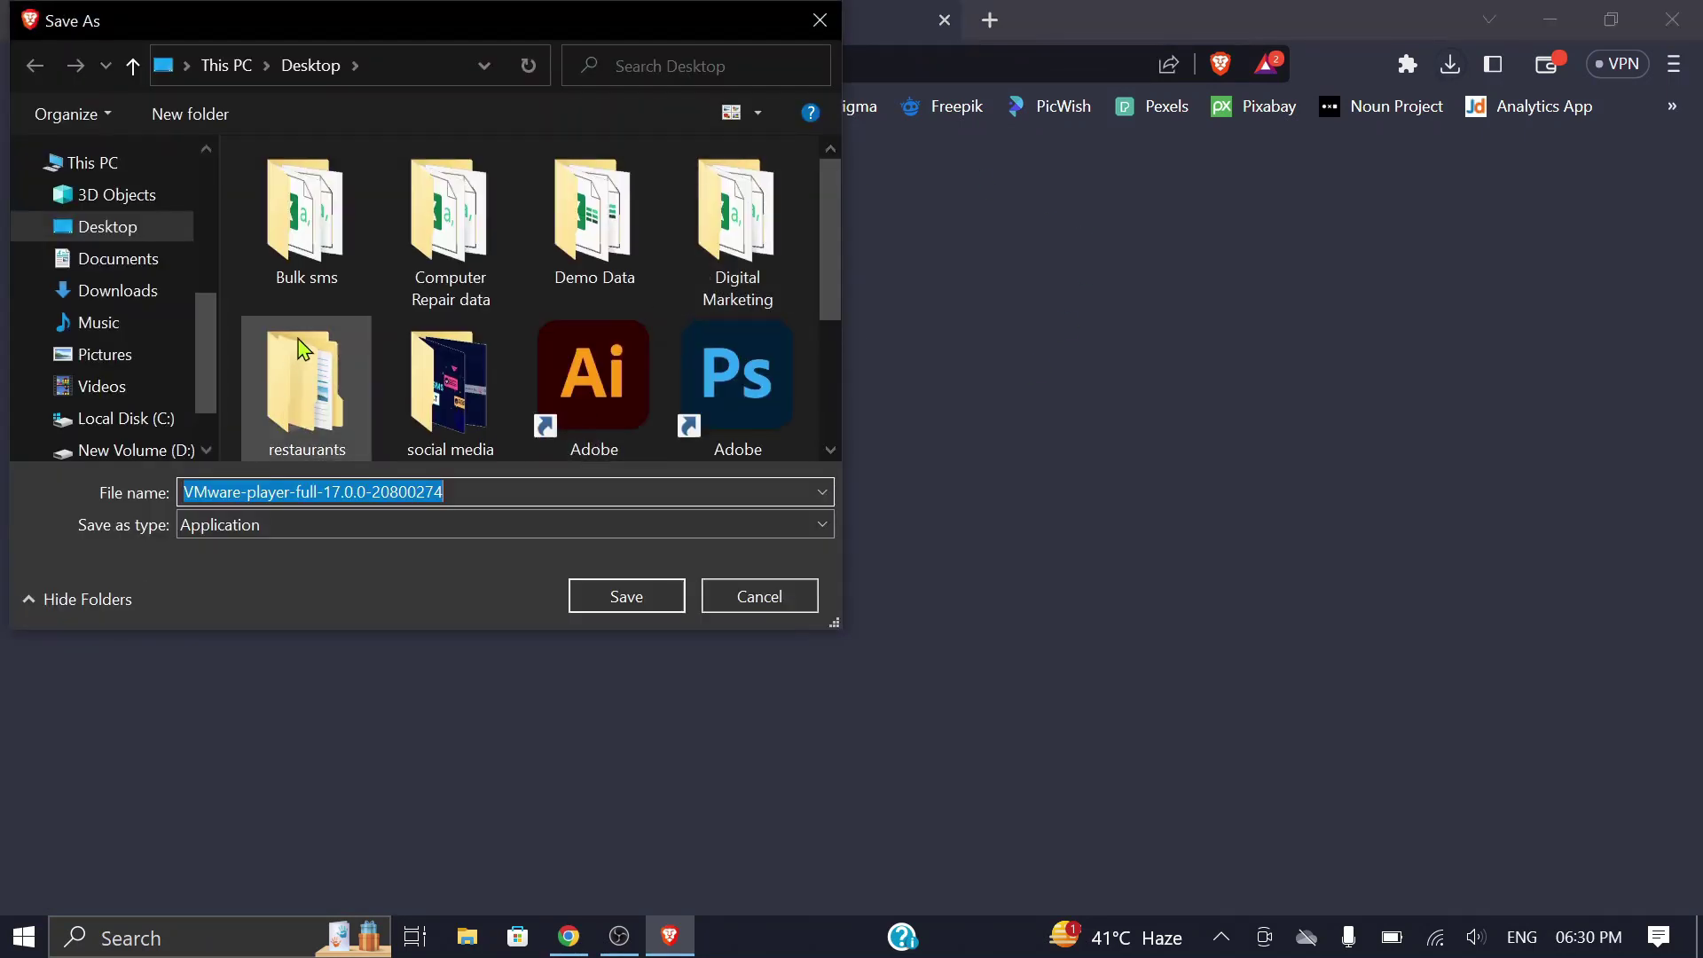
{"action": "left_click", "coordinate": [118, 235]}
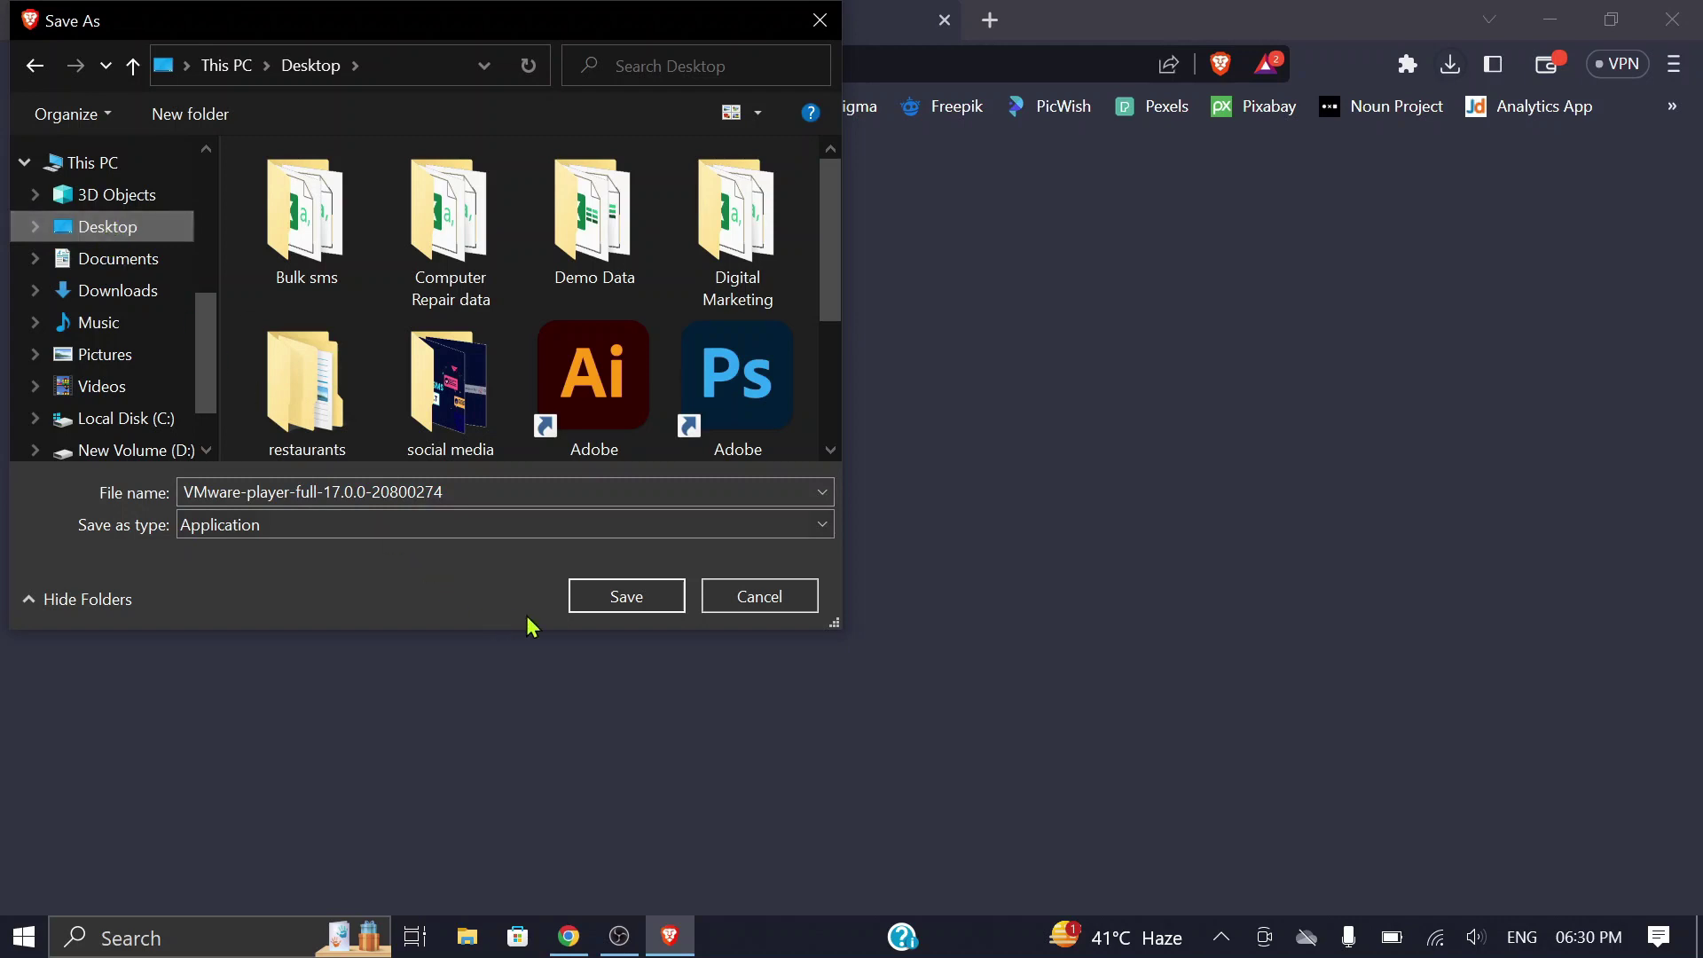
{"action": "left_click", "coordinate": [627, 603]}
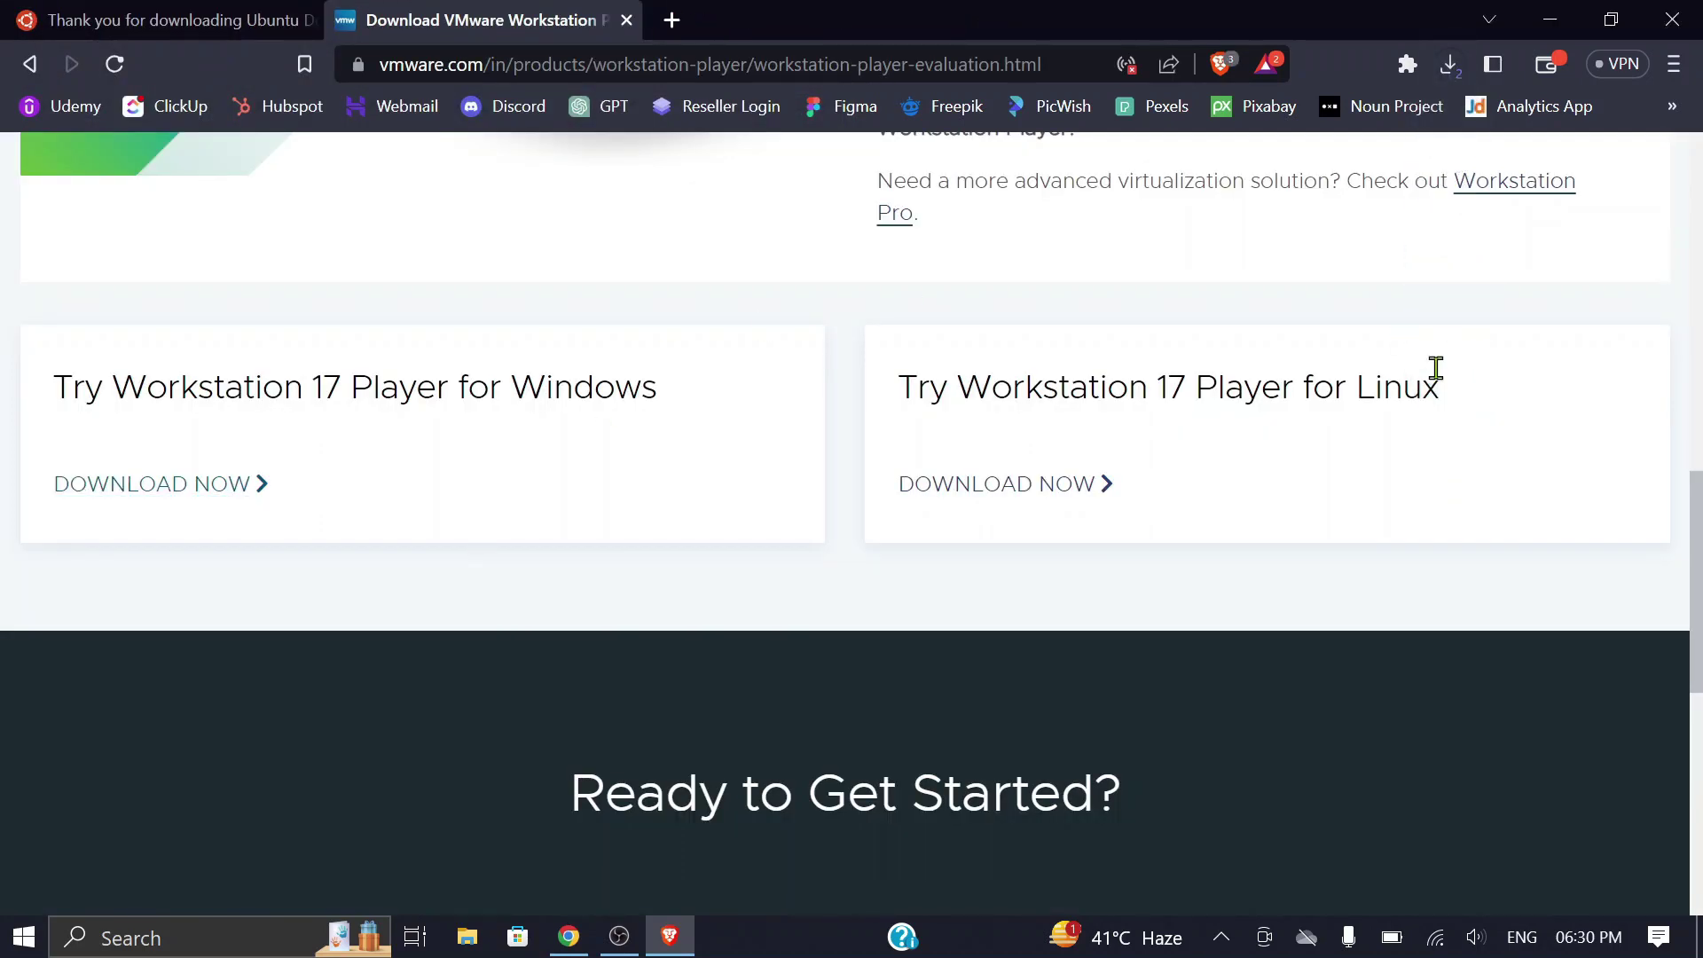
{"action": "left_click", "coordinate": [1450, 64]}
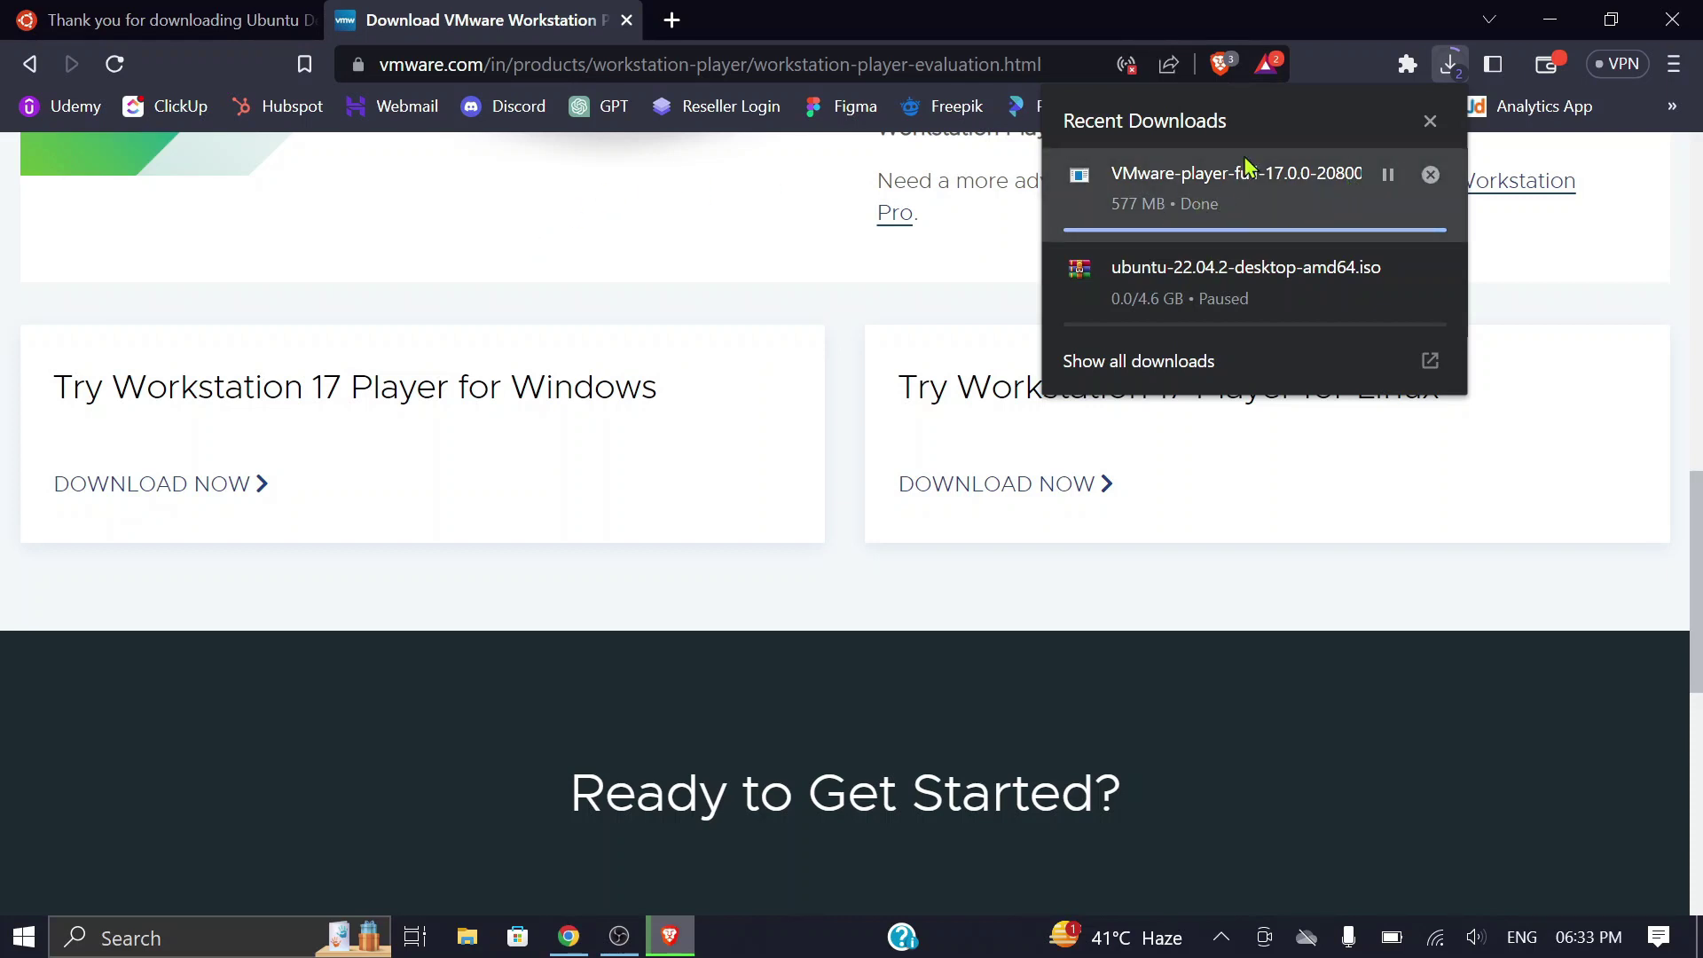
{"action": "left_click", "coordinate": [1550, 22]}
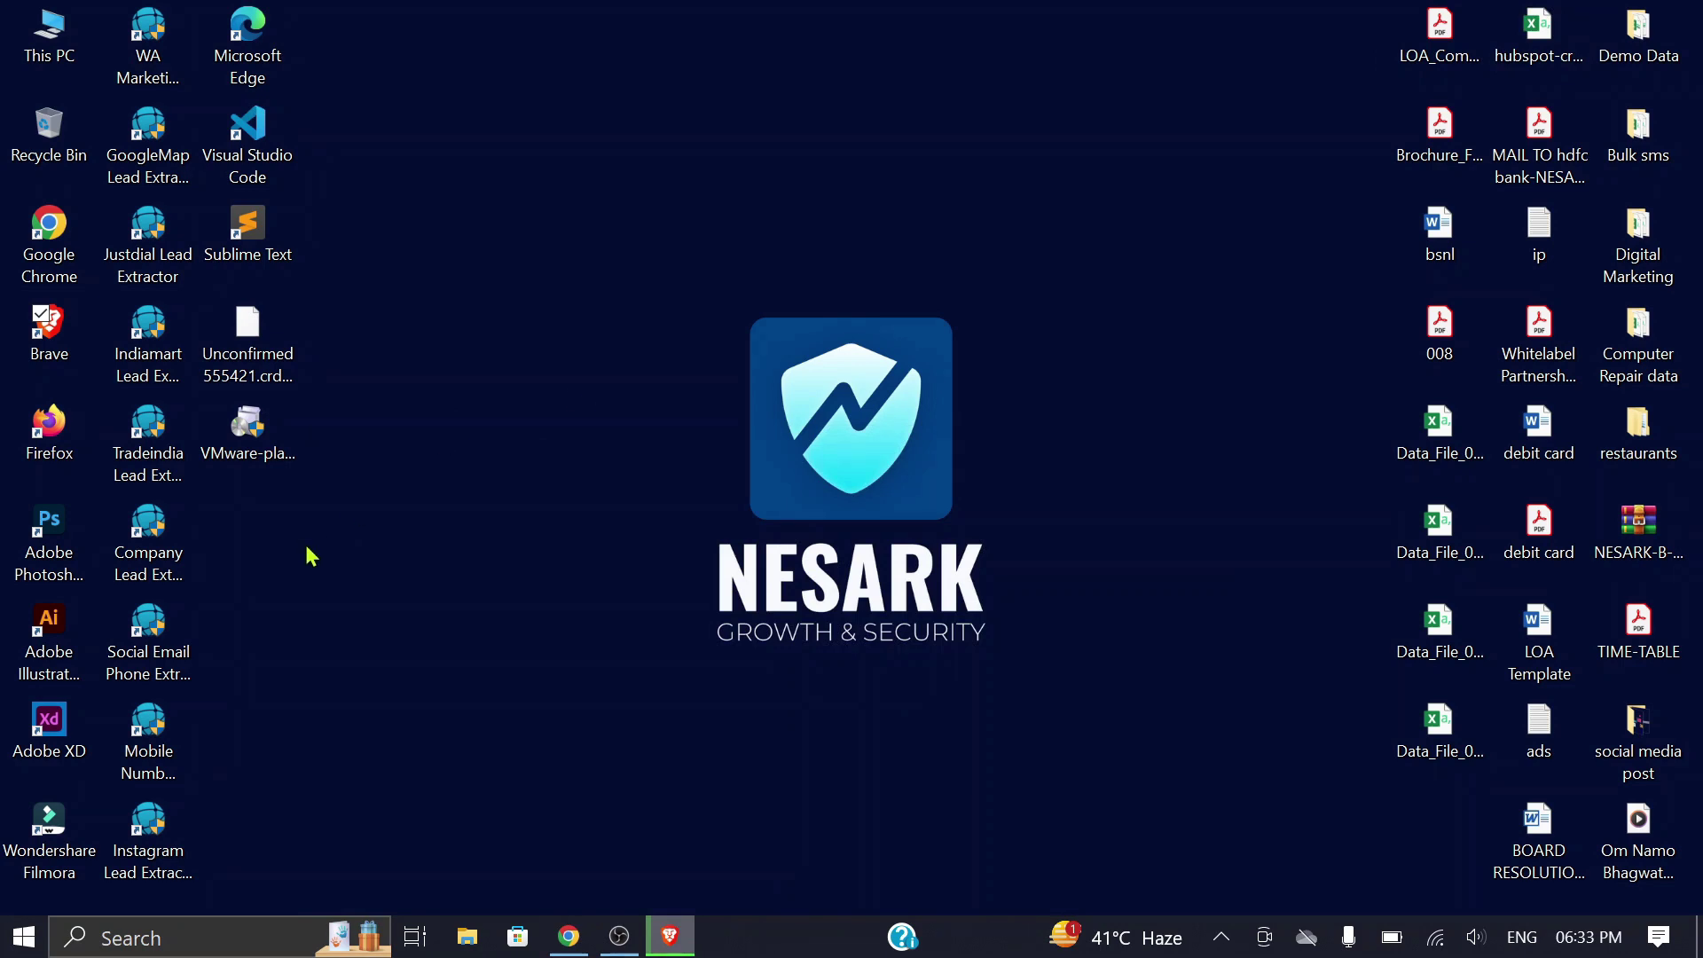
Step: Move the VMware Player installer icon on the desktop, run it, and pass the welcome page
{"action": "left_click_drag", "start_coordinate": [259, 444], "coordinate": [638, 284]}
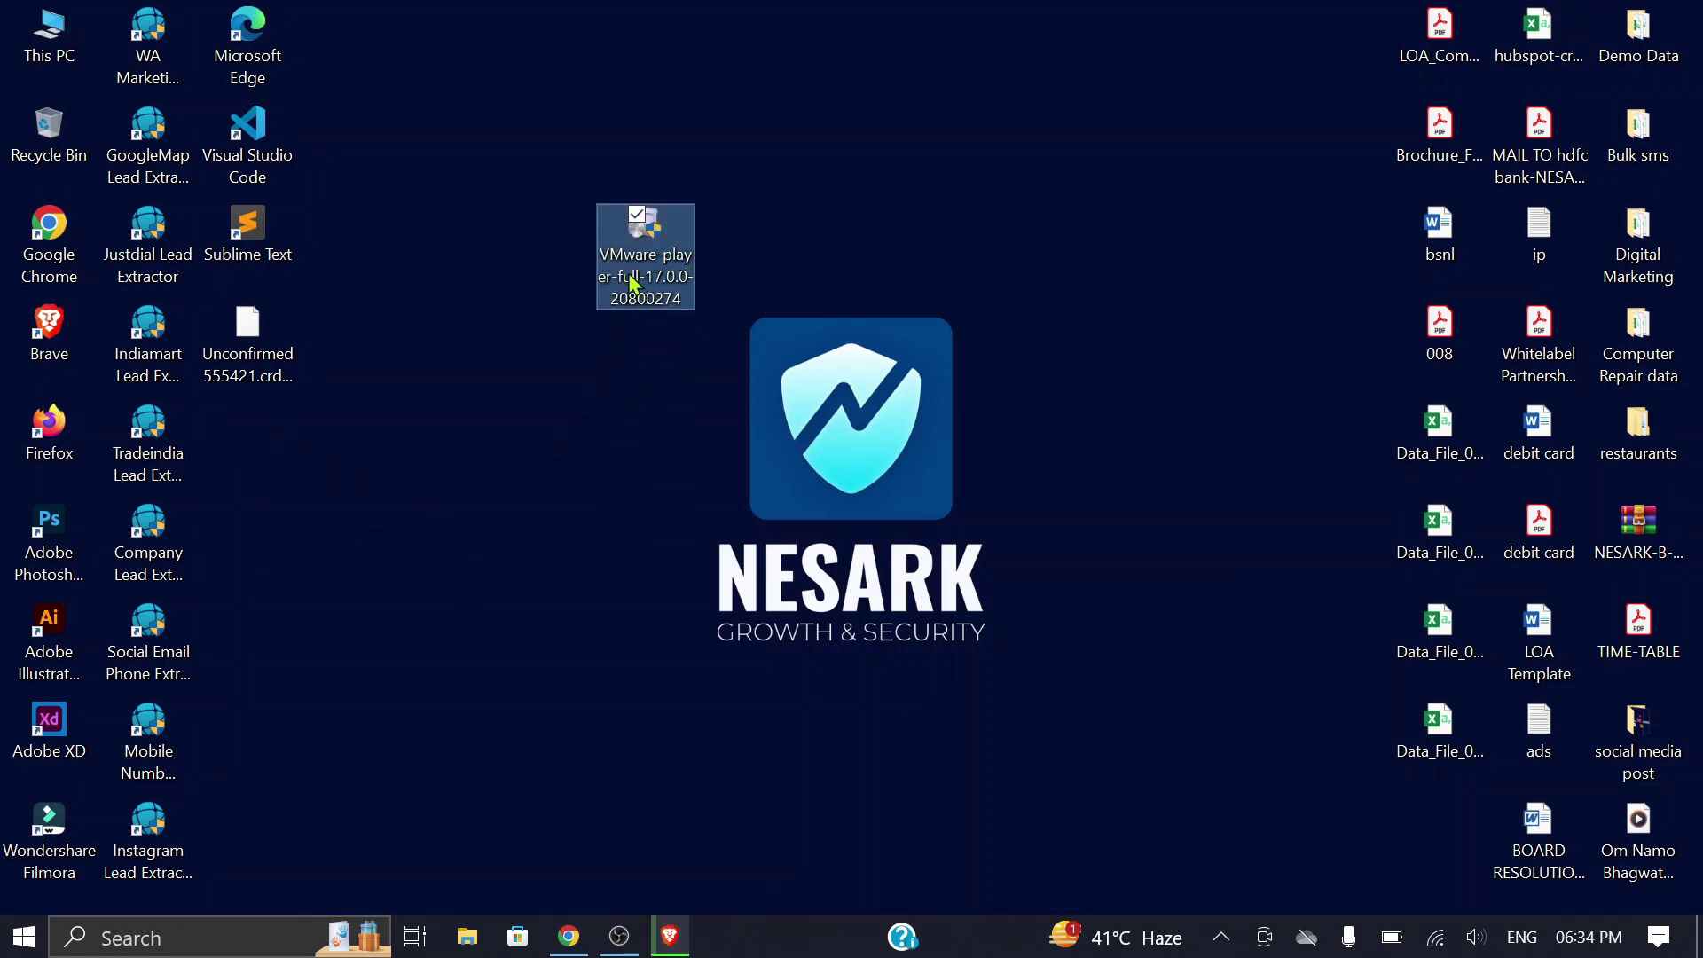
{"action": "left_click", "coordinate": [1020, 267]}
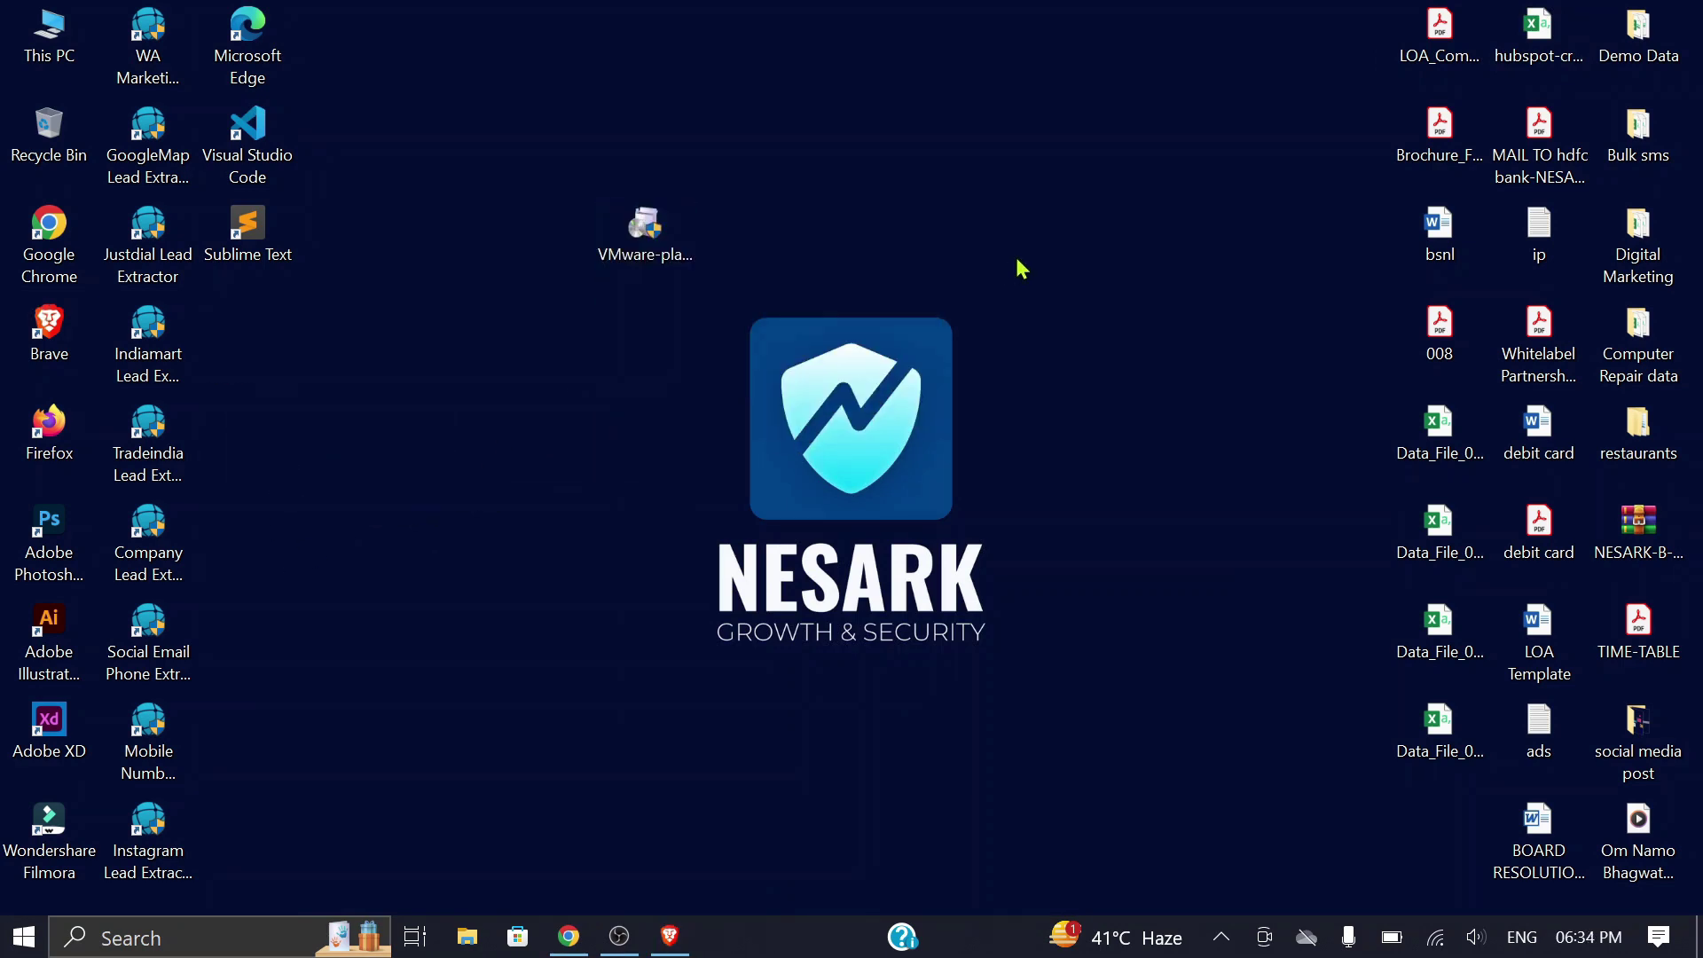
{"action": "double_click", "coordinate": [656, 241]}
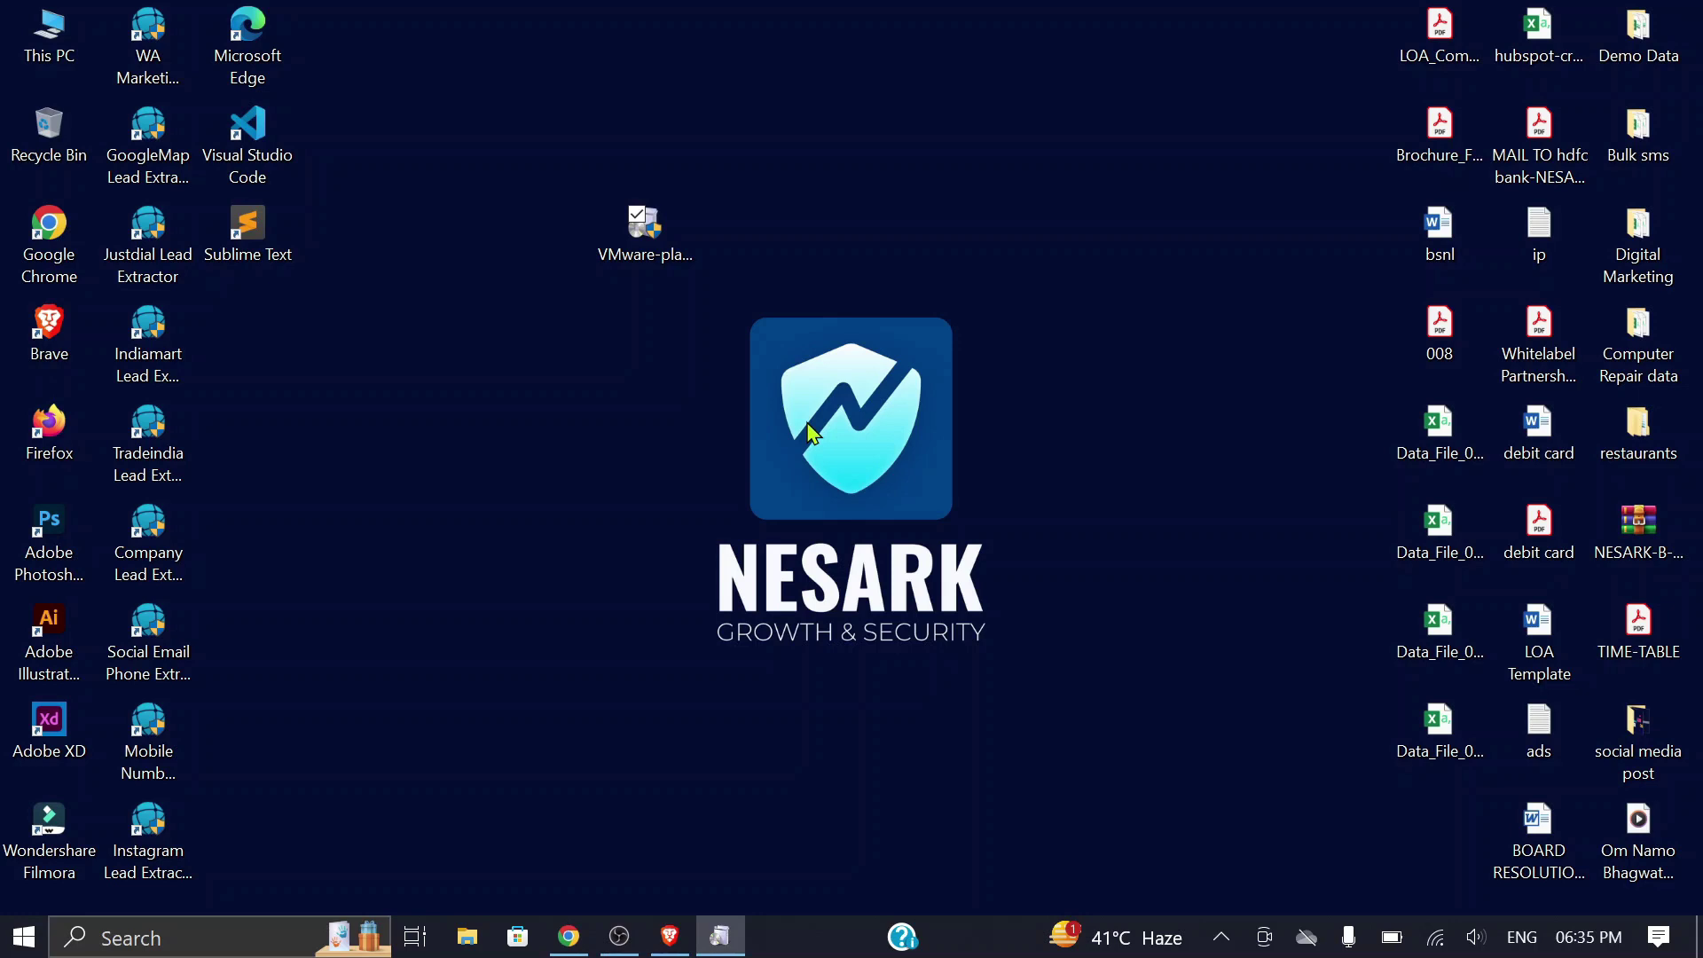
{"action": "left_click", "coordinate": [989, 679]}
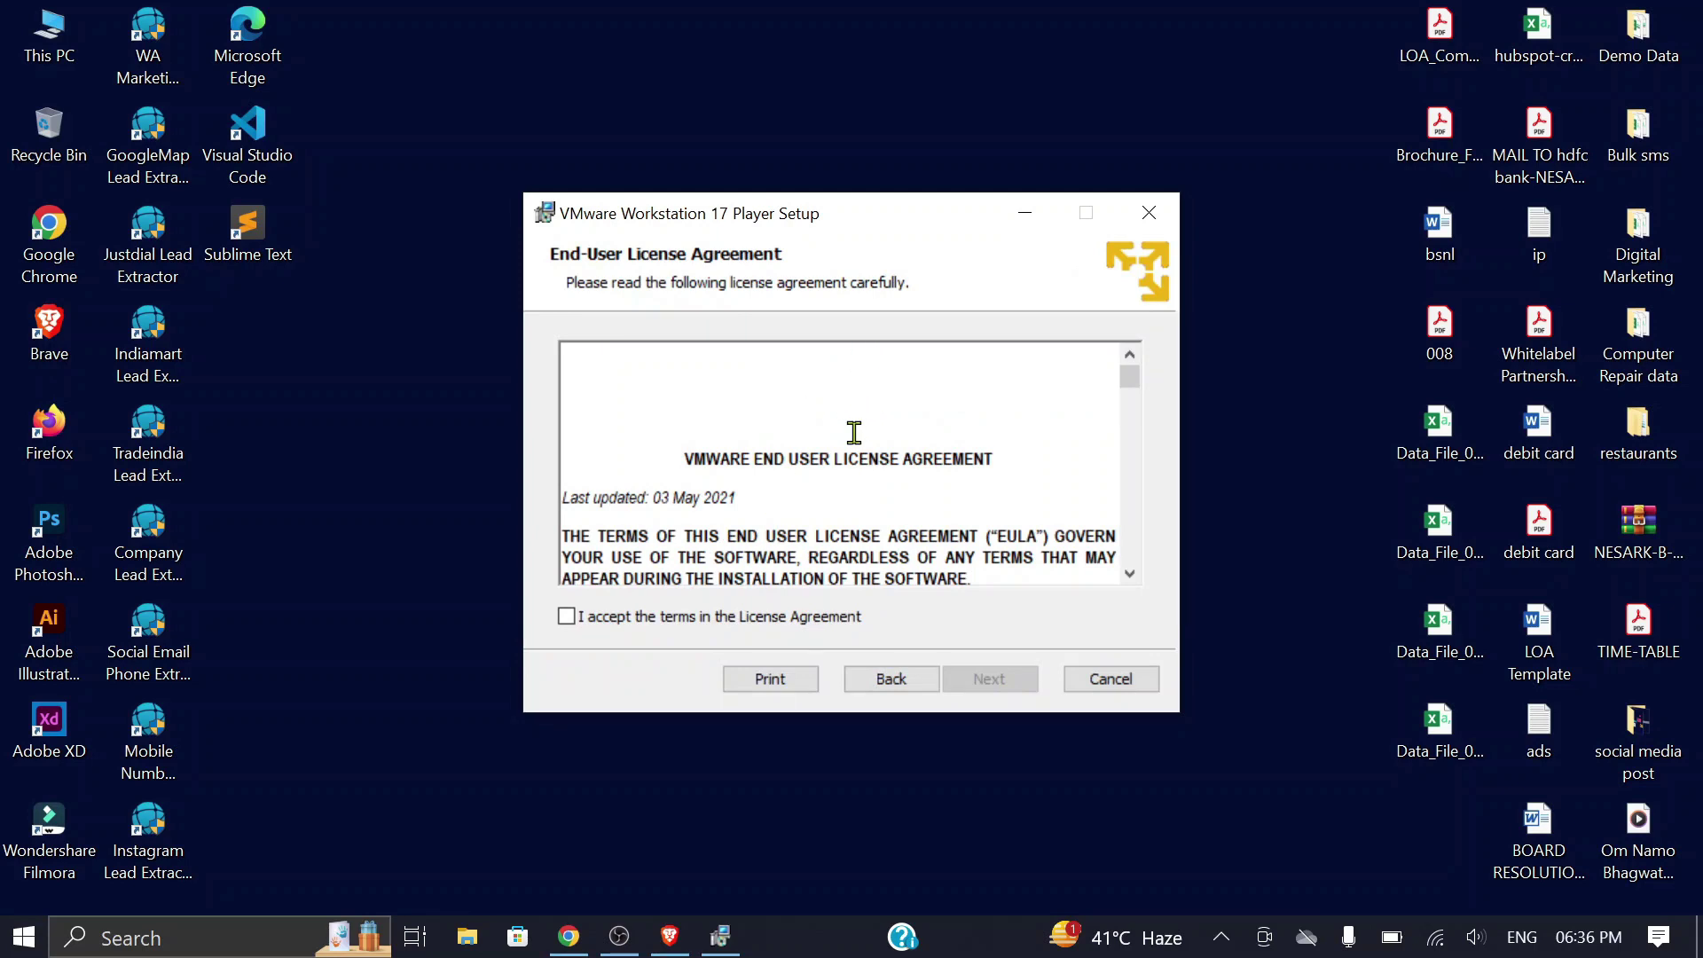
Step: Accept the license terms, keep the default setup, user experience and shortcut options, and install
{"action": "scroll", "coordinate": [854, 431], "scroll_direction": "down", "scroll_amount": 15}
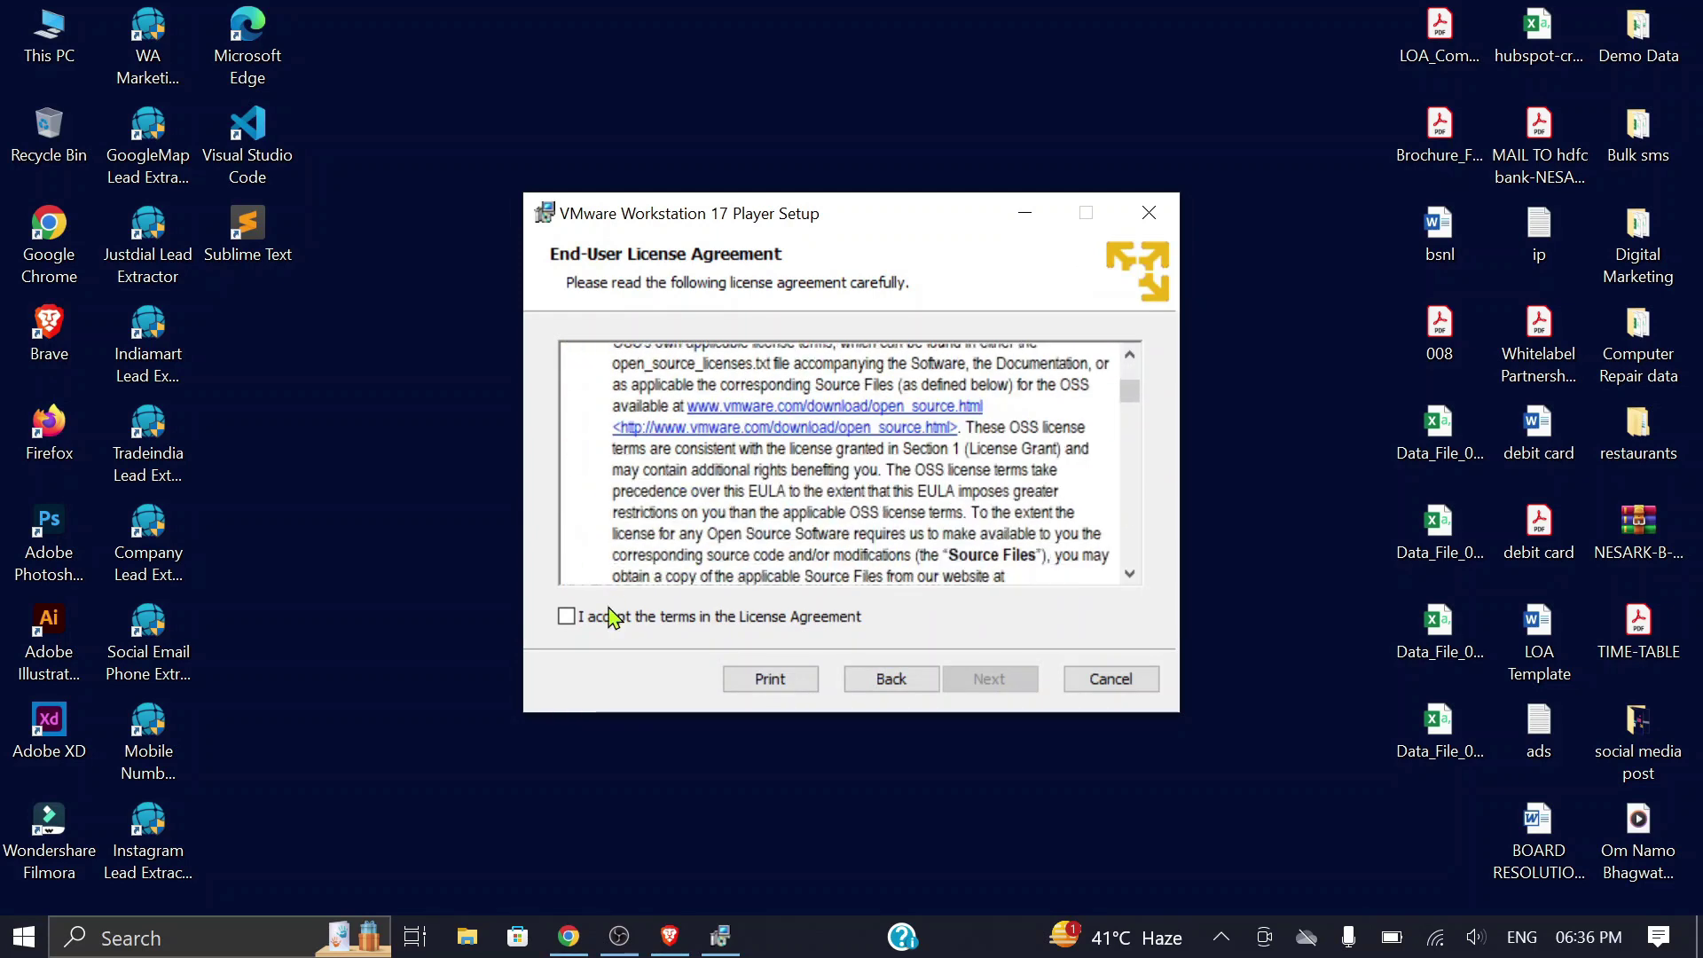
{"action": "left_click", "coordinate": [566, 618]}
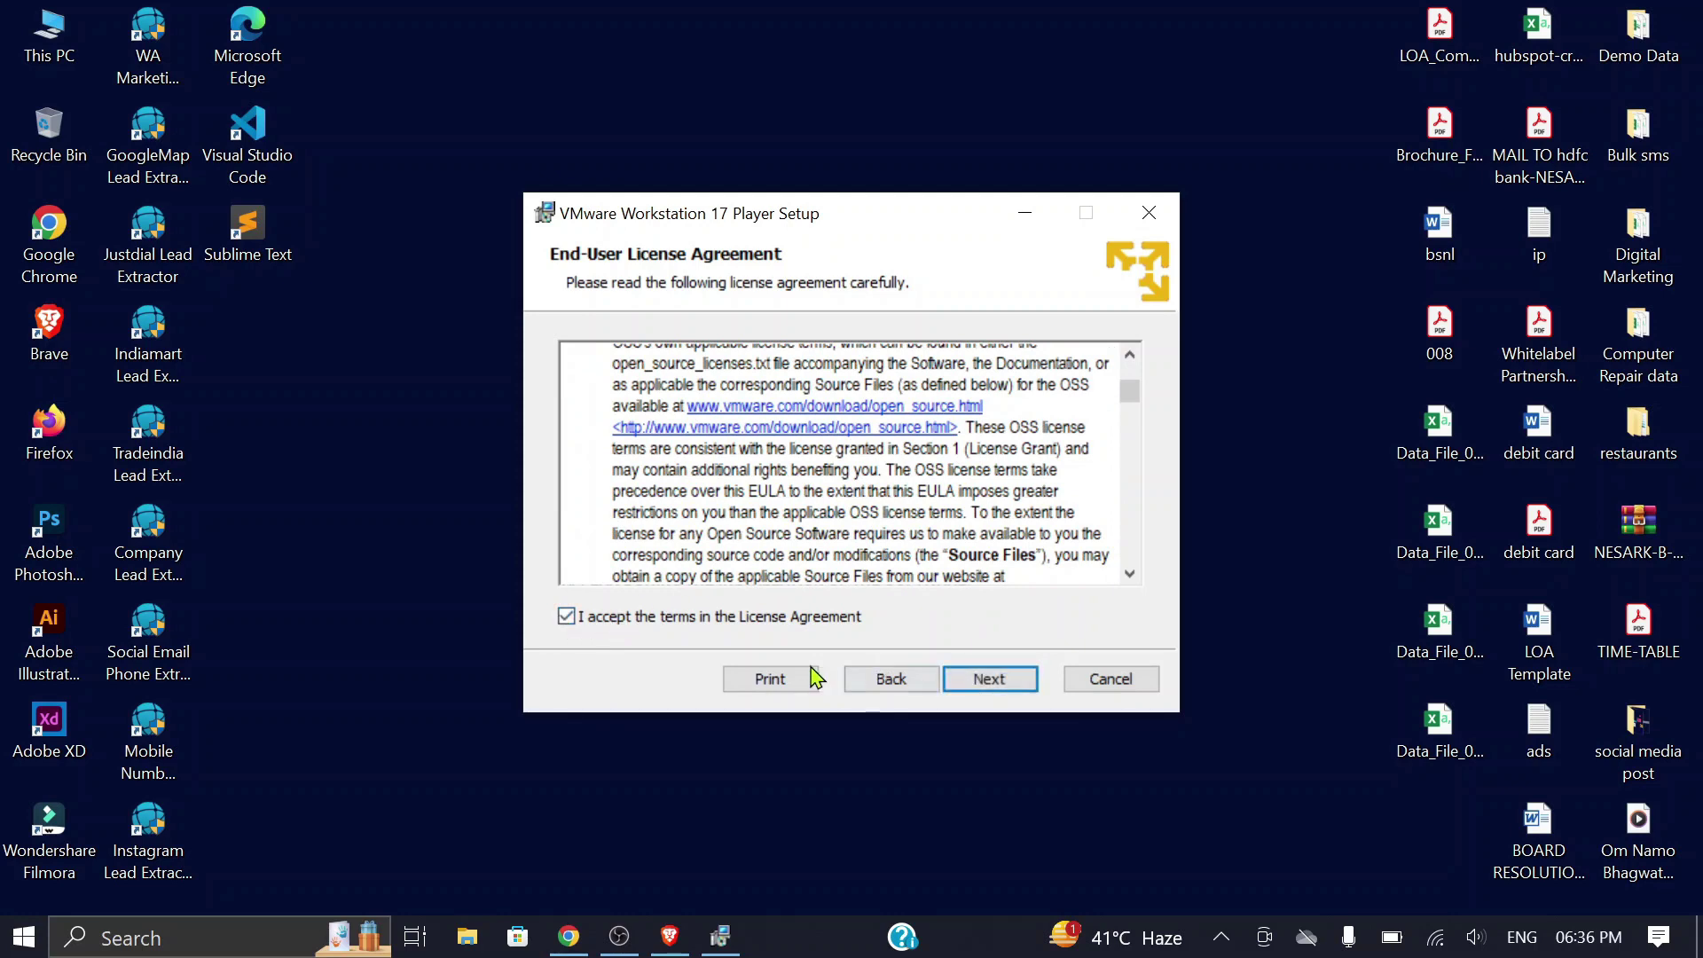
{"action": "left_click", "coordinate": [990, 685]}
{"action": "left_click", "coordinate": [987, 680]}
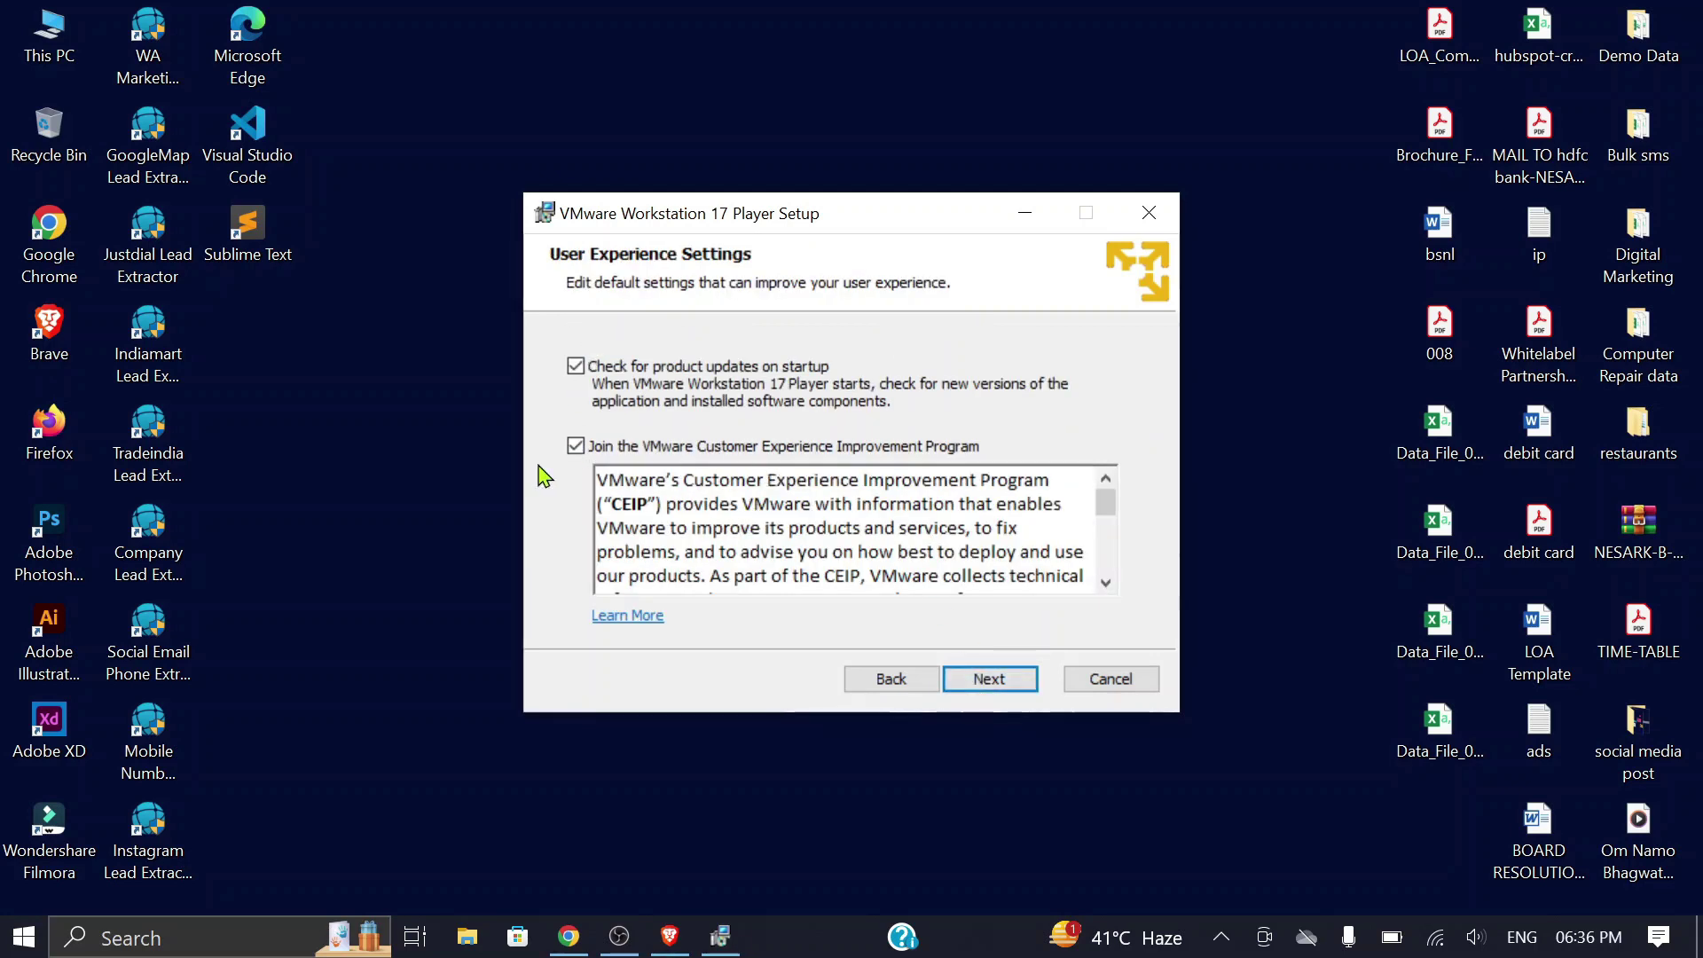
{"action": "left_click", "coordinate": [1003, 687]}
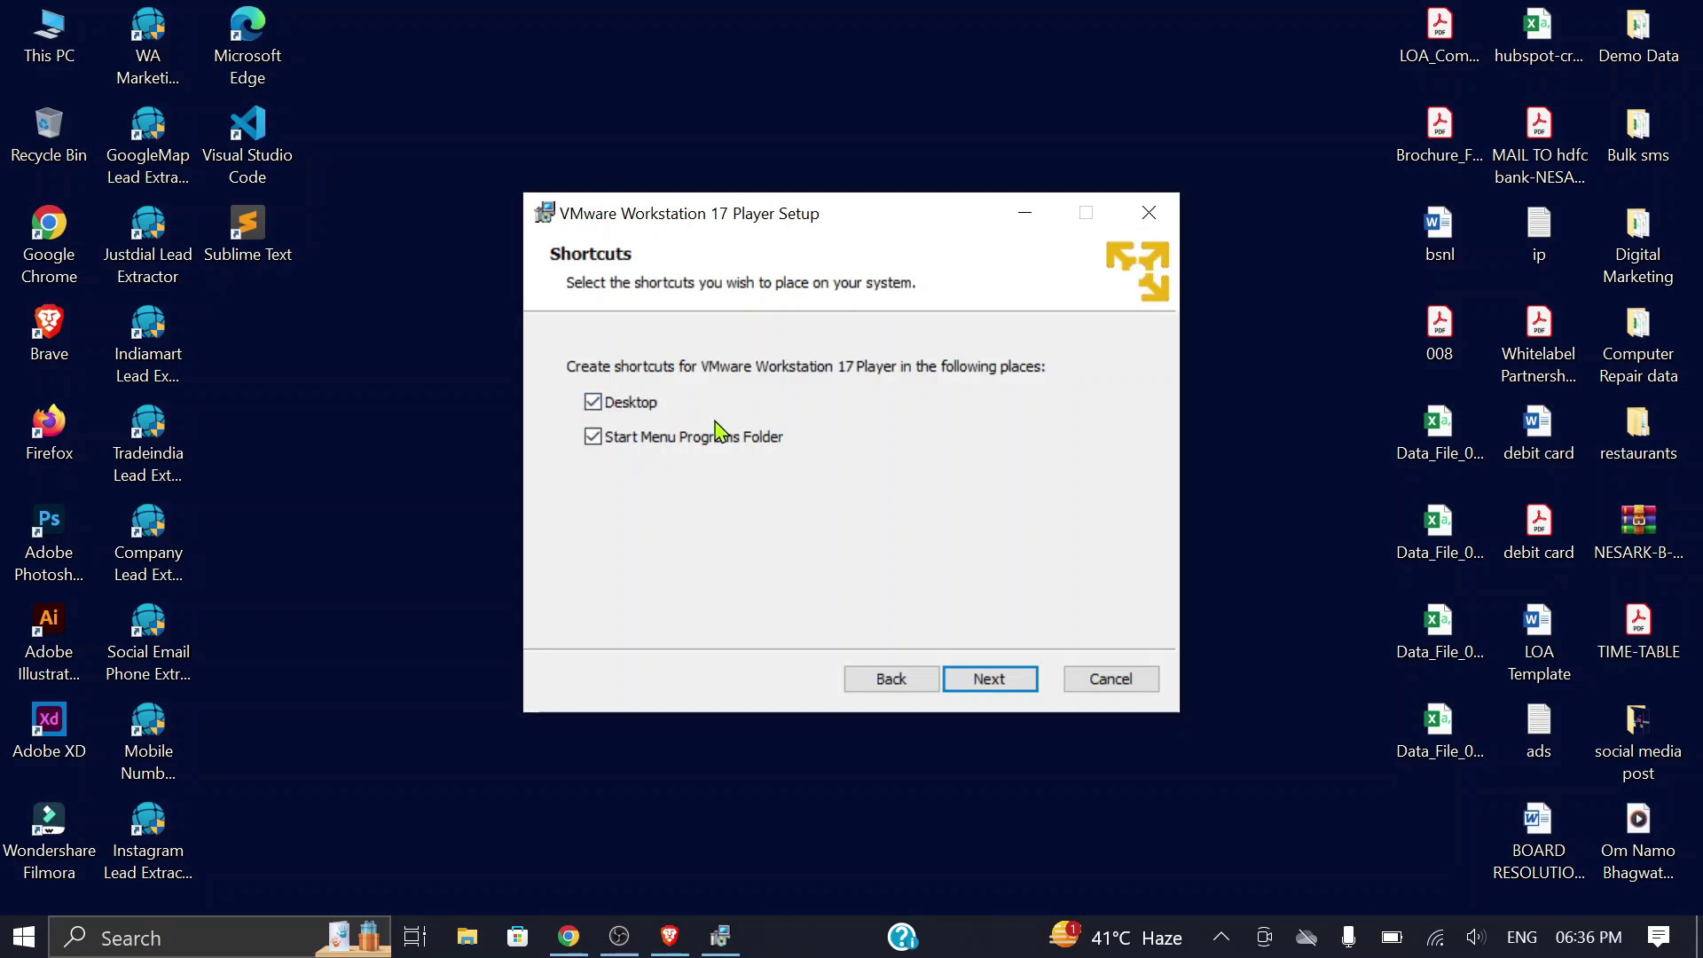
{"action": "left_click", "coordinate": [995, 689]}
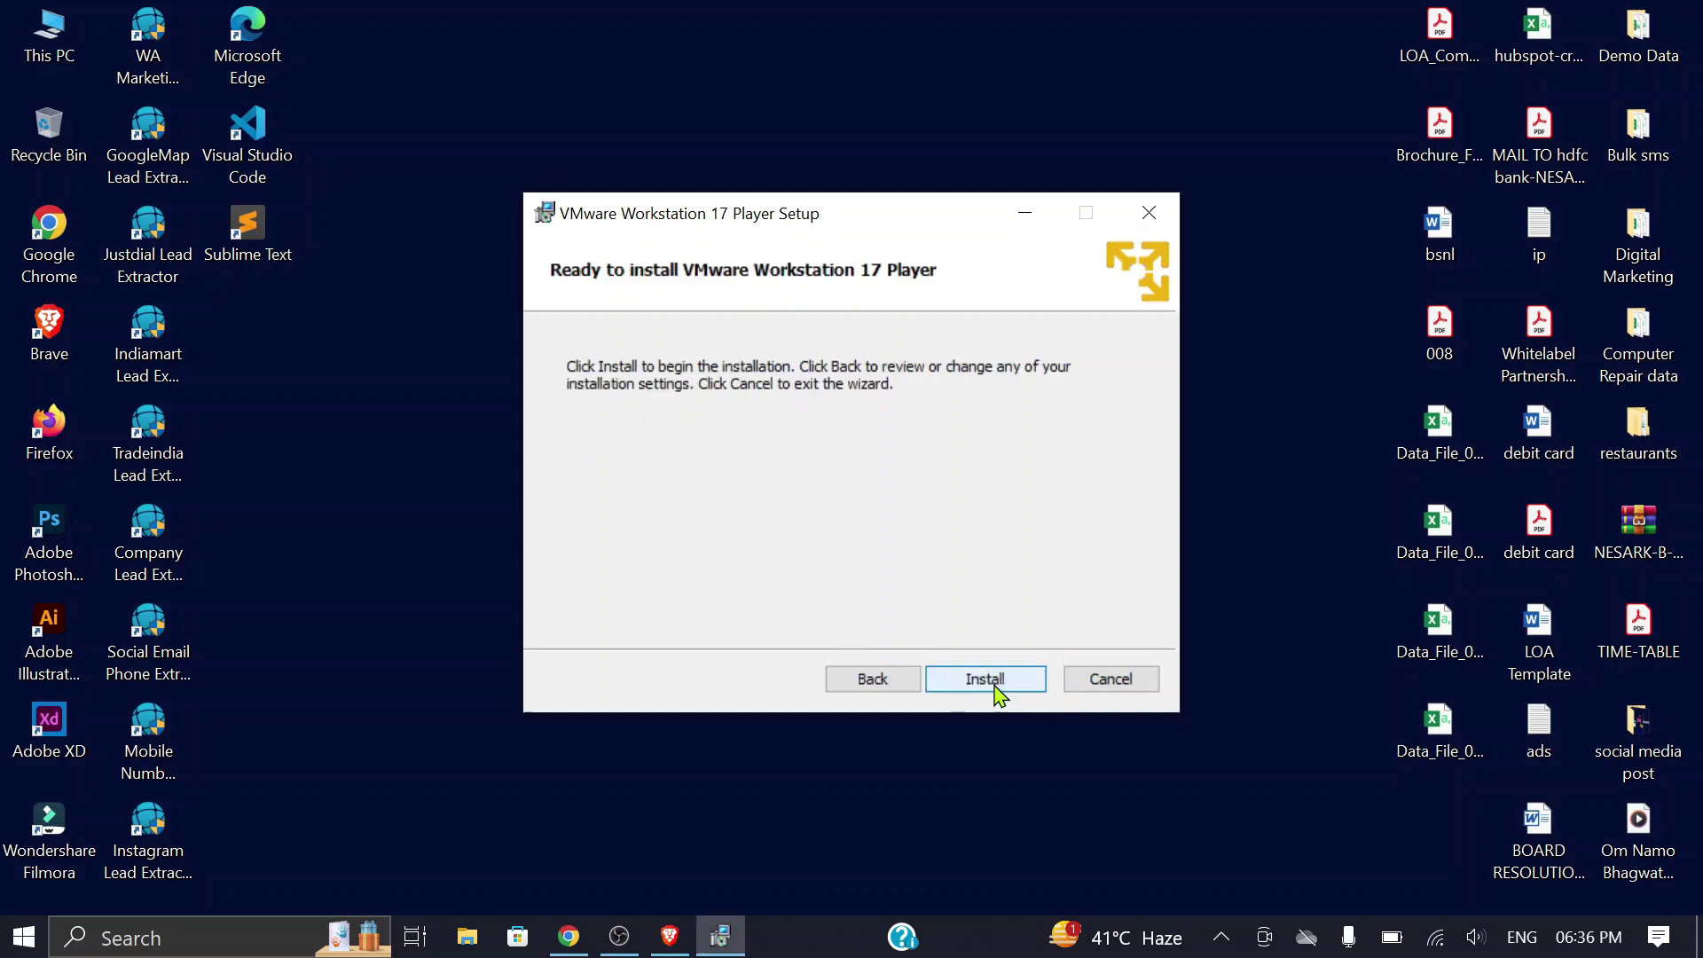
{"action": "left_click", "coordinate": [981, 688]}
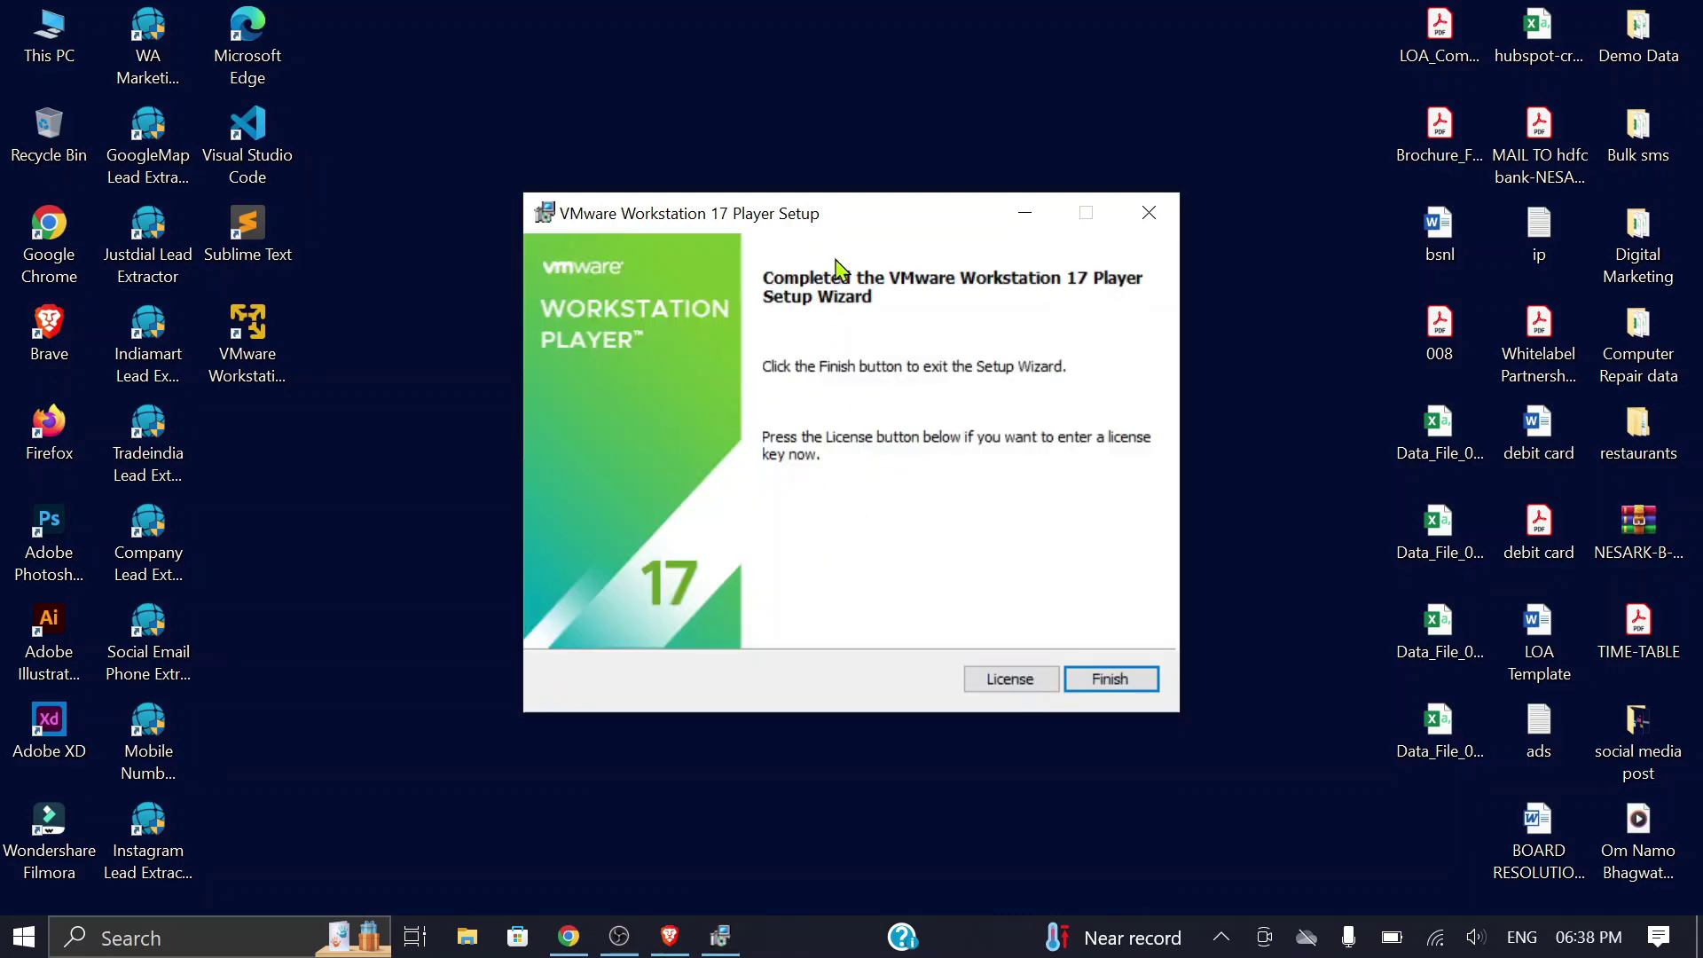
Step: Close the finished setup and launch VMware Workstation 17 Player for free non-commercial use
{"action": "left_click", "coordinate": [1127, 690]}
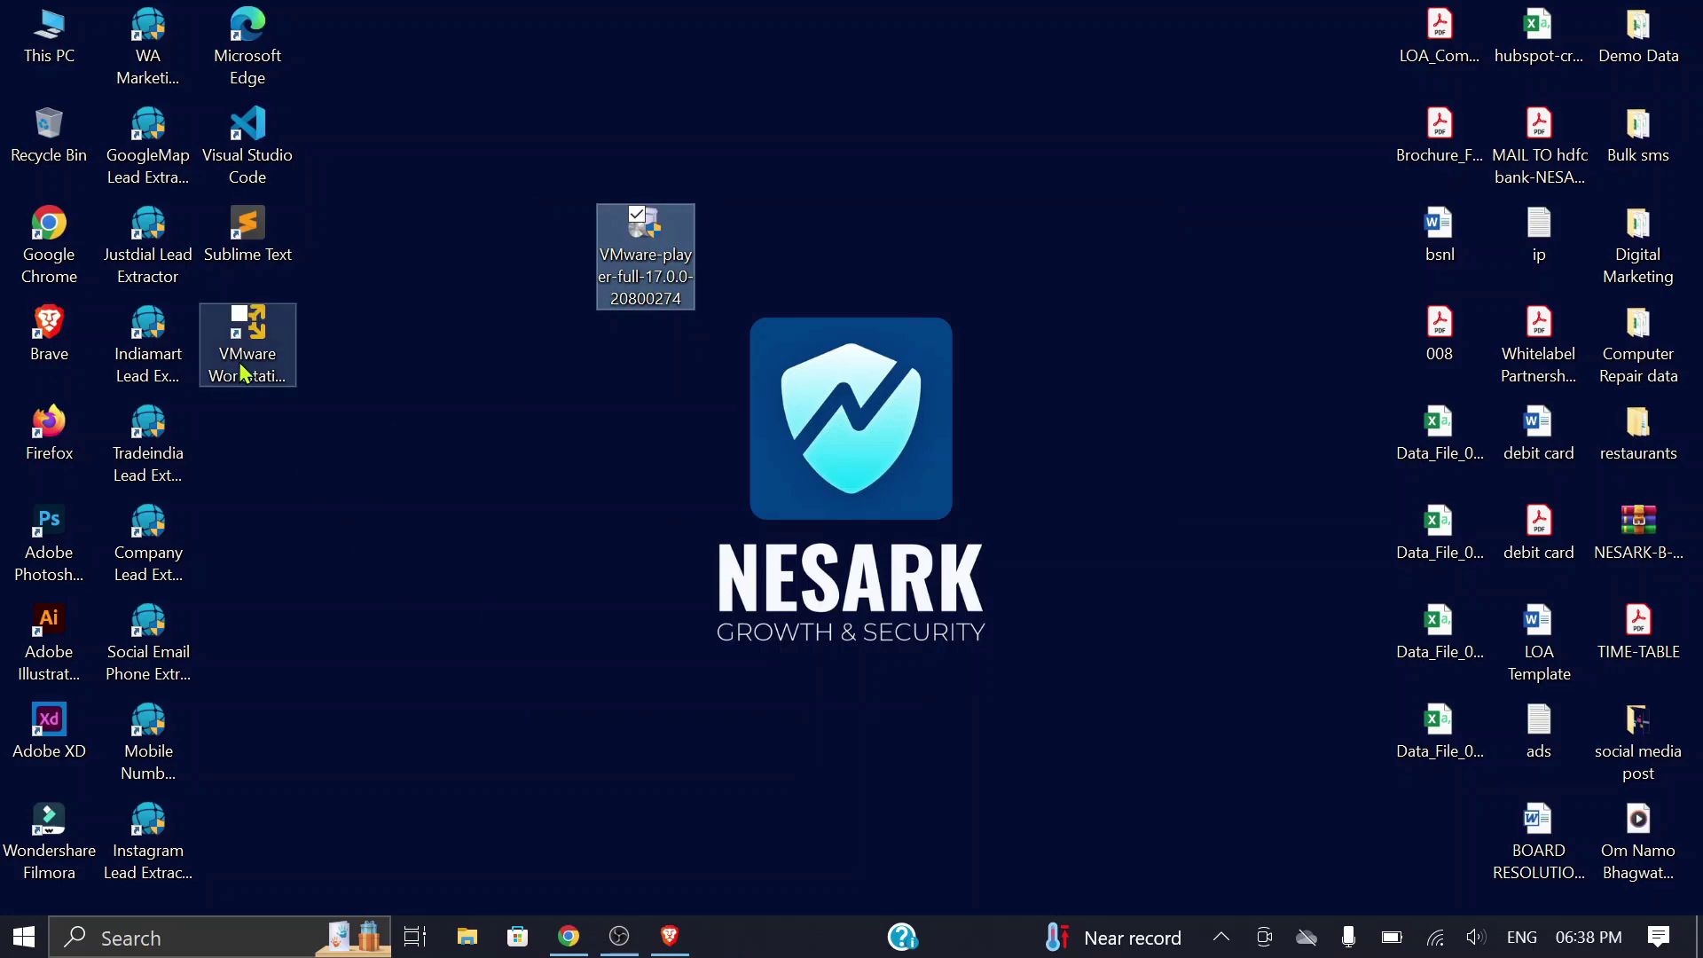
{"action": "double_click", "coordinate": [256, 360]}
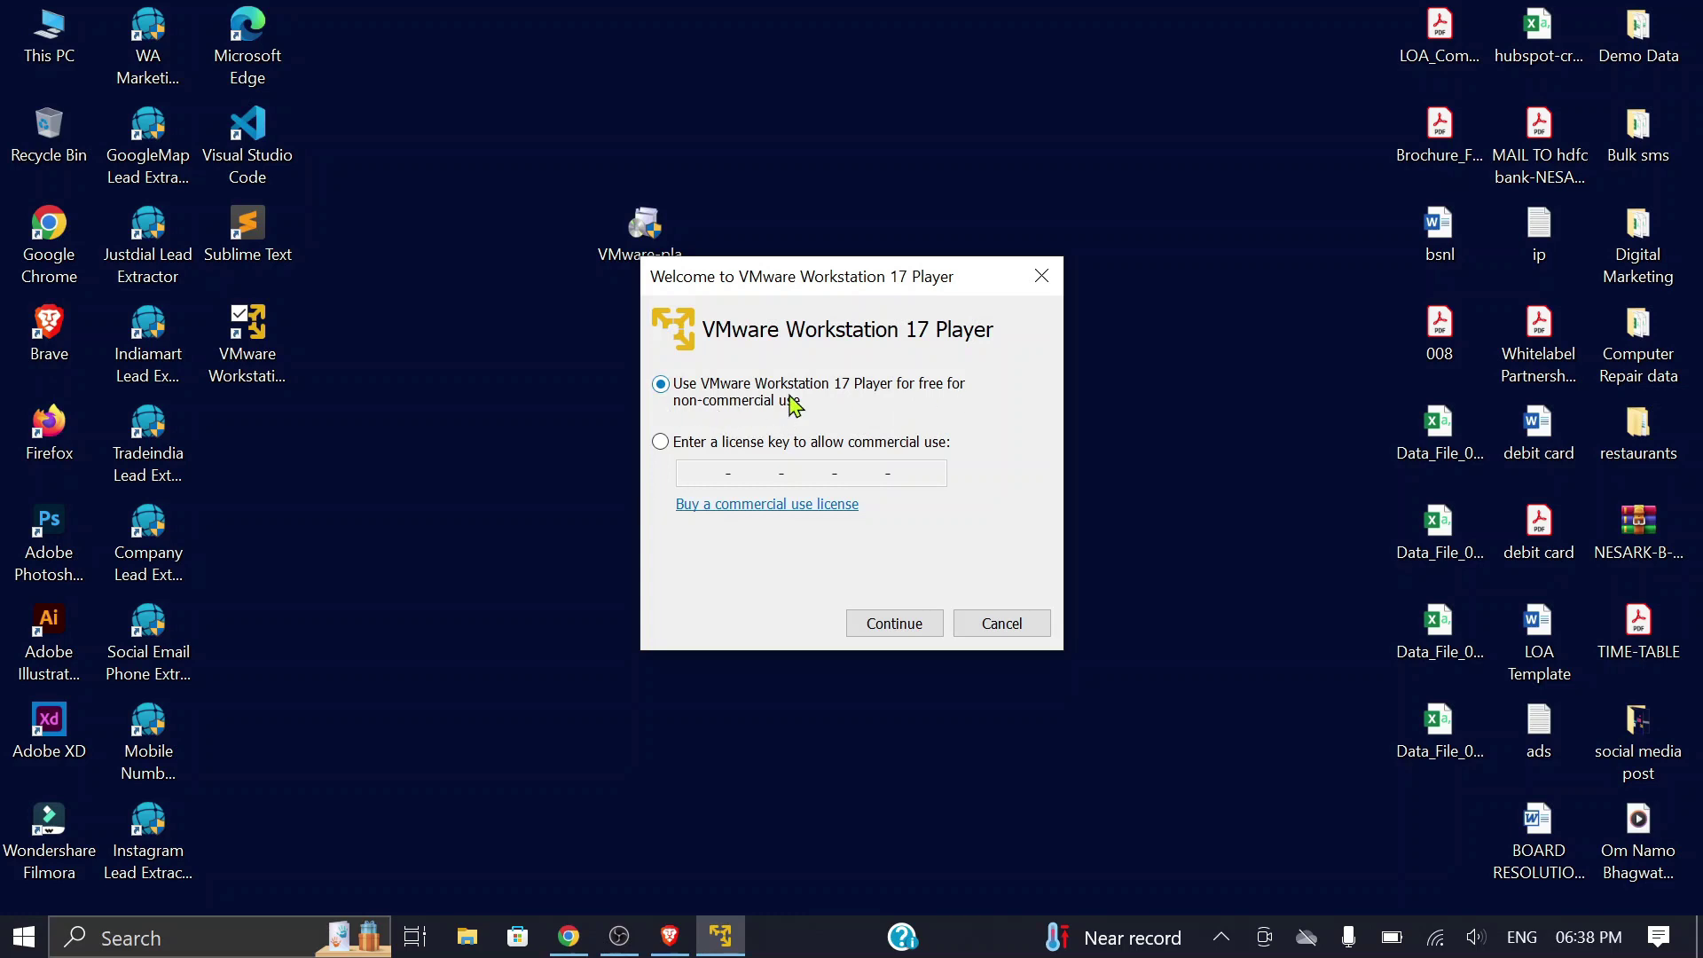
{"action": "left_click", "coordinate": [893, 635]}
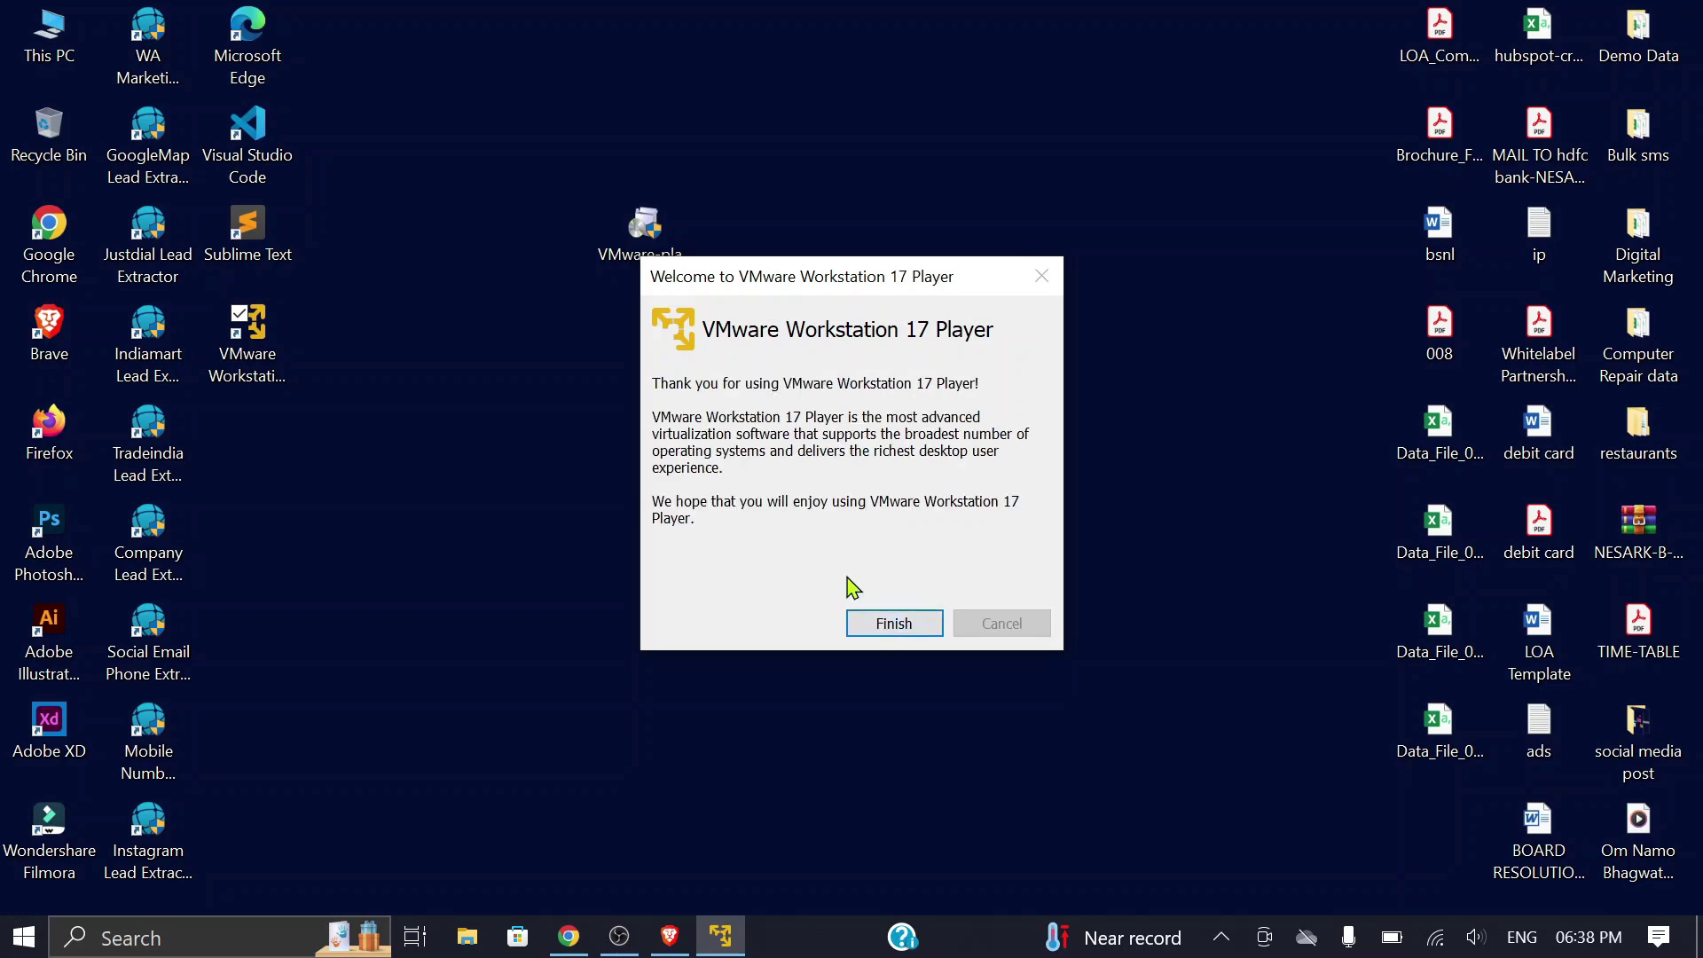
{"action": "left_click", "coordinate": [897, 628]}
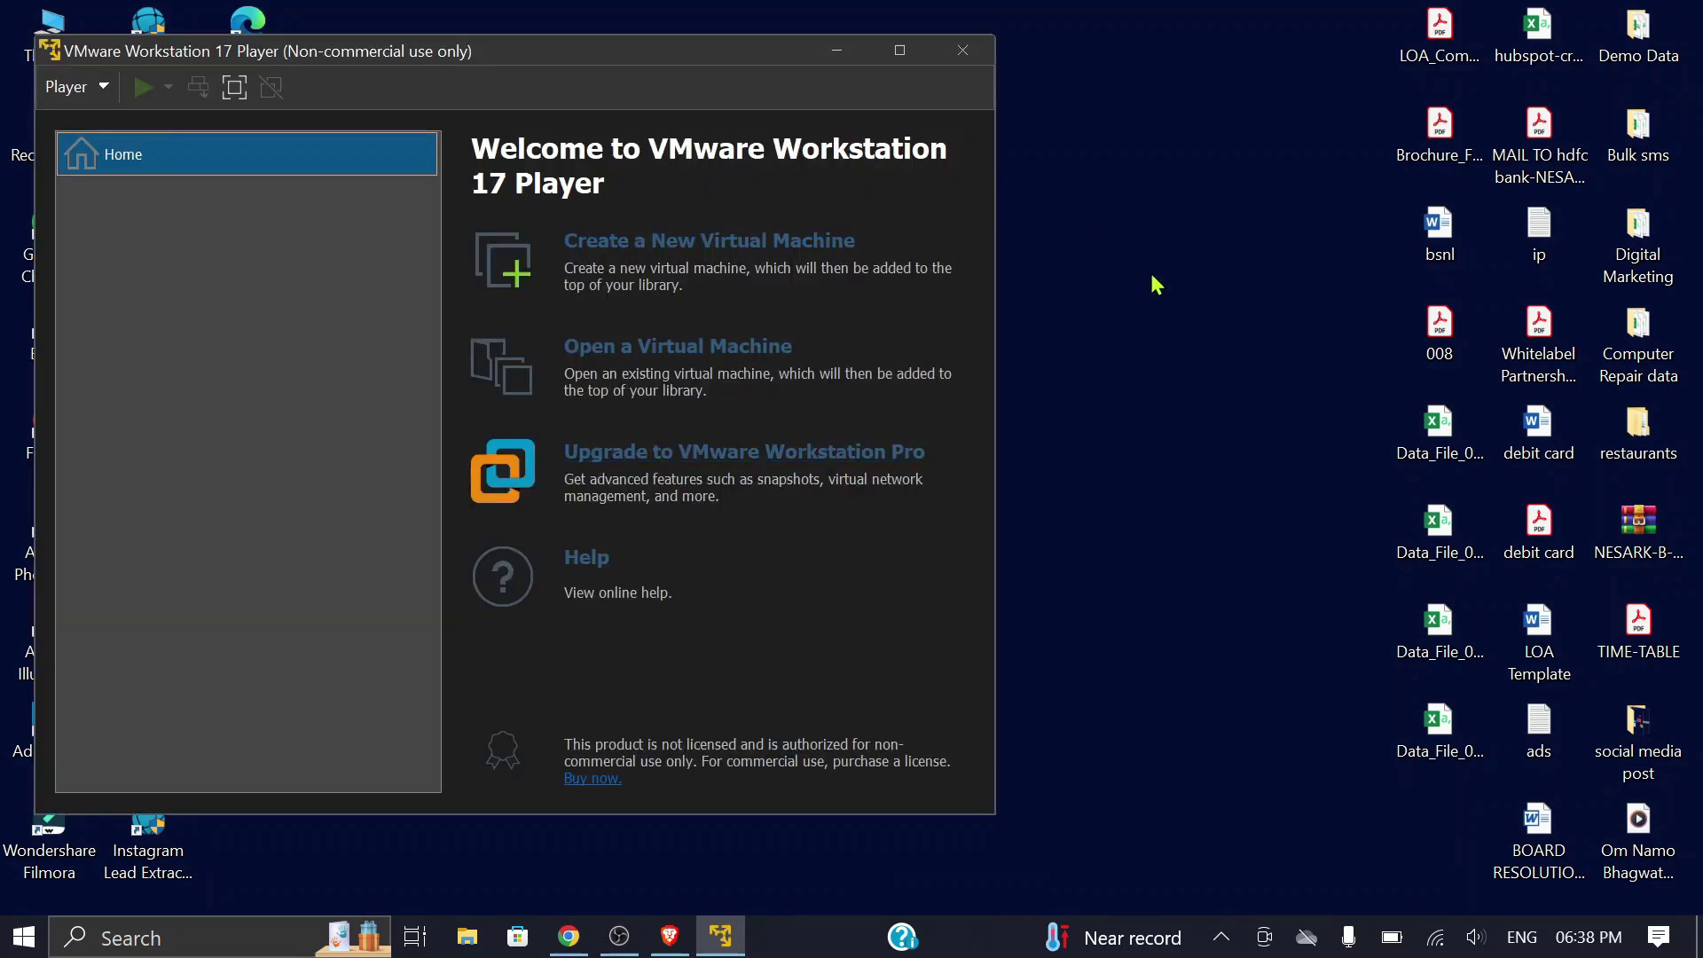
Step: Skip the 17.0.2 update, then open This PC and select New Volume (D:)
{"action": "left_click_drag", "start_coordinate": [665, 61], "coordinate": [995, 96]}
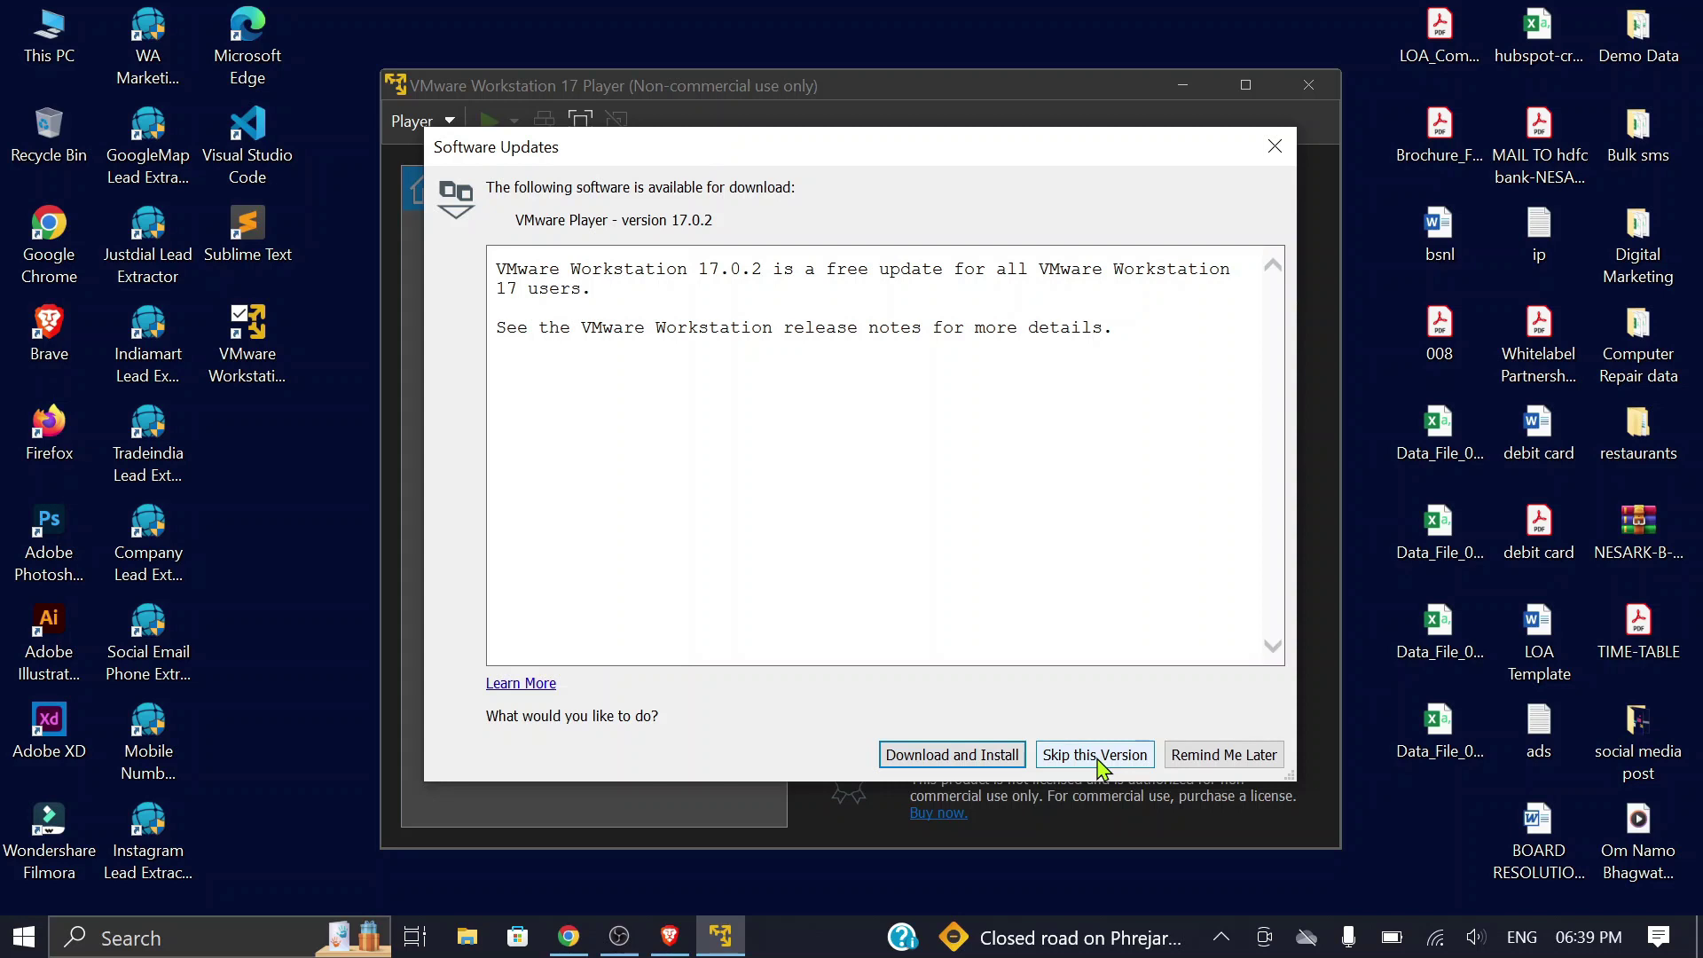
{"action": "left_click", "coordinate": [1097, 756]}
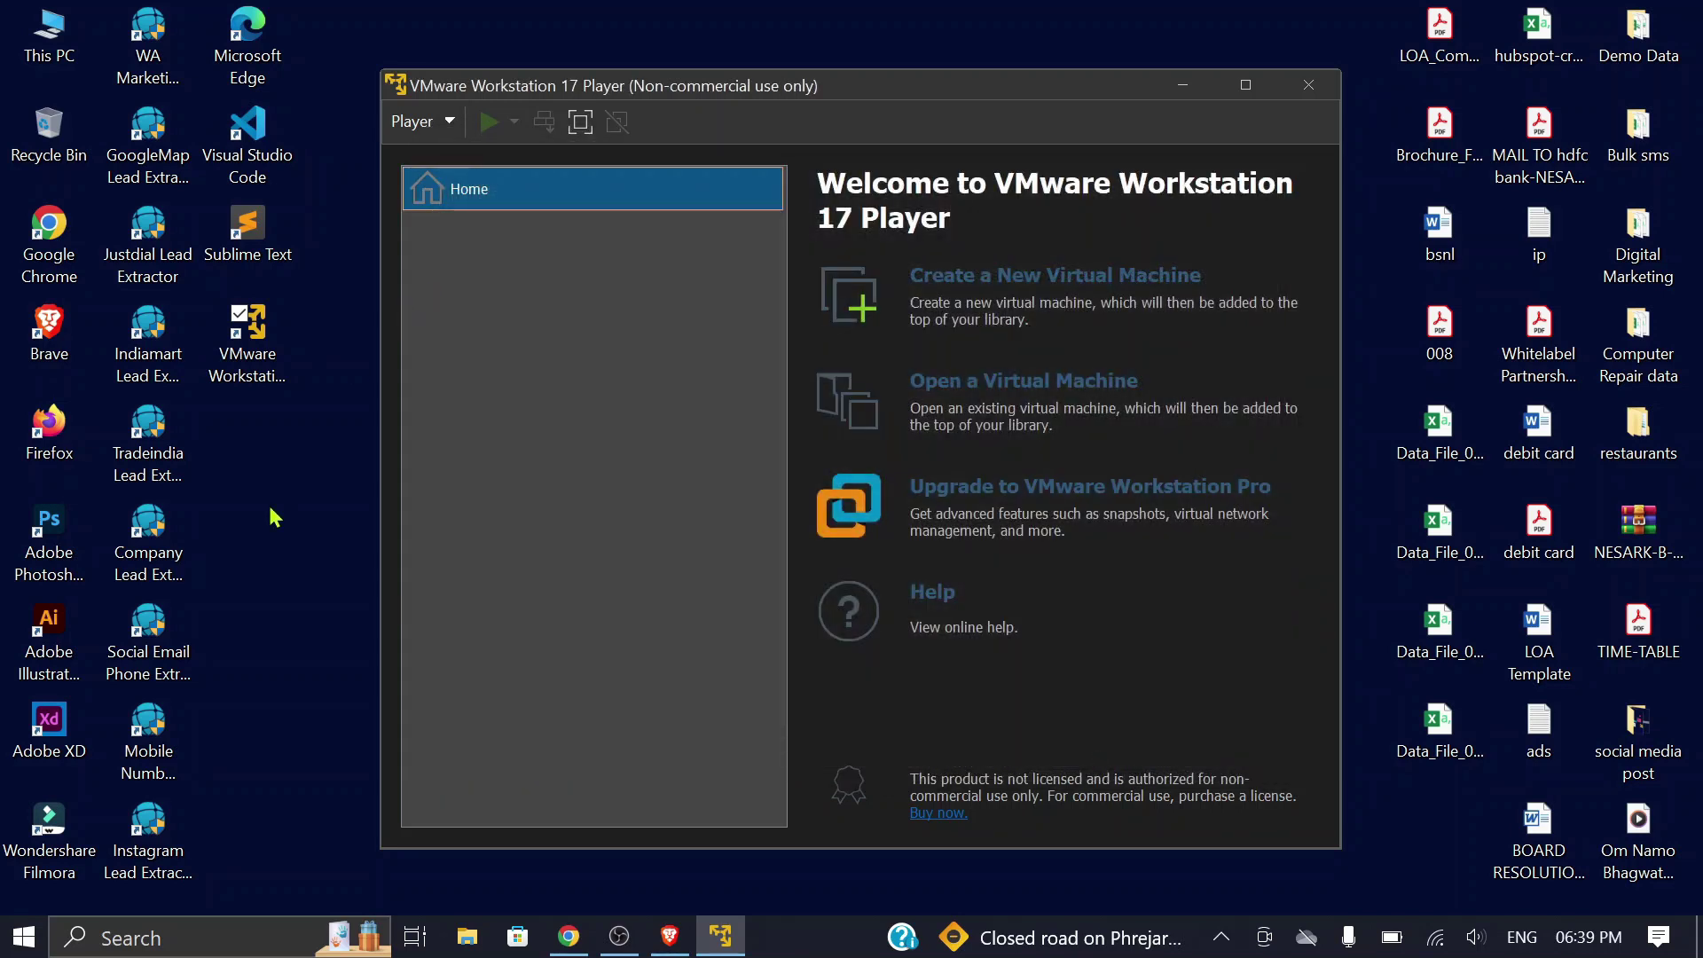
{"action": "left_click", "coordinate": [51, 40]}
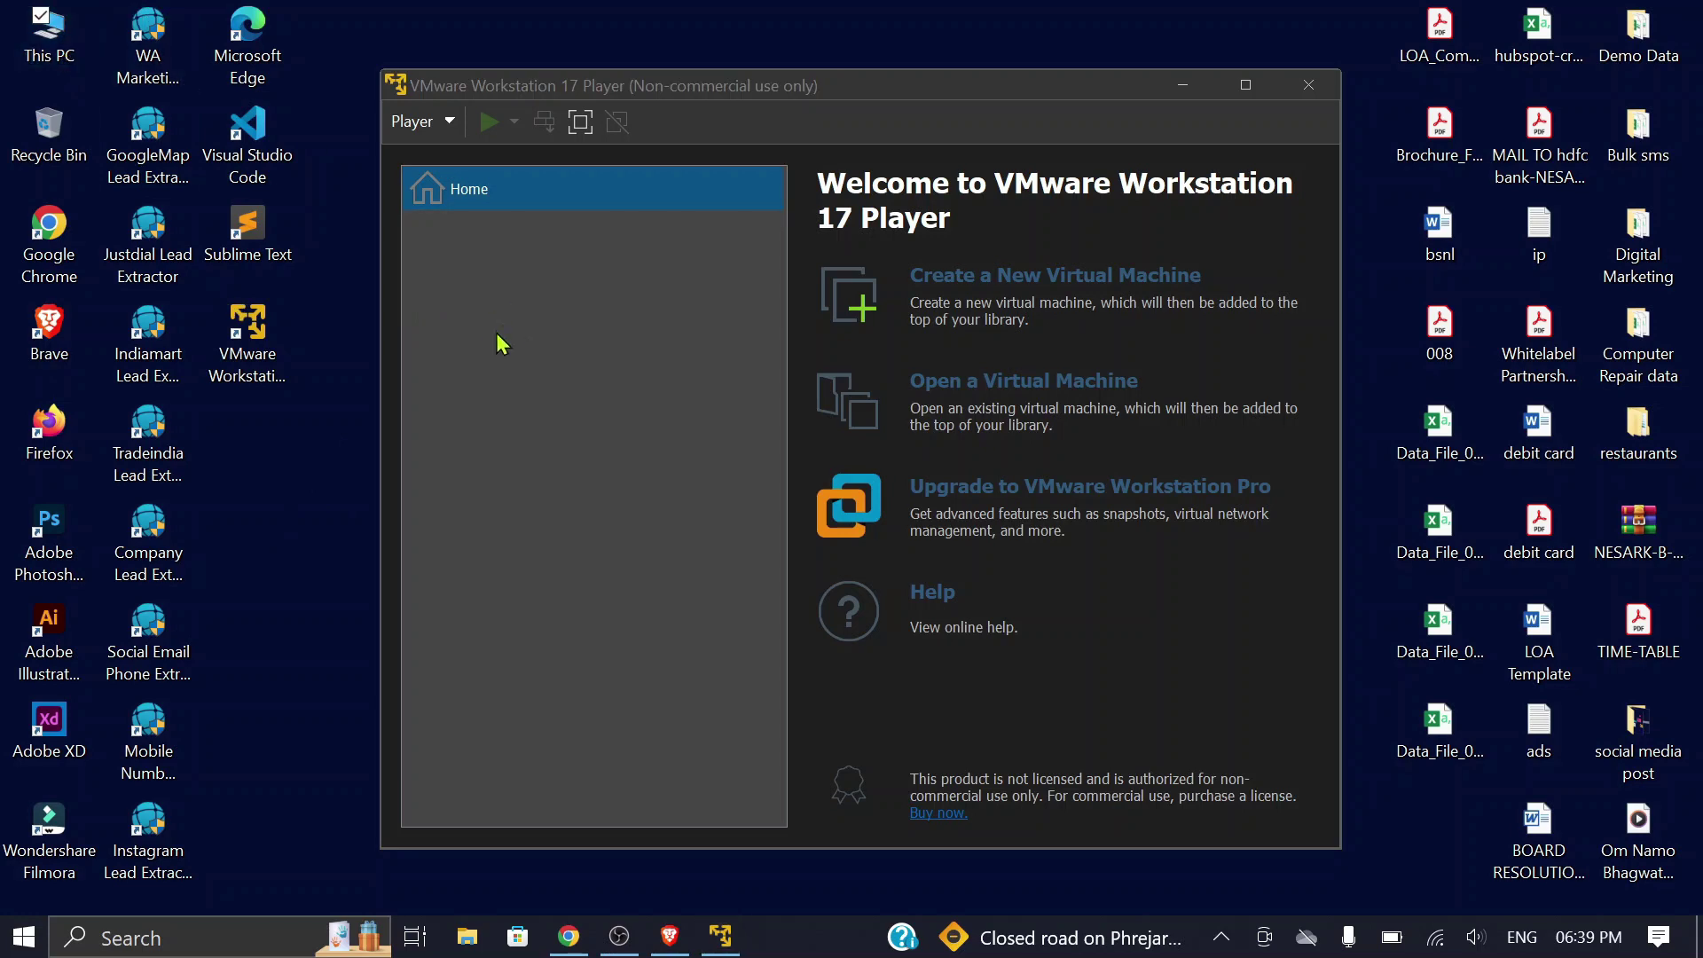
{"action": "key", "text": "Return"}
{"action": "left_click", "coordinate": [817, 505]}
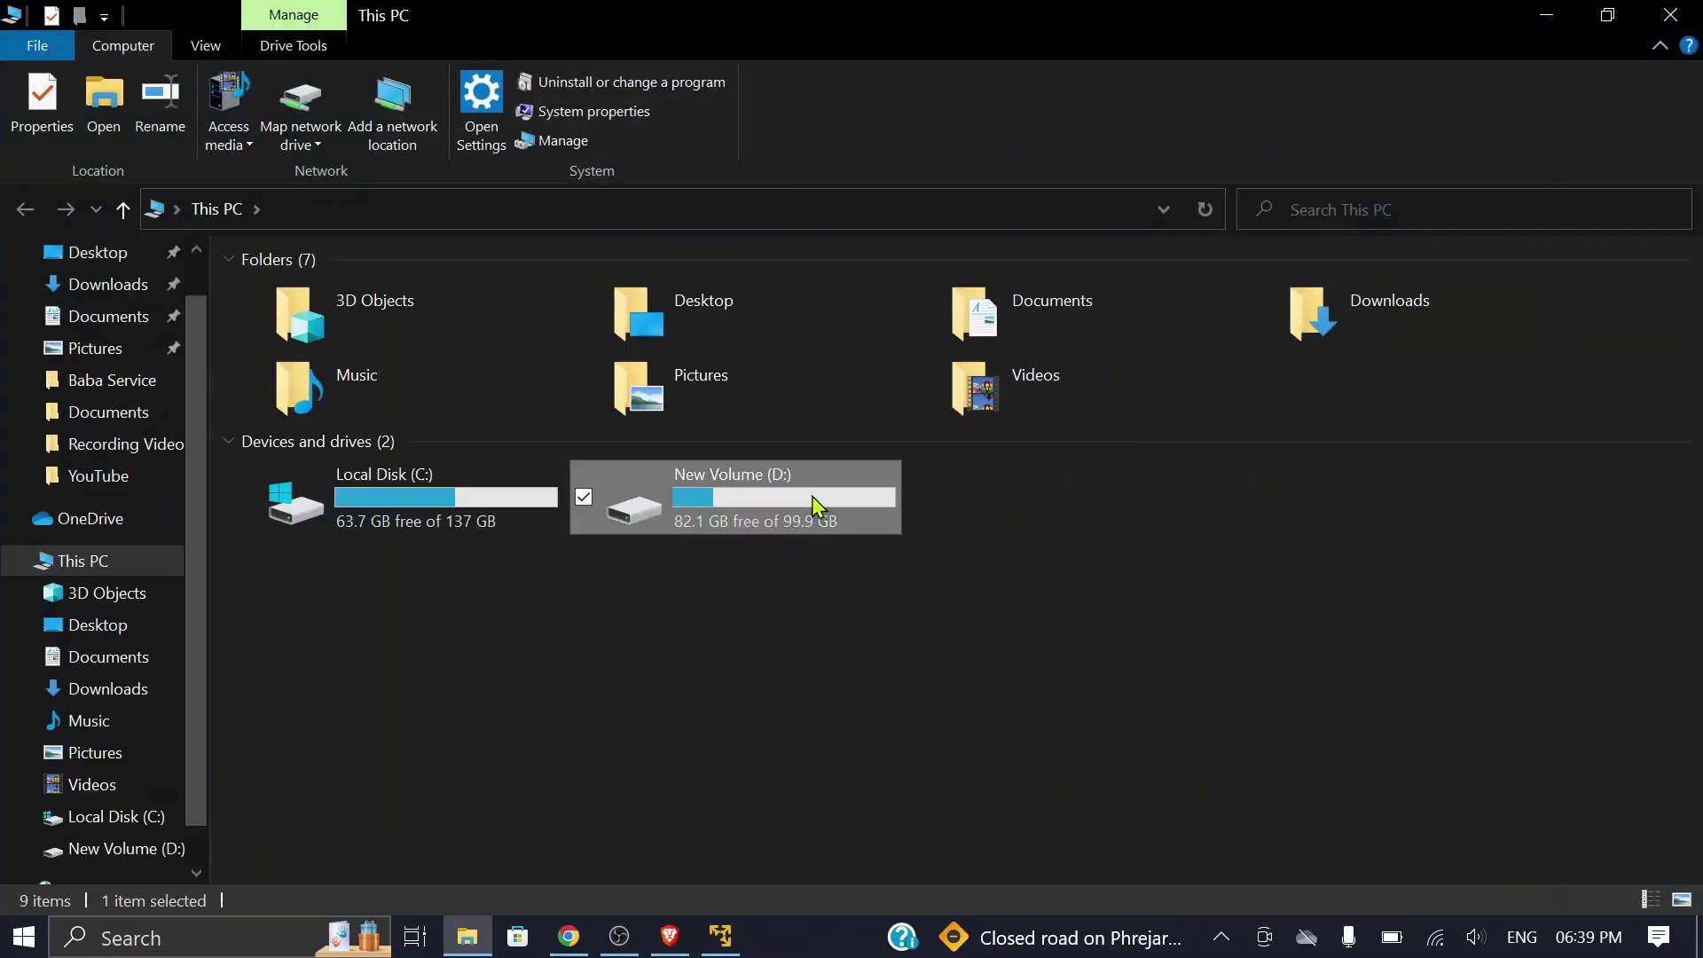
Step: Create a new folder named 'ubutu' on New Volume (D:)
{"action": "double_click", "coordinate": [817, 505]}
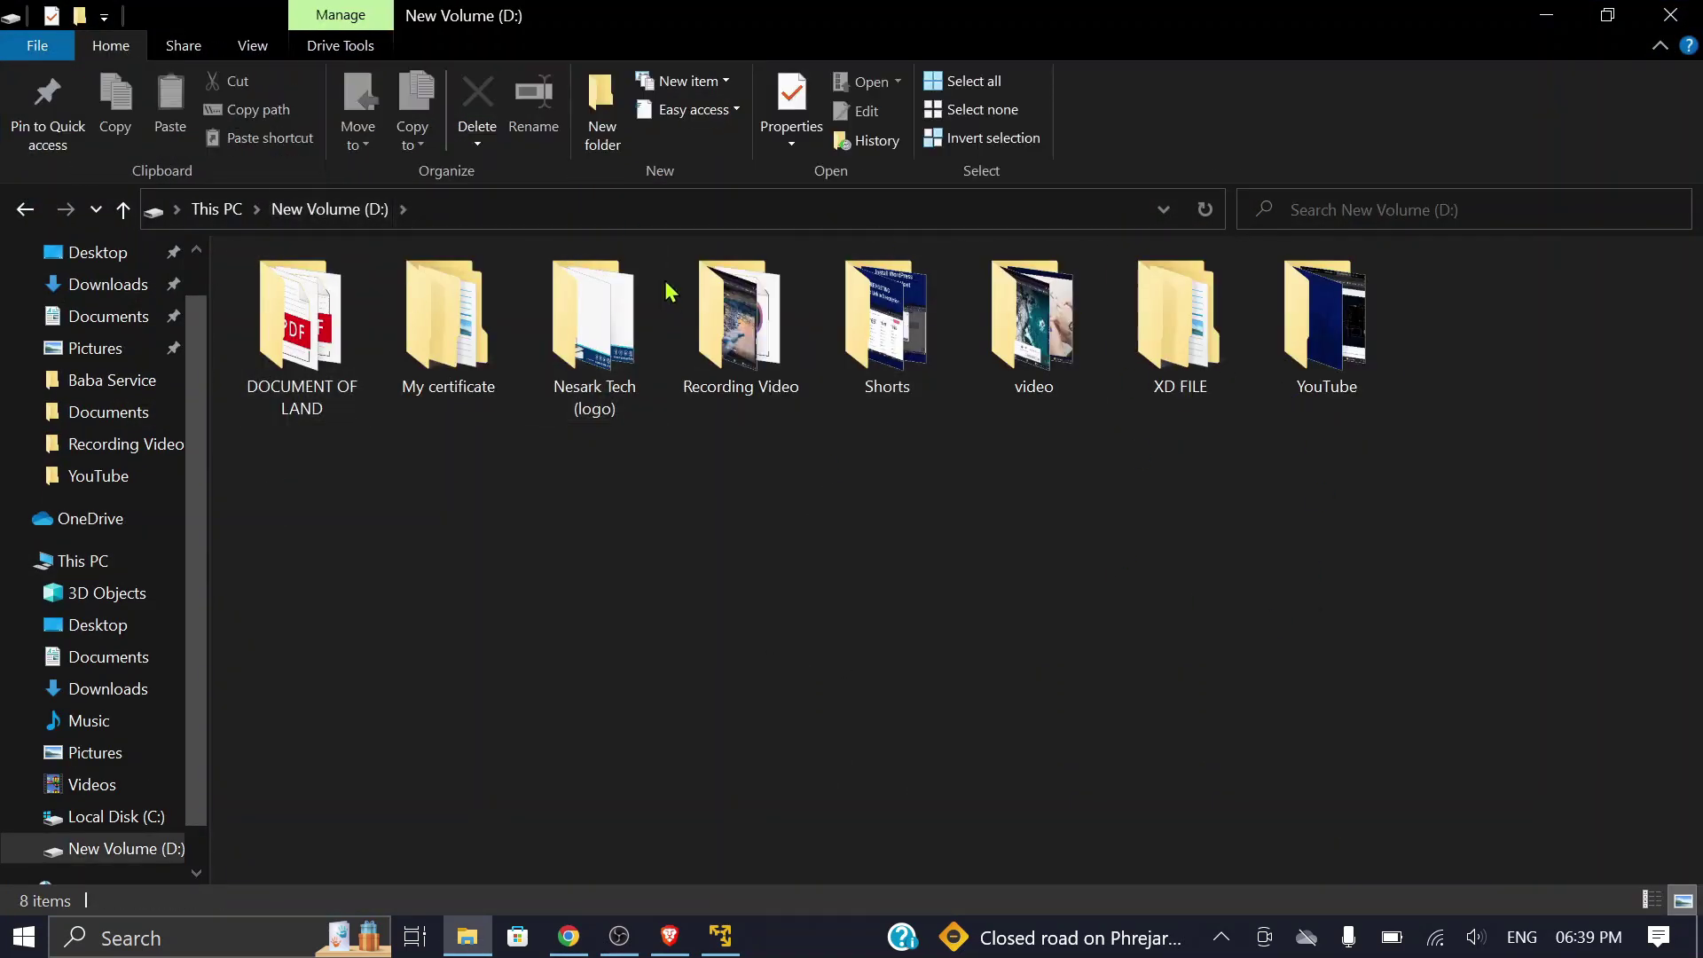
{"action": "left_click", "coordinate": [602, 114]}
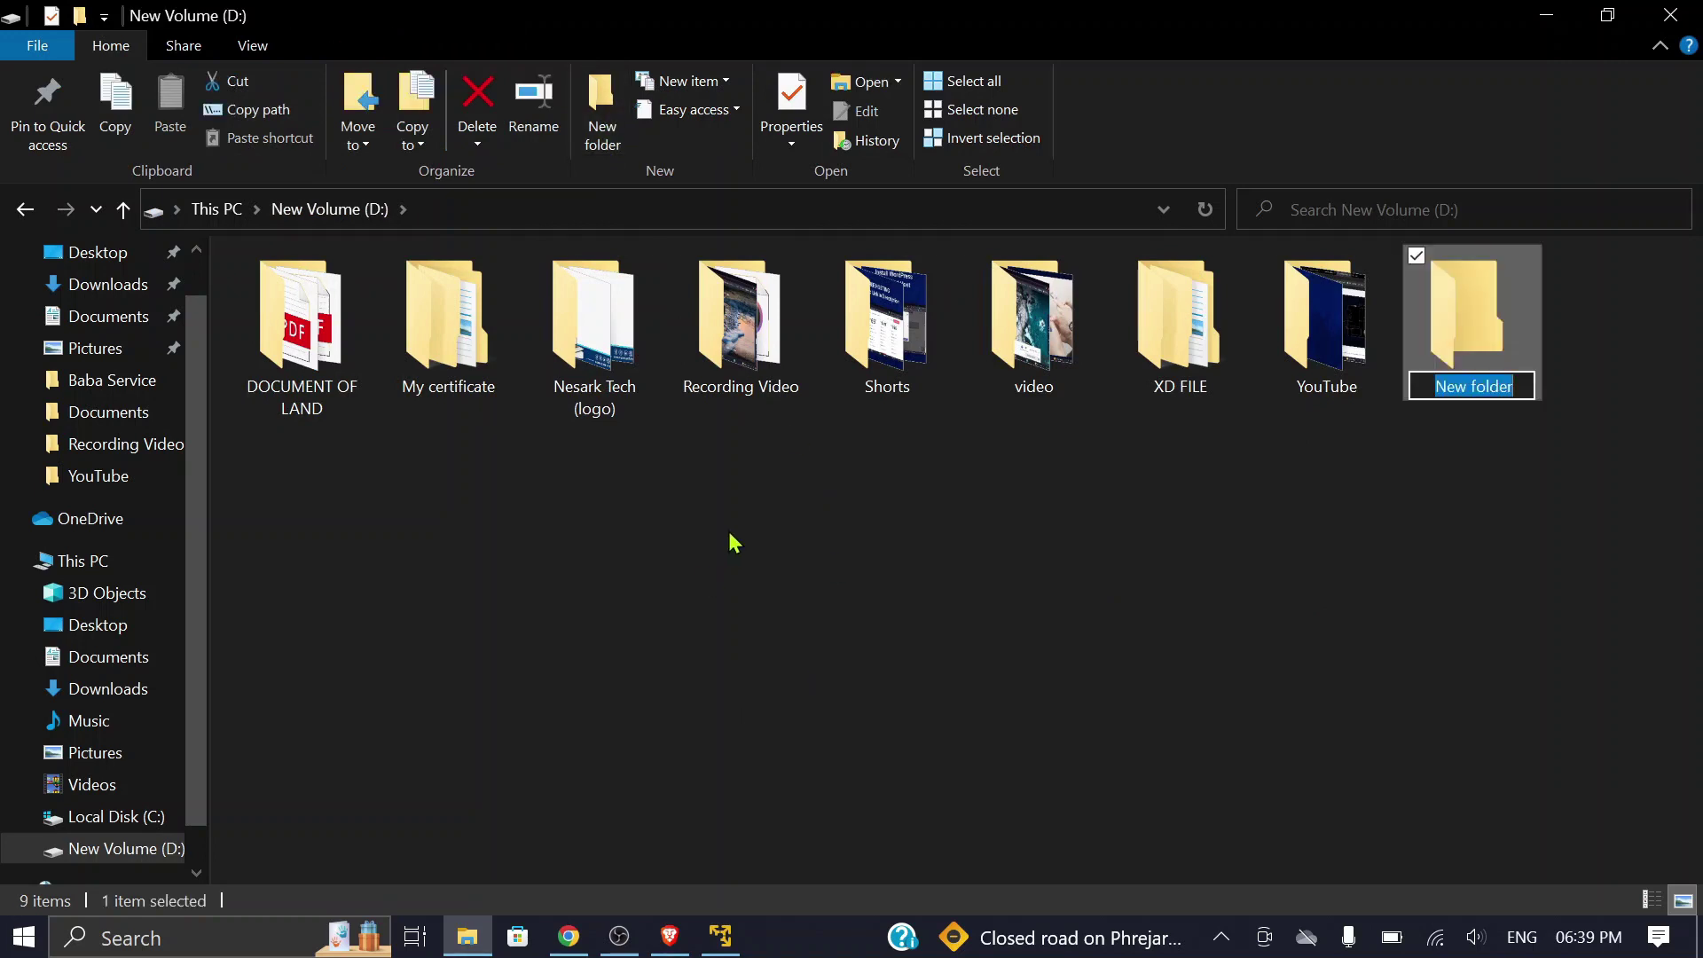
{"action": "type", "text": "ubutu"}
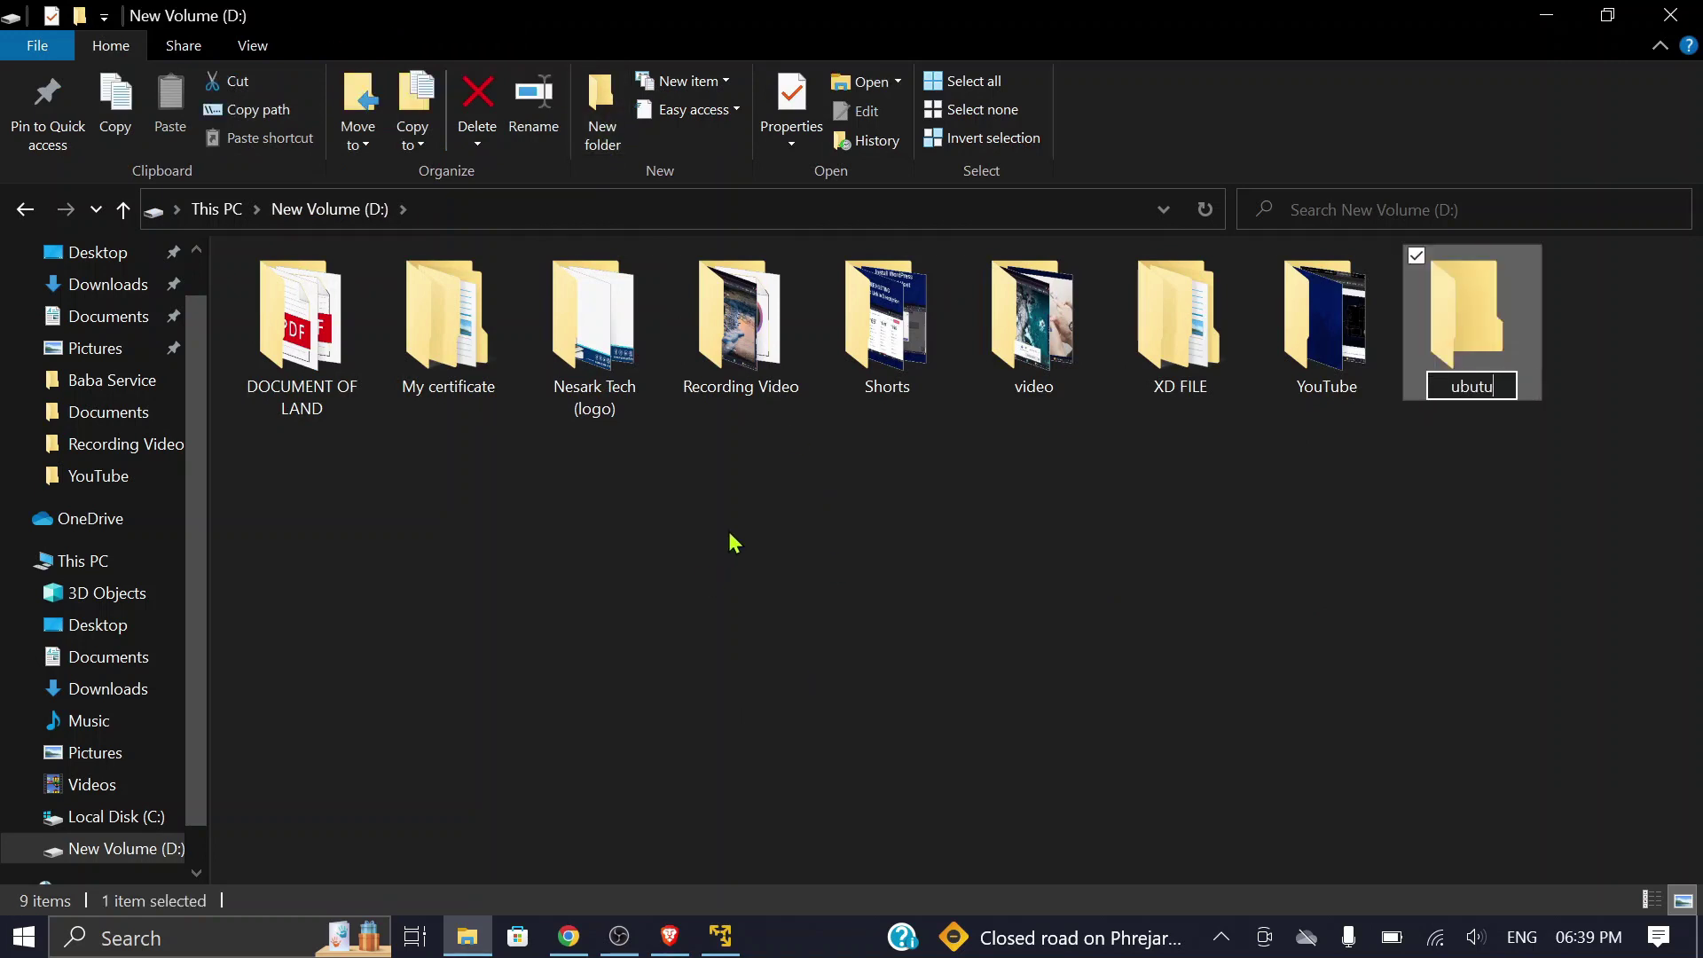
{"action": "key", "text": "Return"}
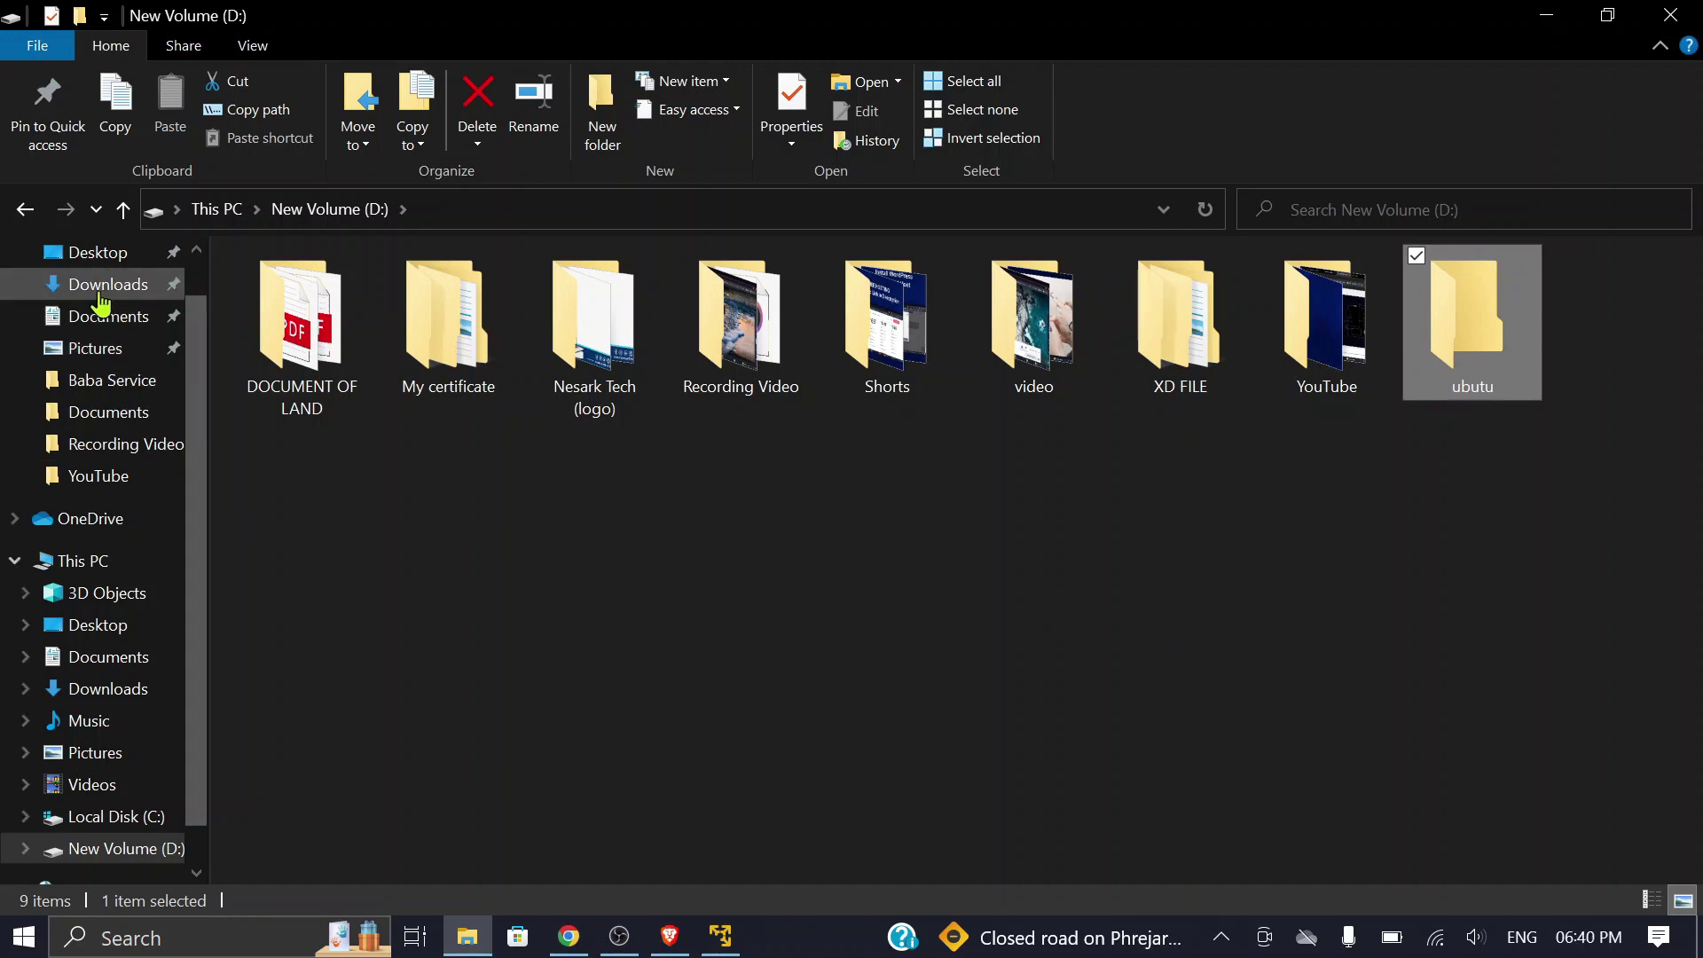
Step: Move the ubuntu-22.04.2-desktop-amd64 archive from Downloads into D:\ubutu and close Explorer
{"action": "left_click", "coordinate": [99, 286]}
{"action": "left_click", "coordinate": [337, 358]}
{"action": "right_click", "coordinate": [337, 358]}
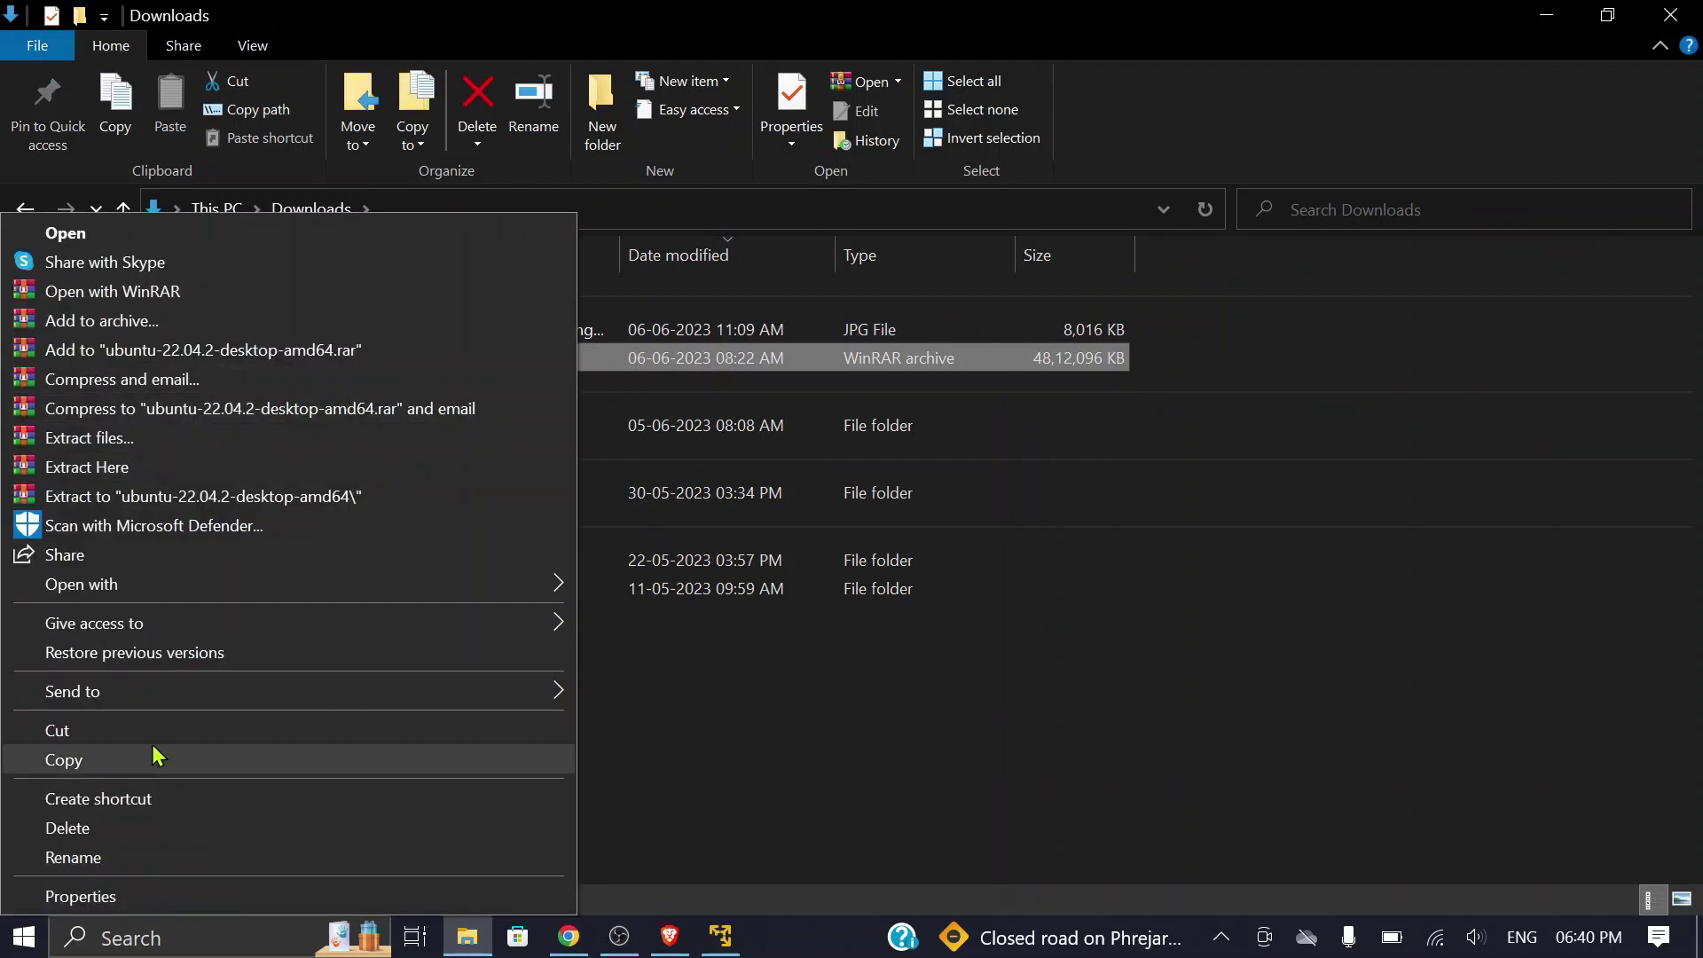
{"action": "left_click", "coordinate": [102, 735]}
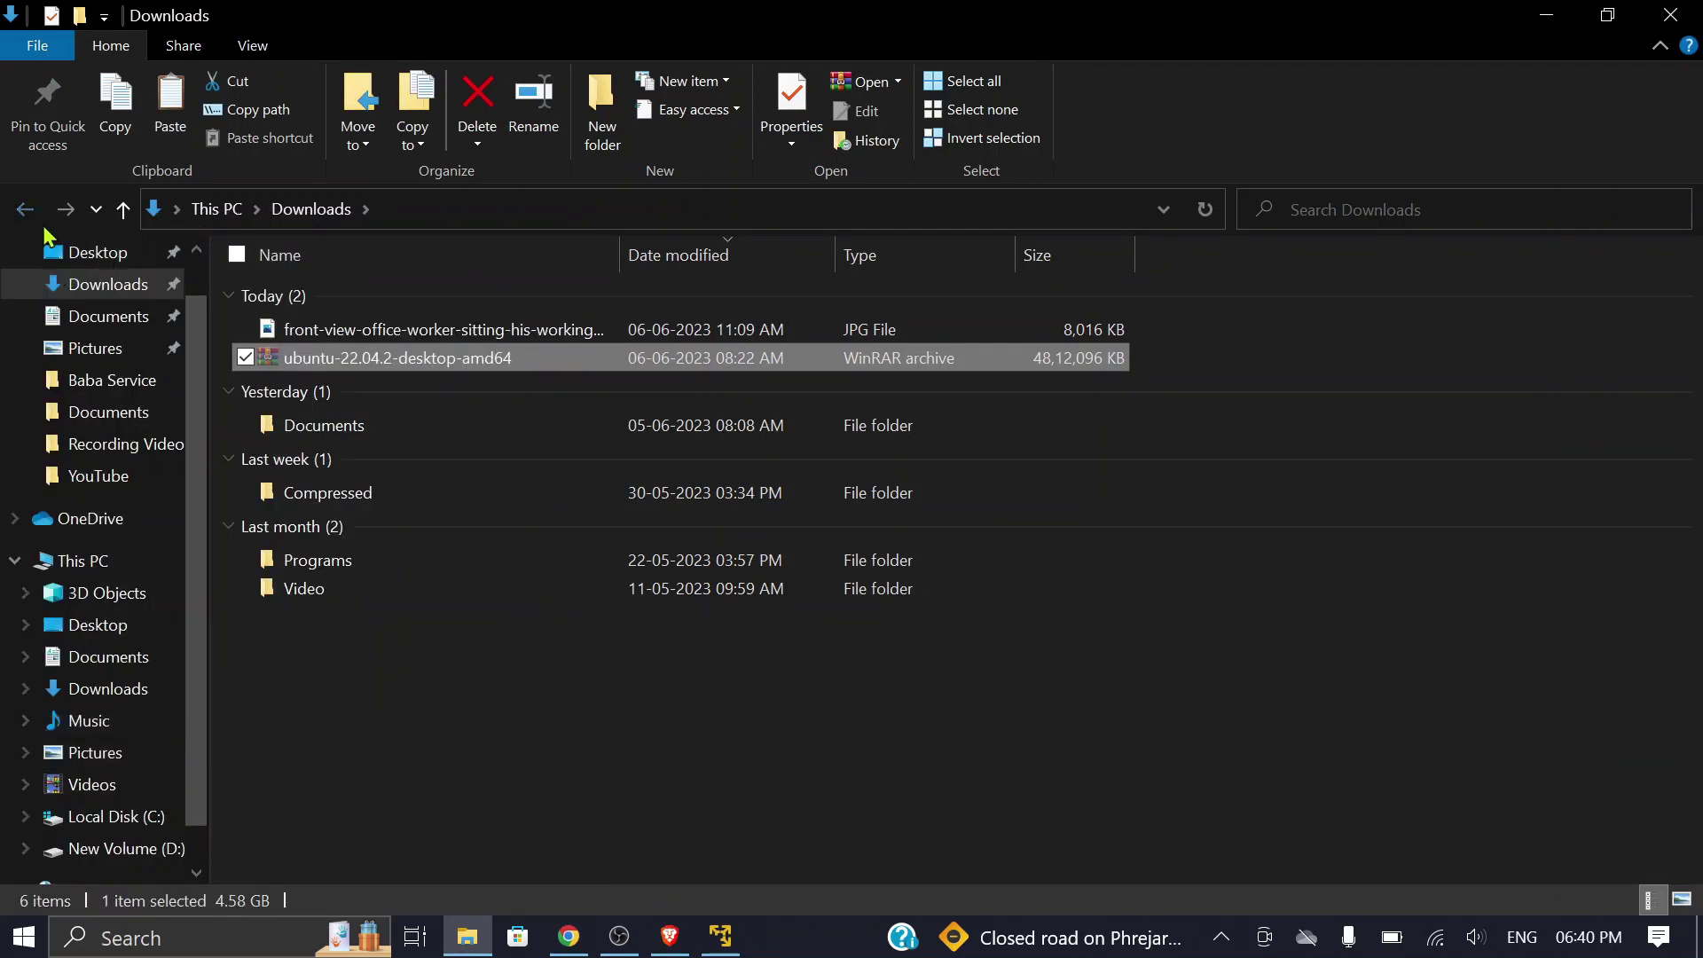
{"action": "left_click", "coordinate": [25, 209]}
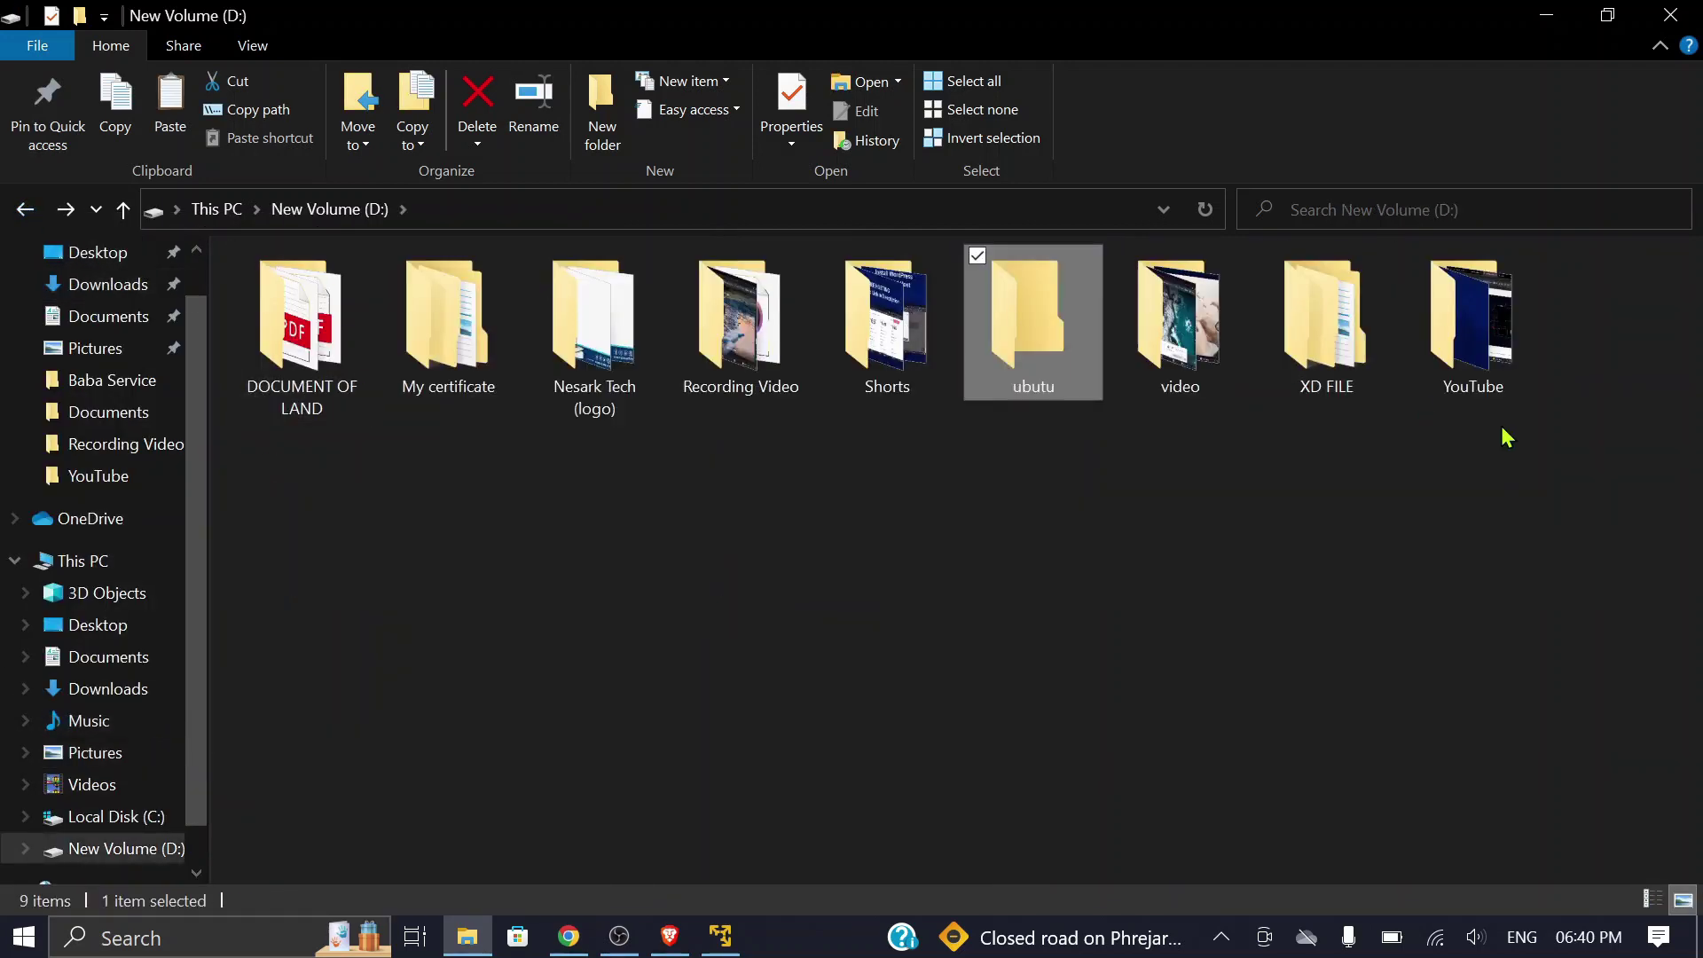
{"action": "double_click", "coordinate": [1029, 362]}
{"action": "right_click", "coordinate": [451, 428]}
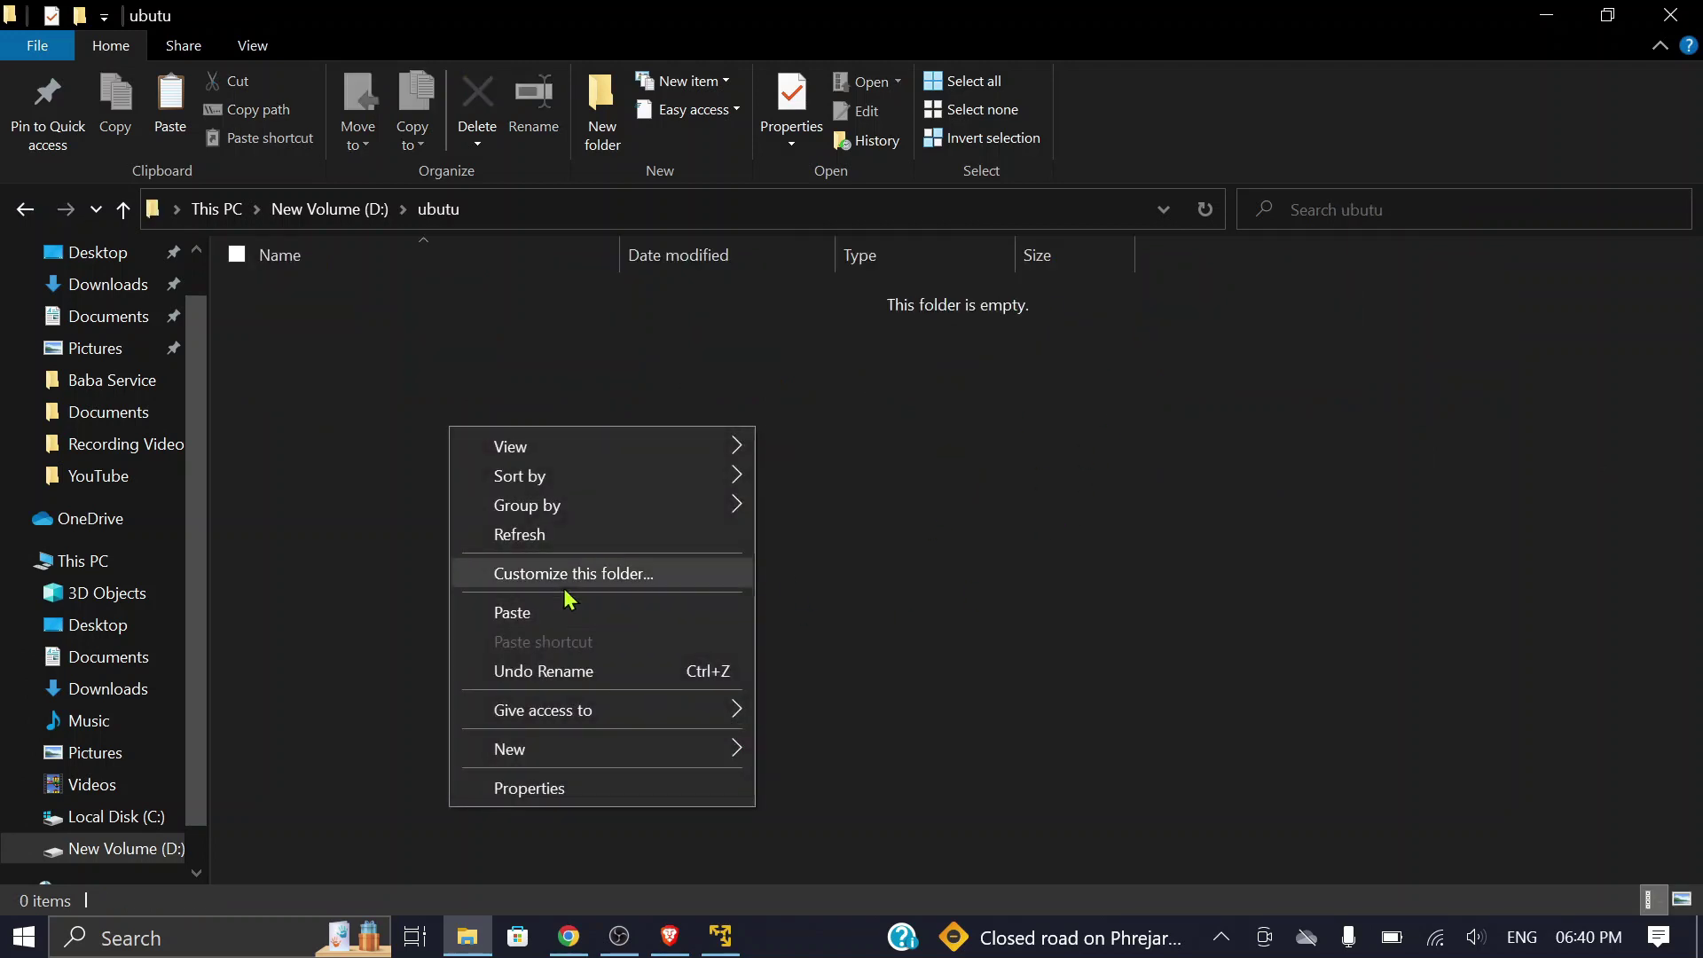
{"action": "left_click", "coordinate": [543, 613]}
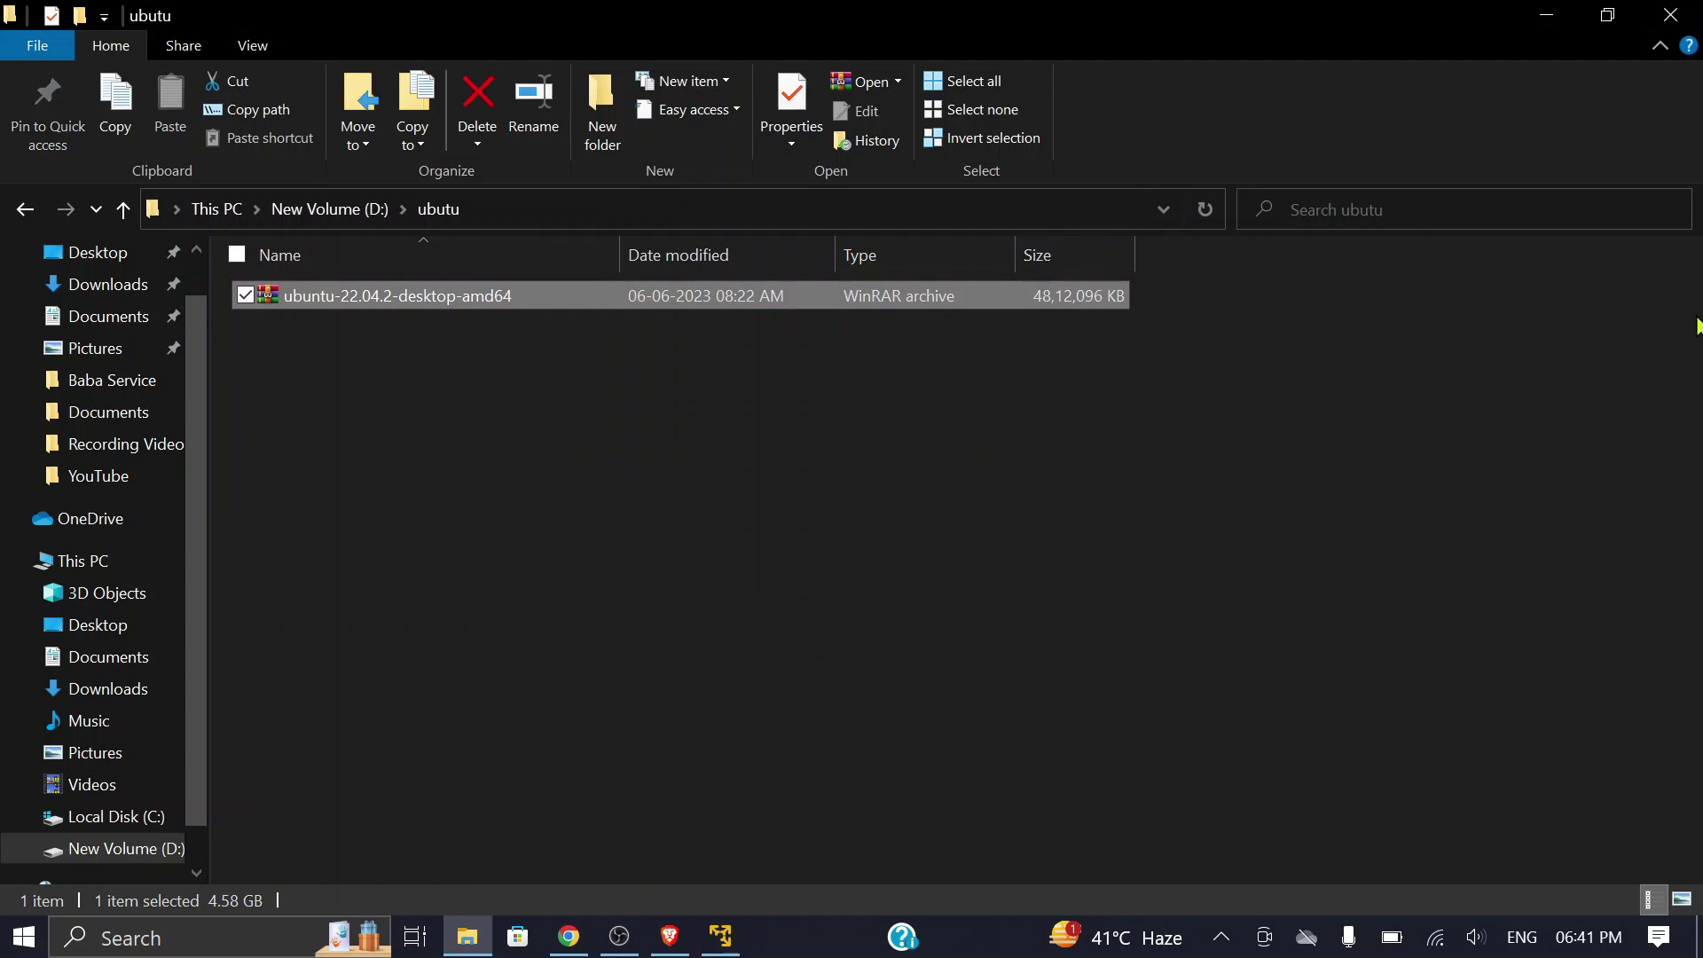
{"action": "left_click", "coordinate": [1670, 16]}
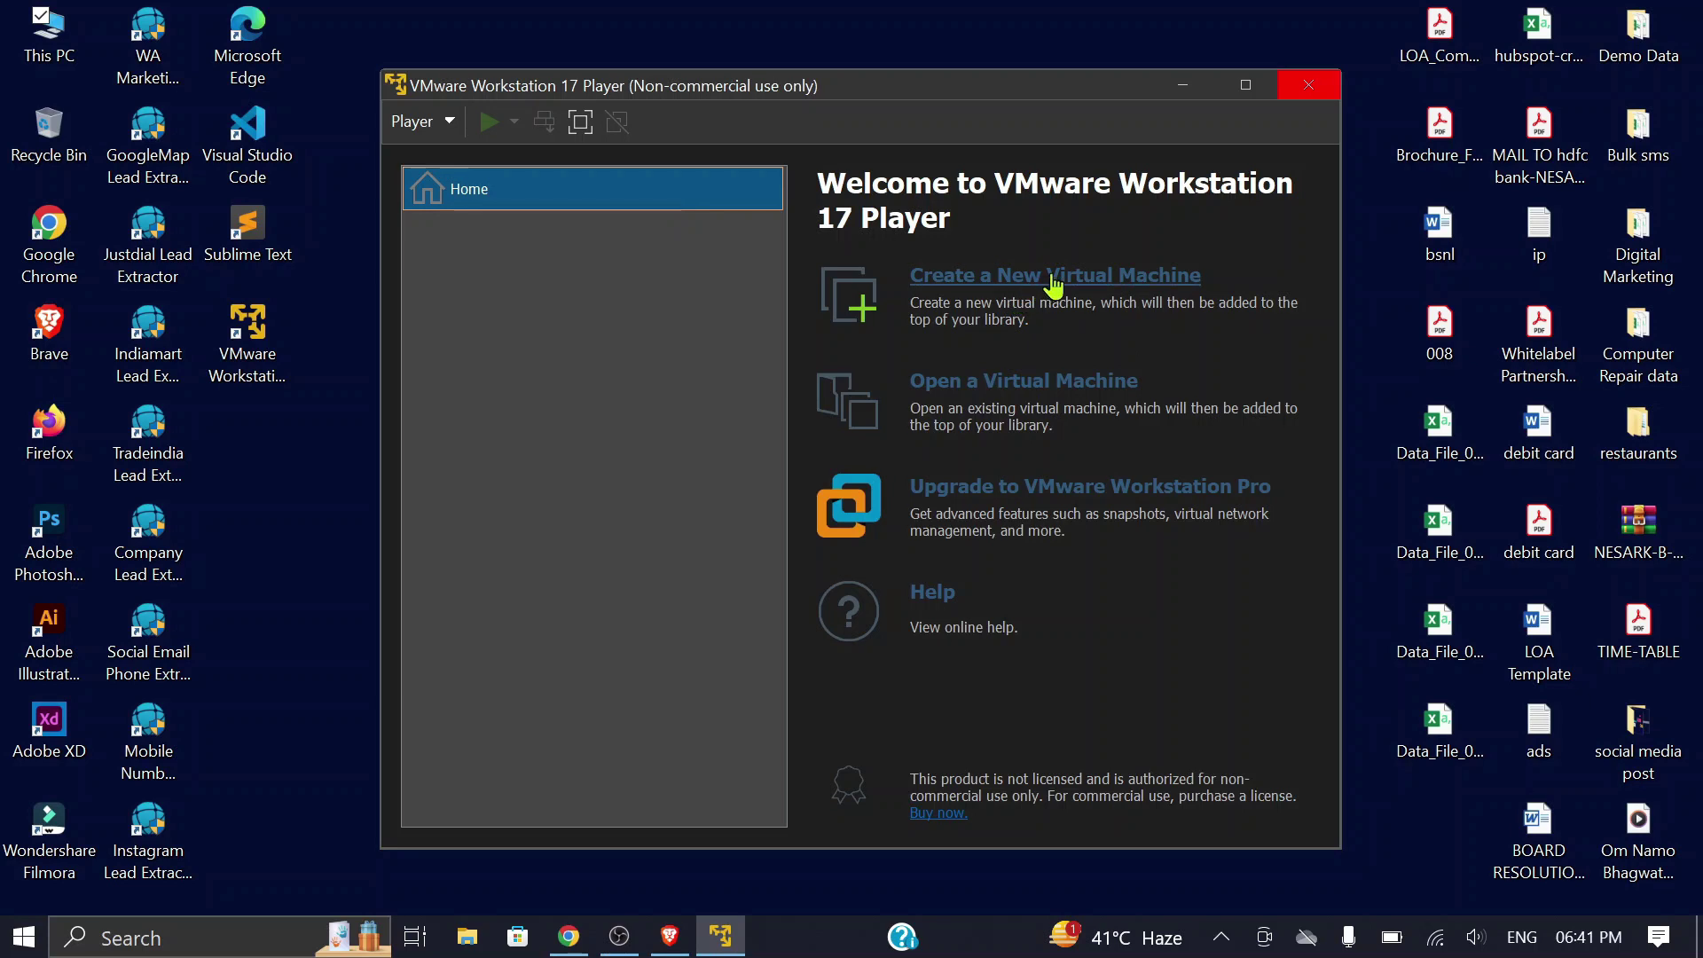
Step: Create a new VM using the ubuntu-22.04.2-desktop-amd64 ISO from D:\ubutu as installer disc image
{"action": "left_click", "coordinate": [1054, 282]}
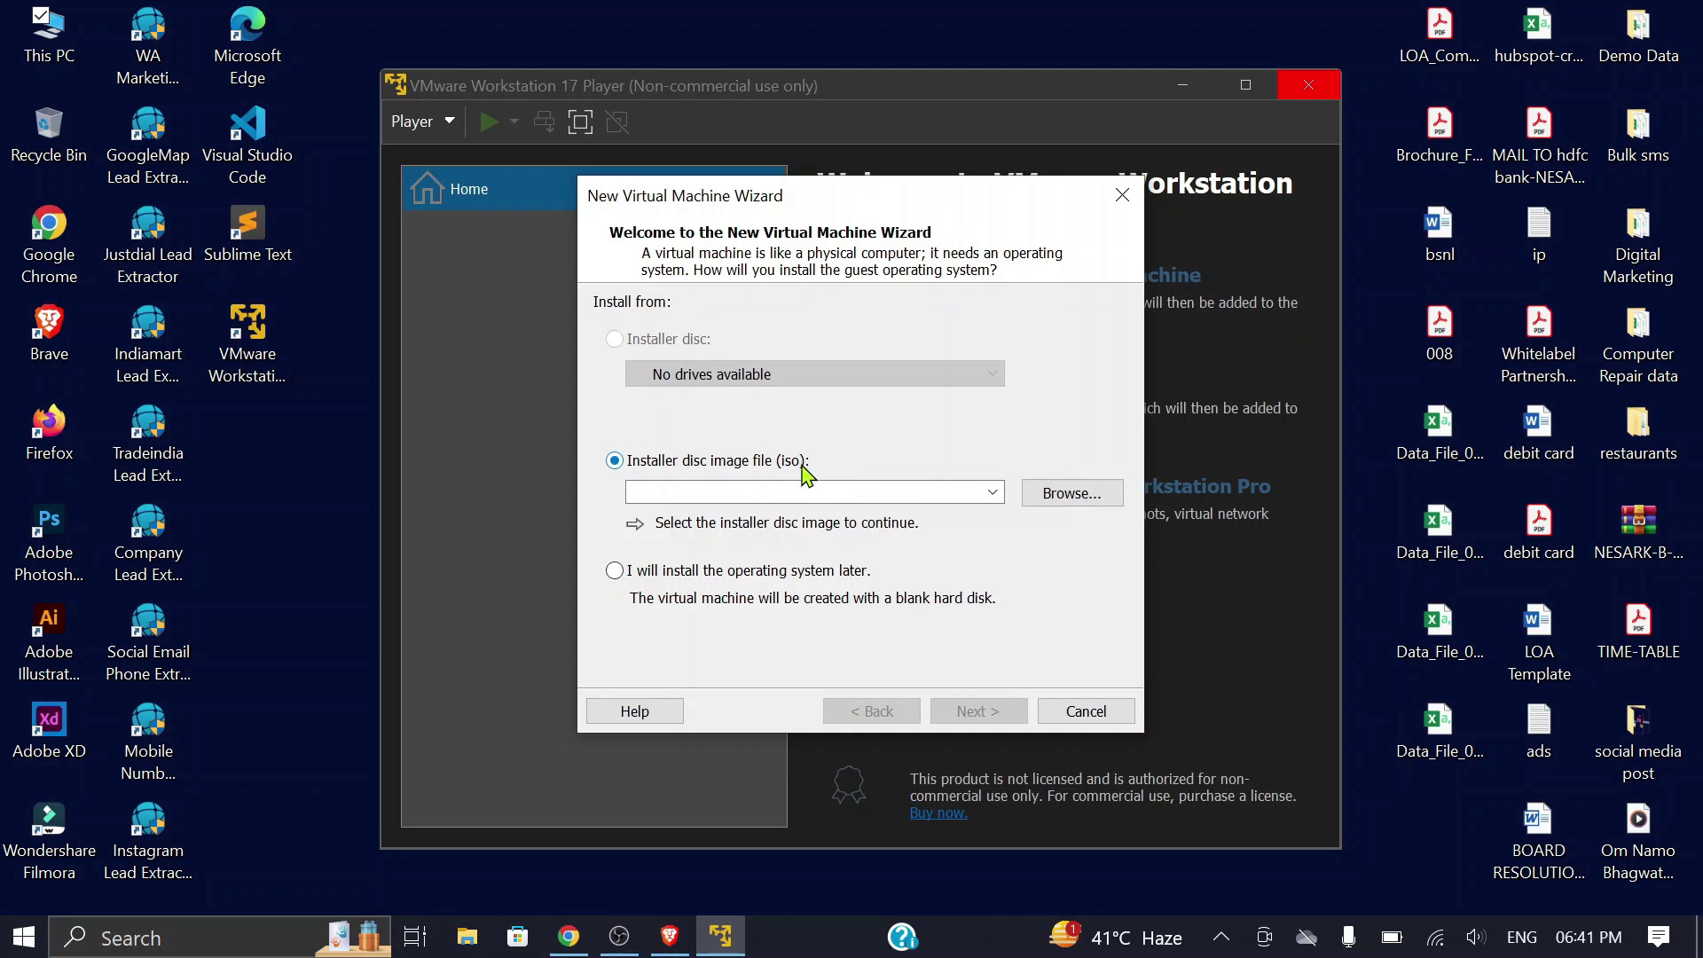
{"action": "left_click", "coordinate": [1067, 502]}
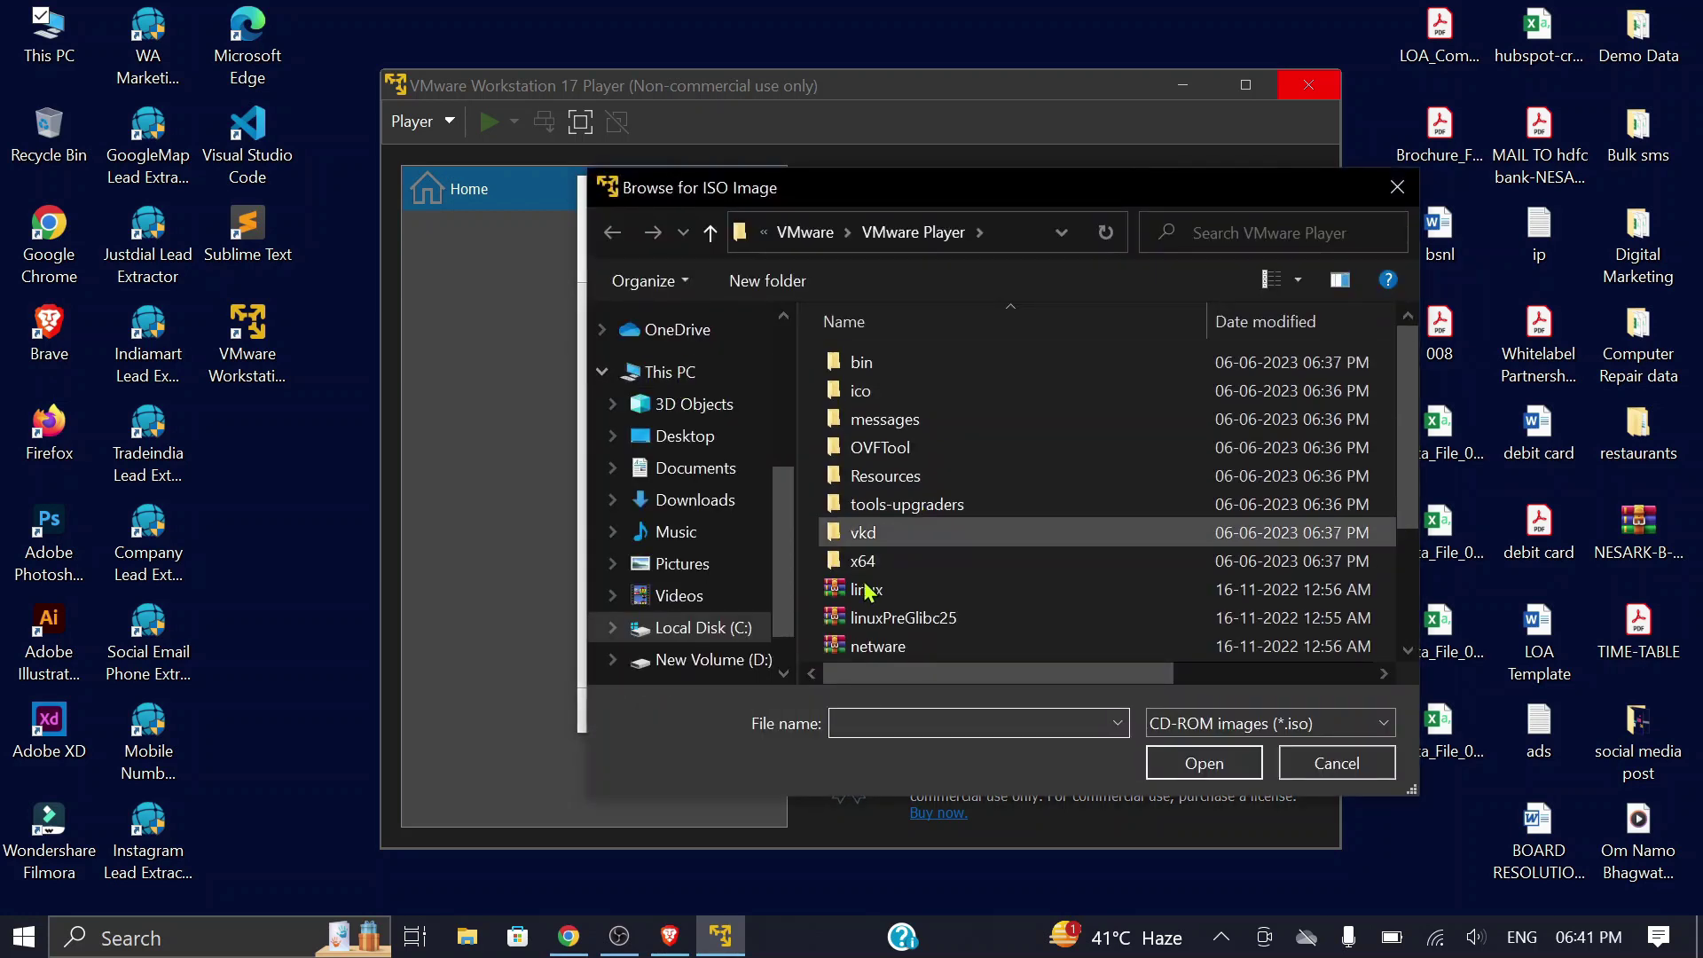
{"action": "left_click", "coordinate": [639, 661]}
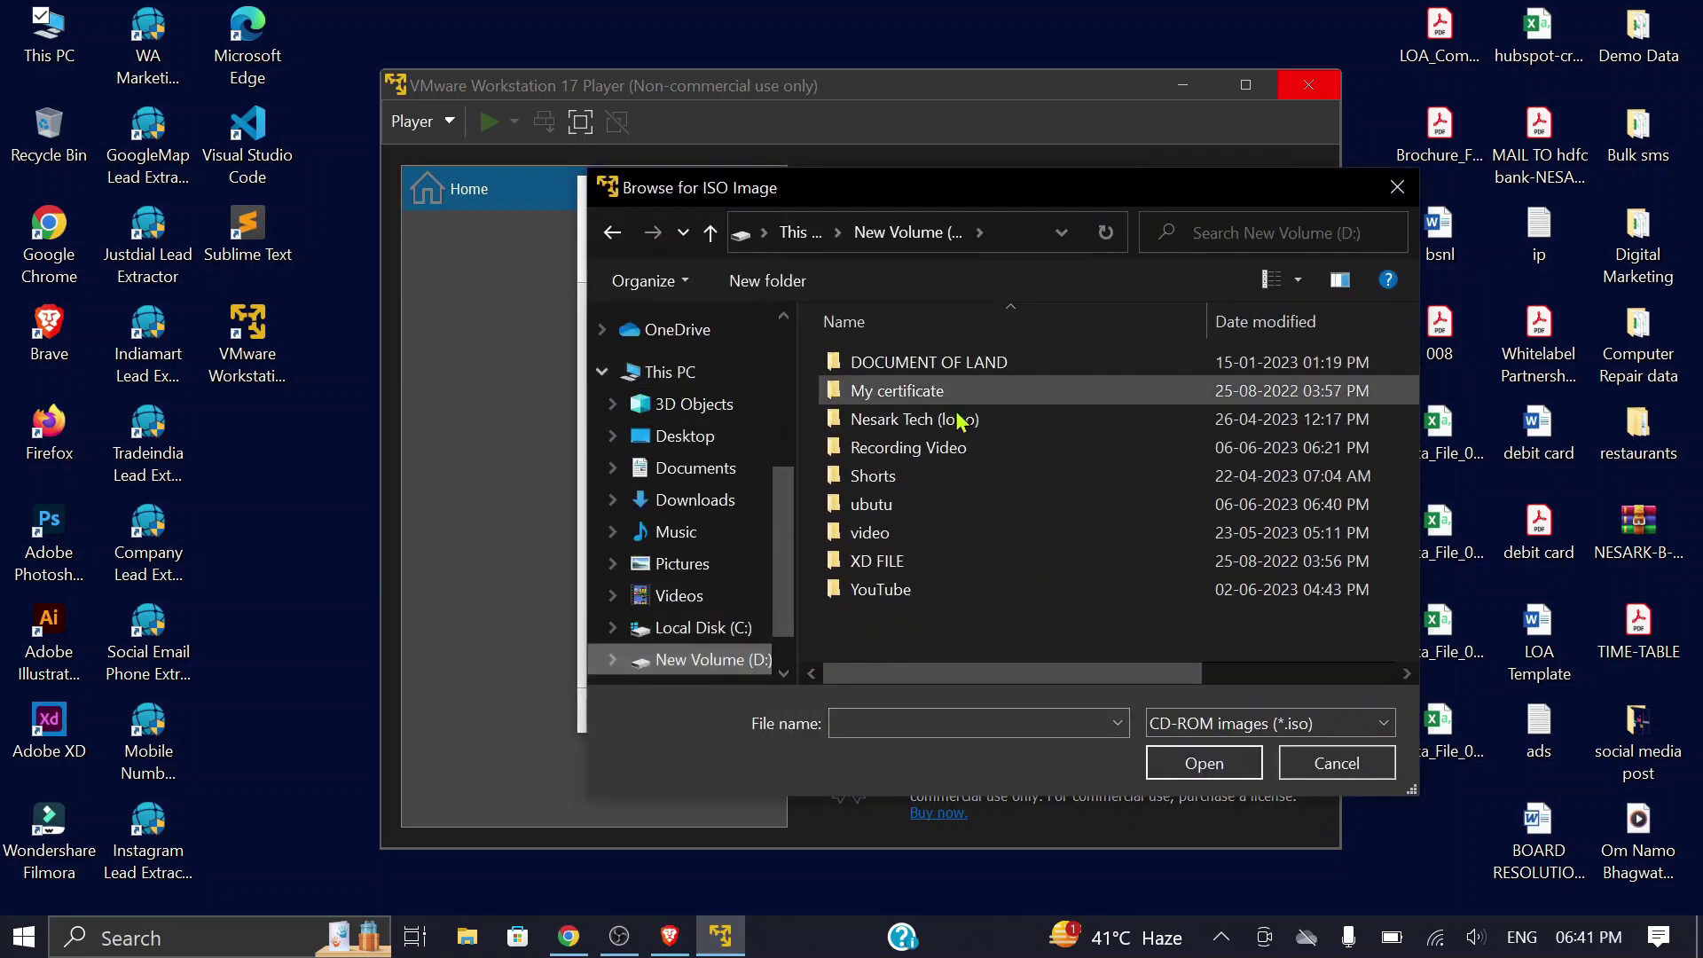
{"action": "left_click", "coordinate": [878, 508]}
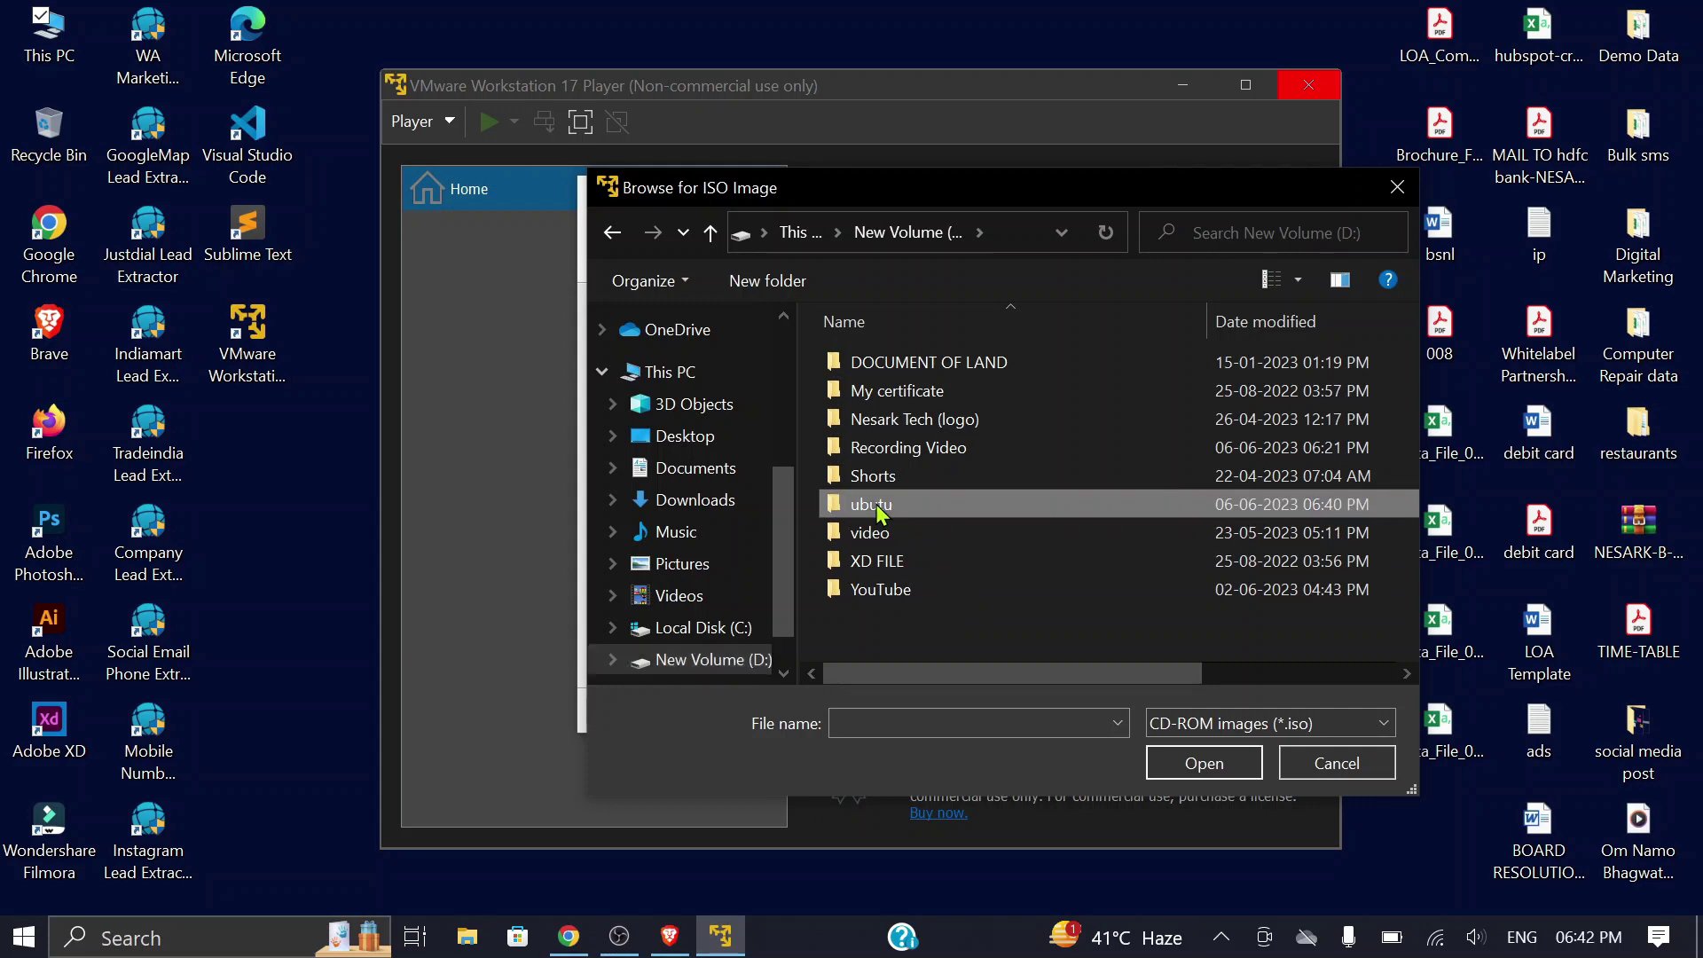
{"action": "double_click", "coordinate": [878, 507]}
{"action": "left_click", "coordinate": [916, 373]}
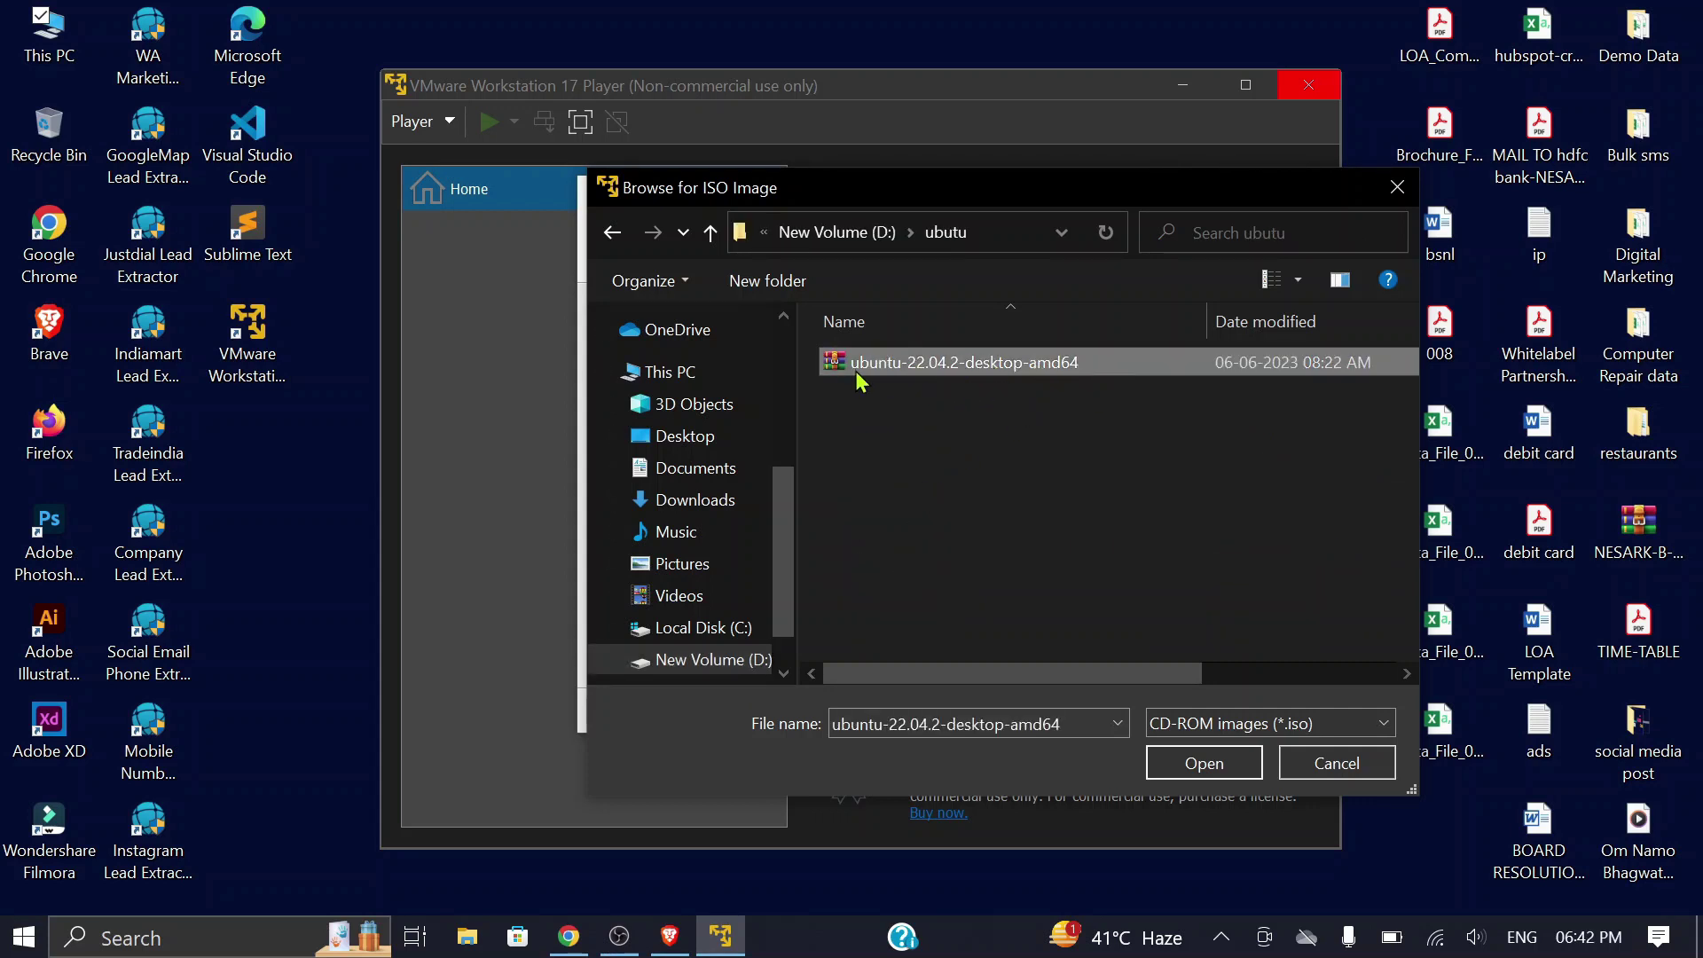
{"action": "left_click", "coordinate": [1204, 763]}
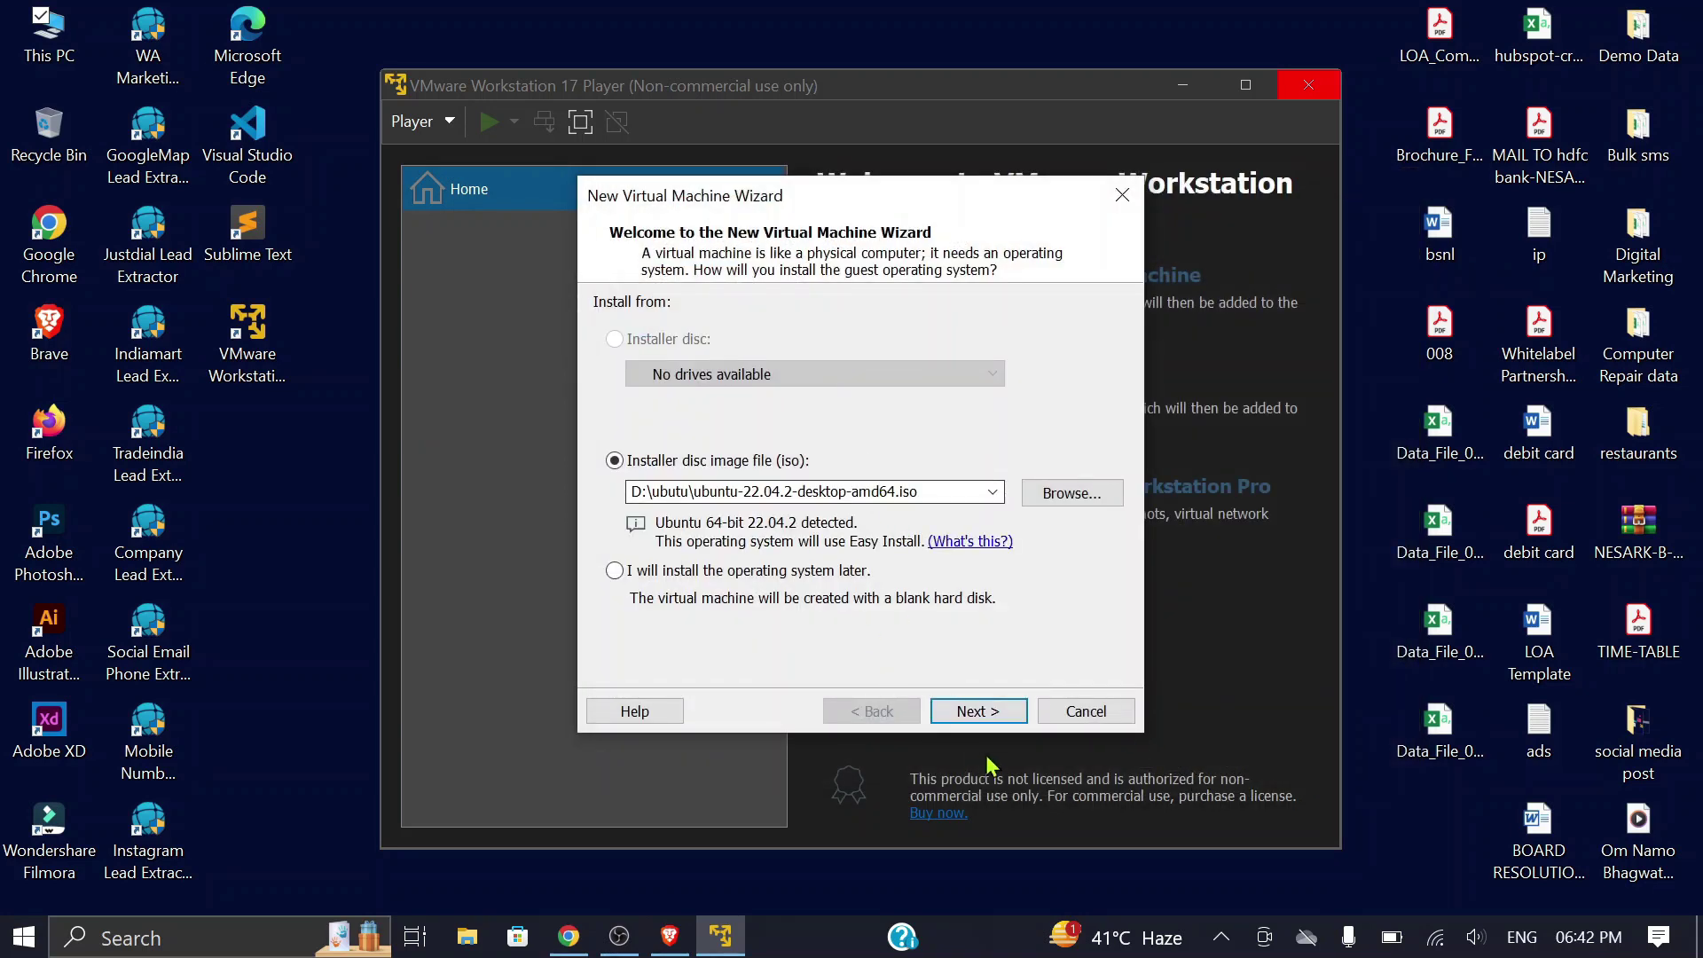
{"action": "left_click", "coordinate": [1005, 712]}
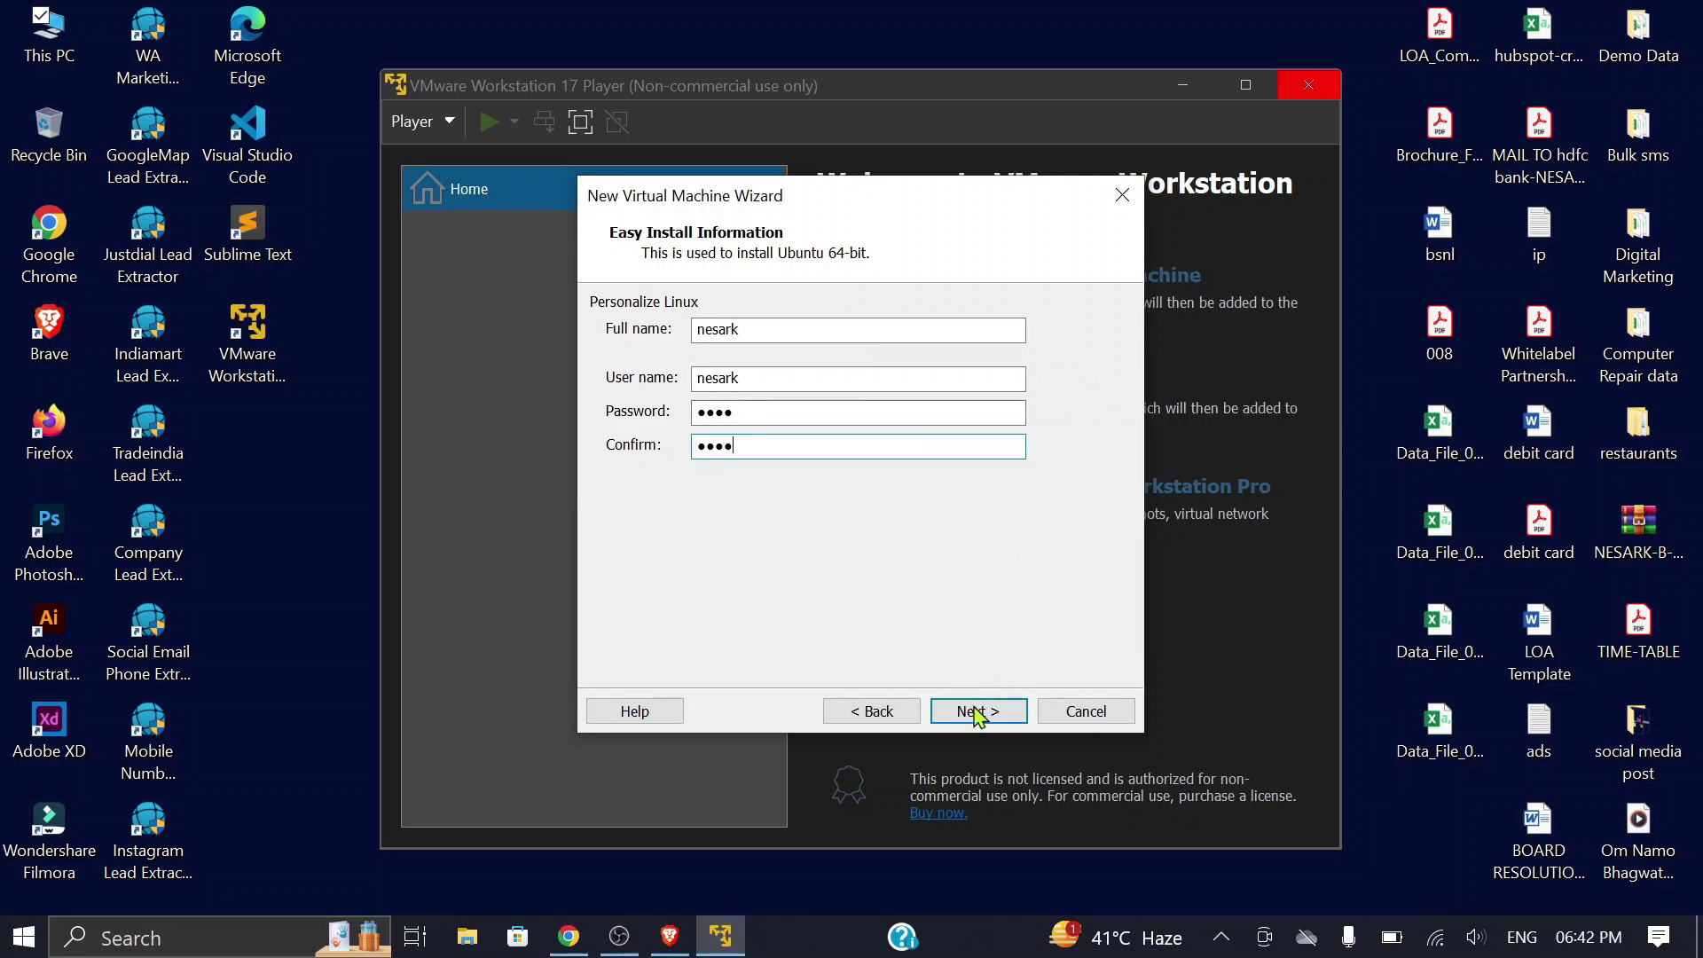
Step: Accept the Linux account details, keep the name Ubuntu 64-bit, and store the VM in D:\ubutu
{"action": "left_click", "coordinate": [977, 711]}
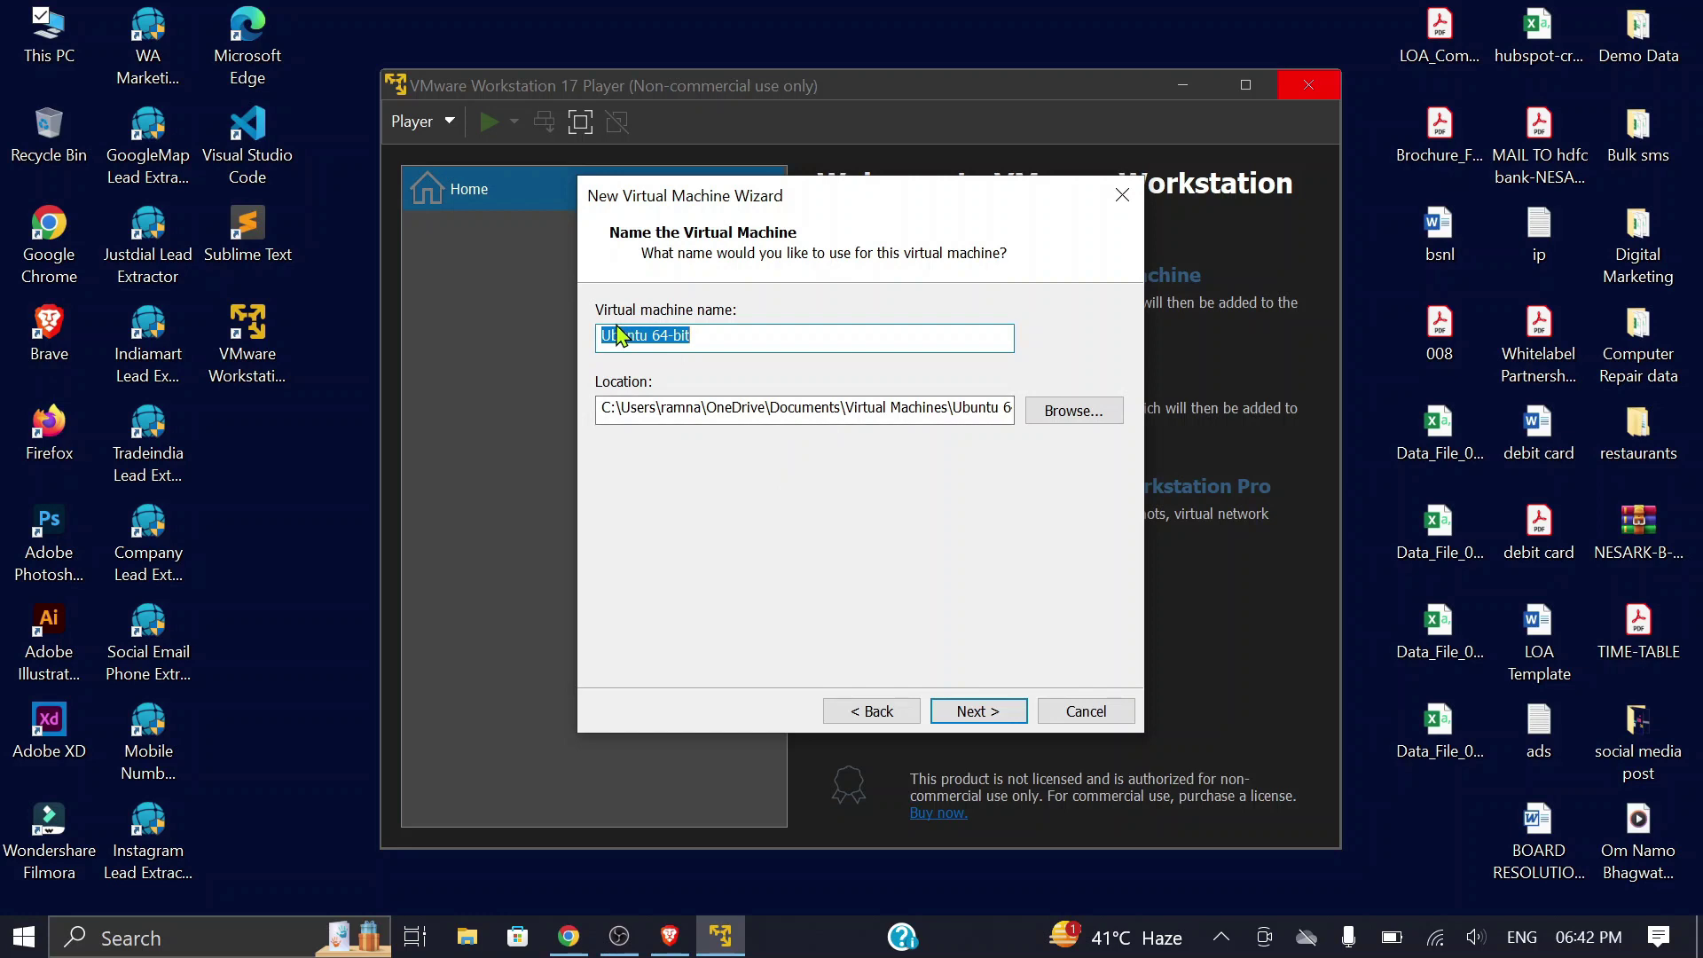
{"action": "left_click", "coordinate": [717, 342]}
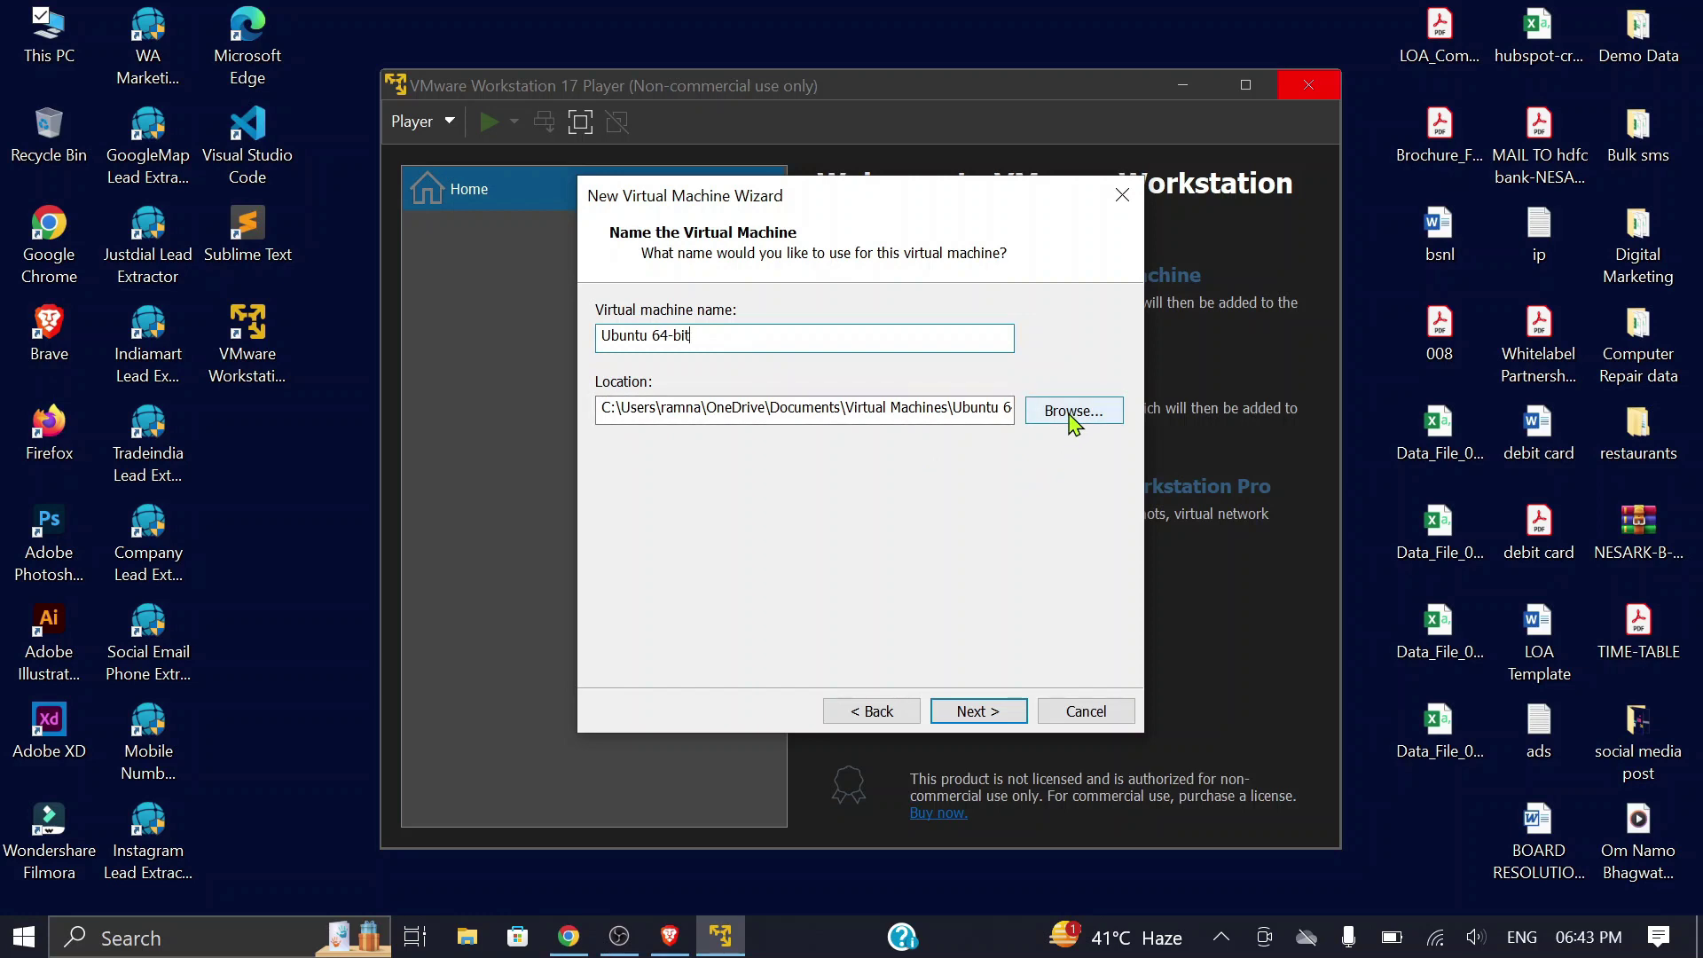
{"action": "left_click", "coordinate": [1074, 417]}
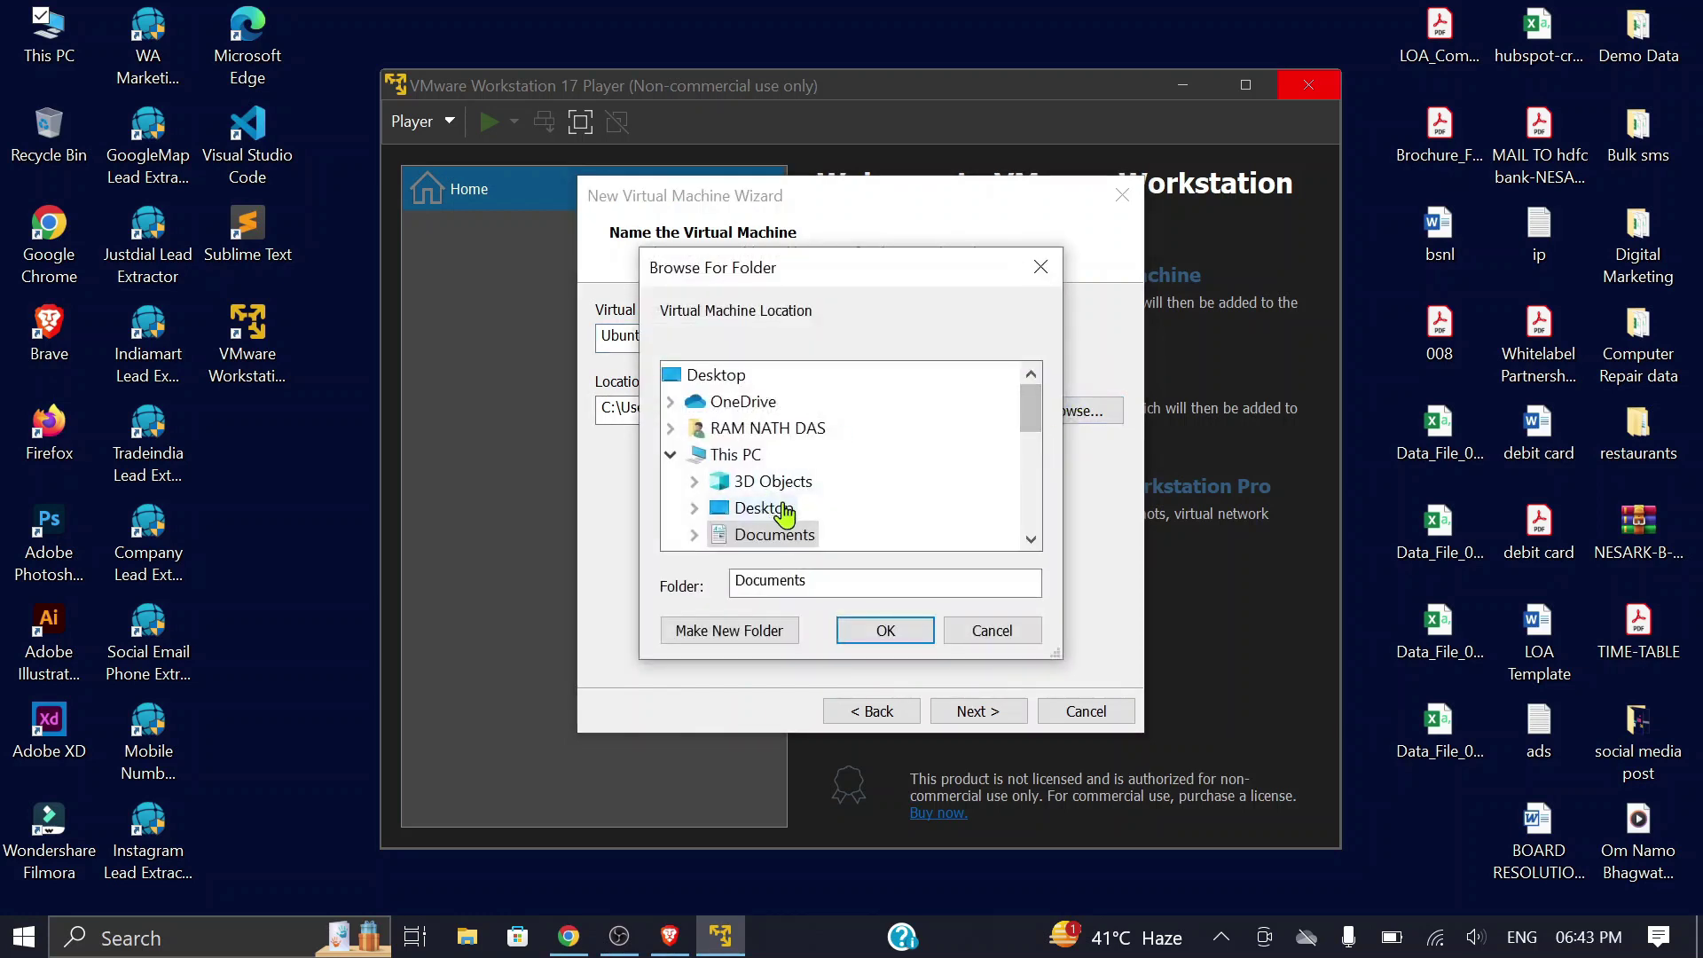
{"action": "left_click_drag", "start_coordinate": [1030, 421], "coordinate": [1026, 456]}
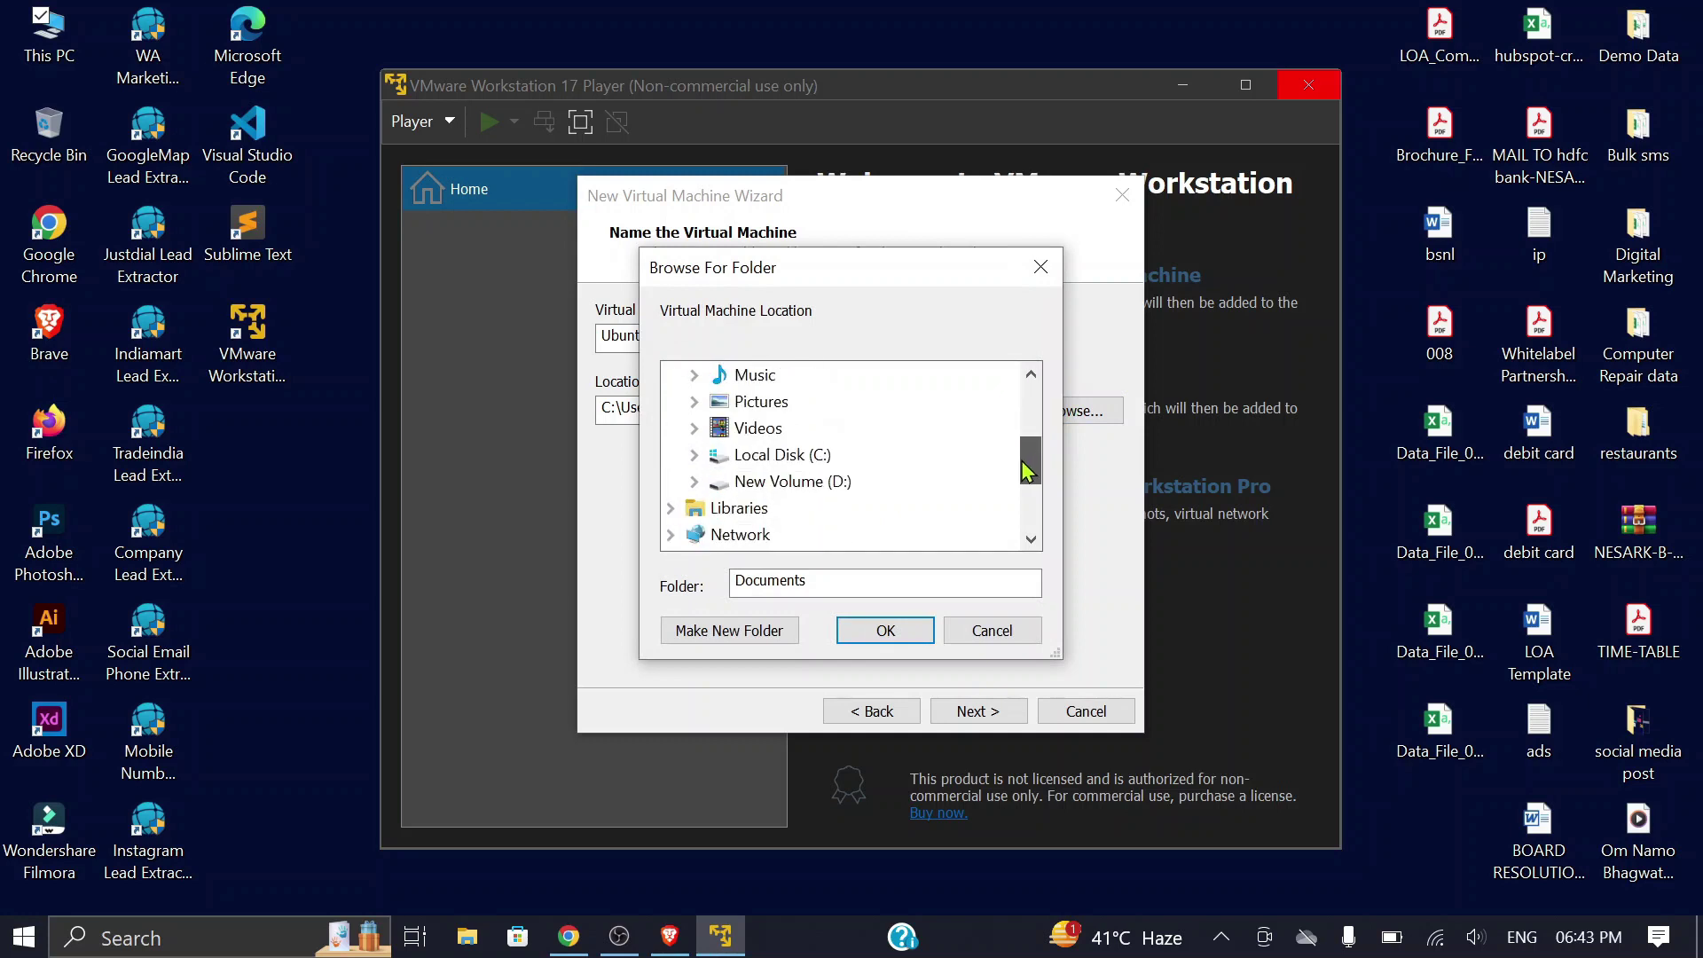
{"action": "double_click", "coordinate": [792, 482]}
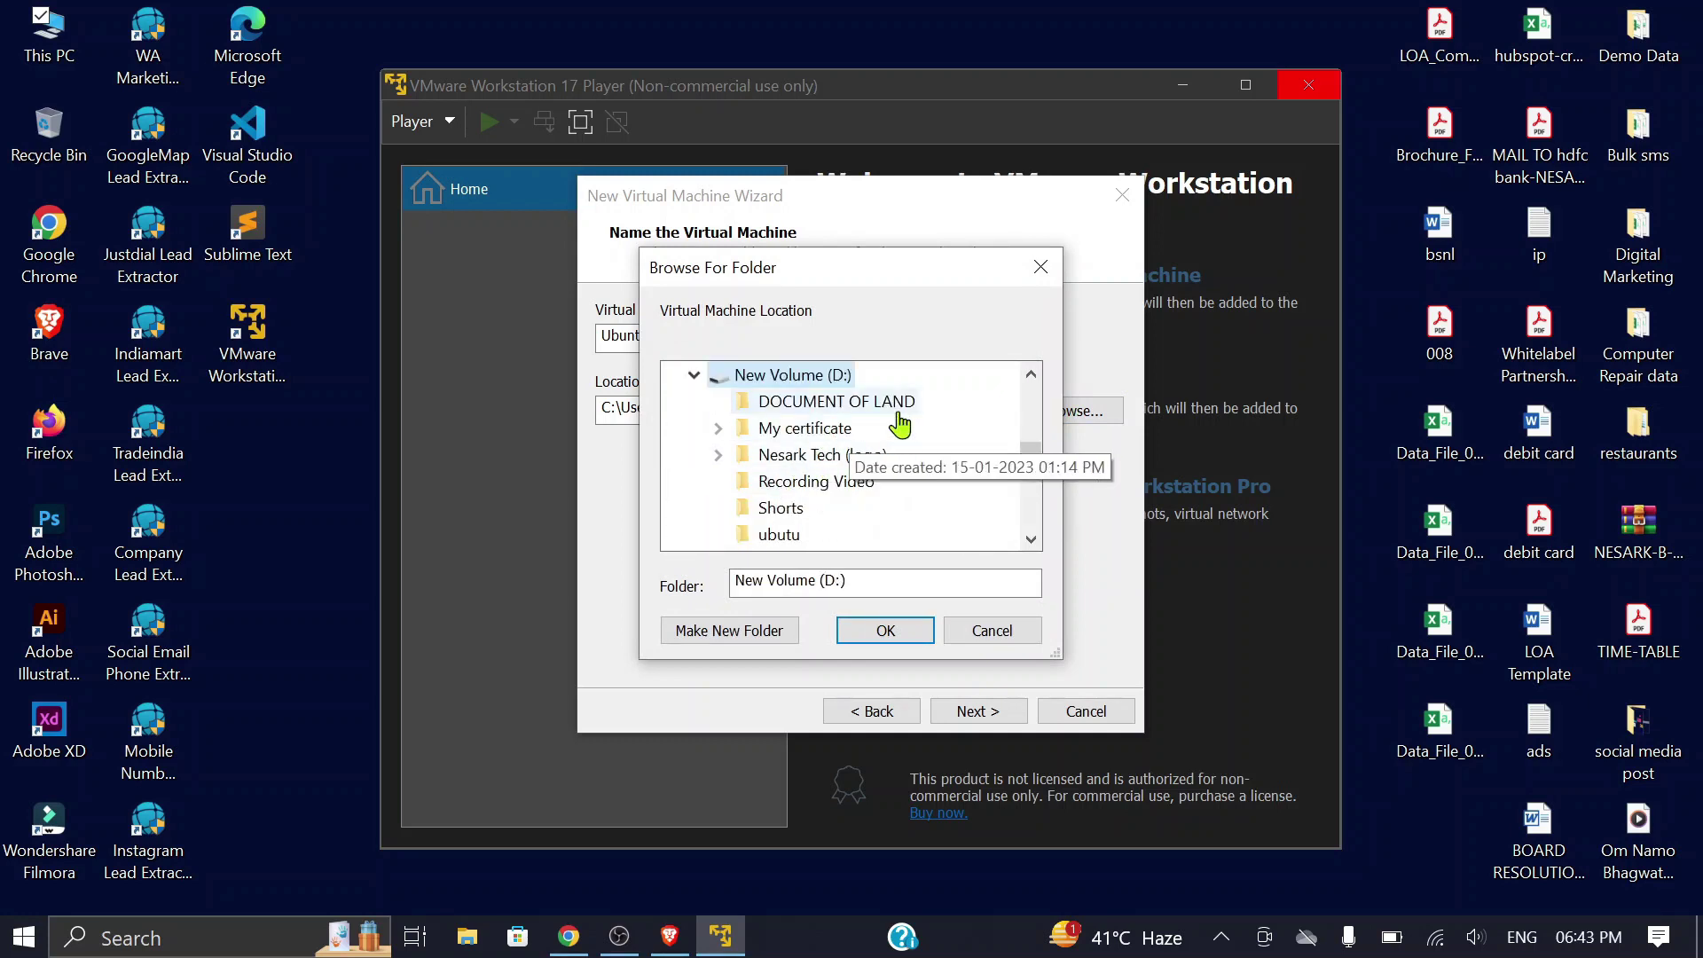
{"action": "left_click", "coordinate": [790, 535]}
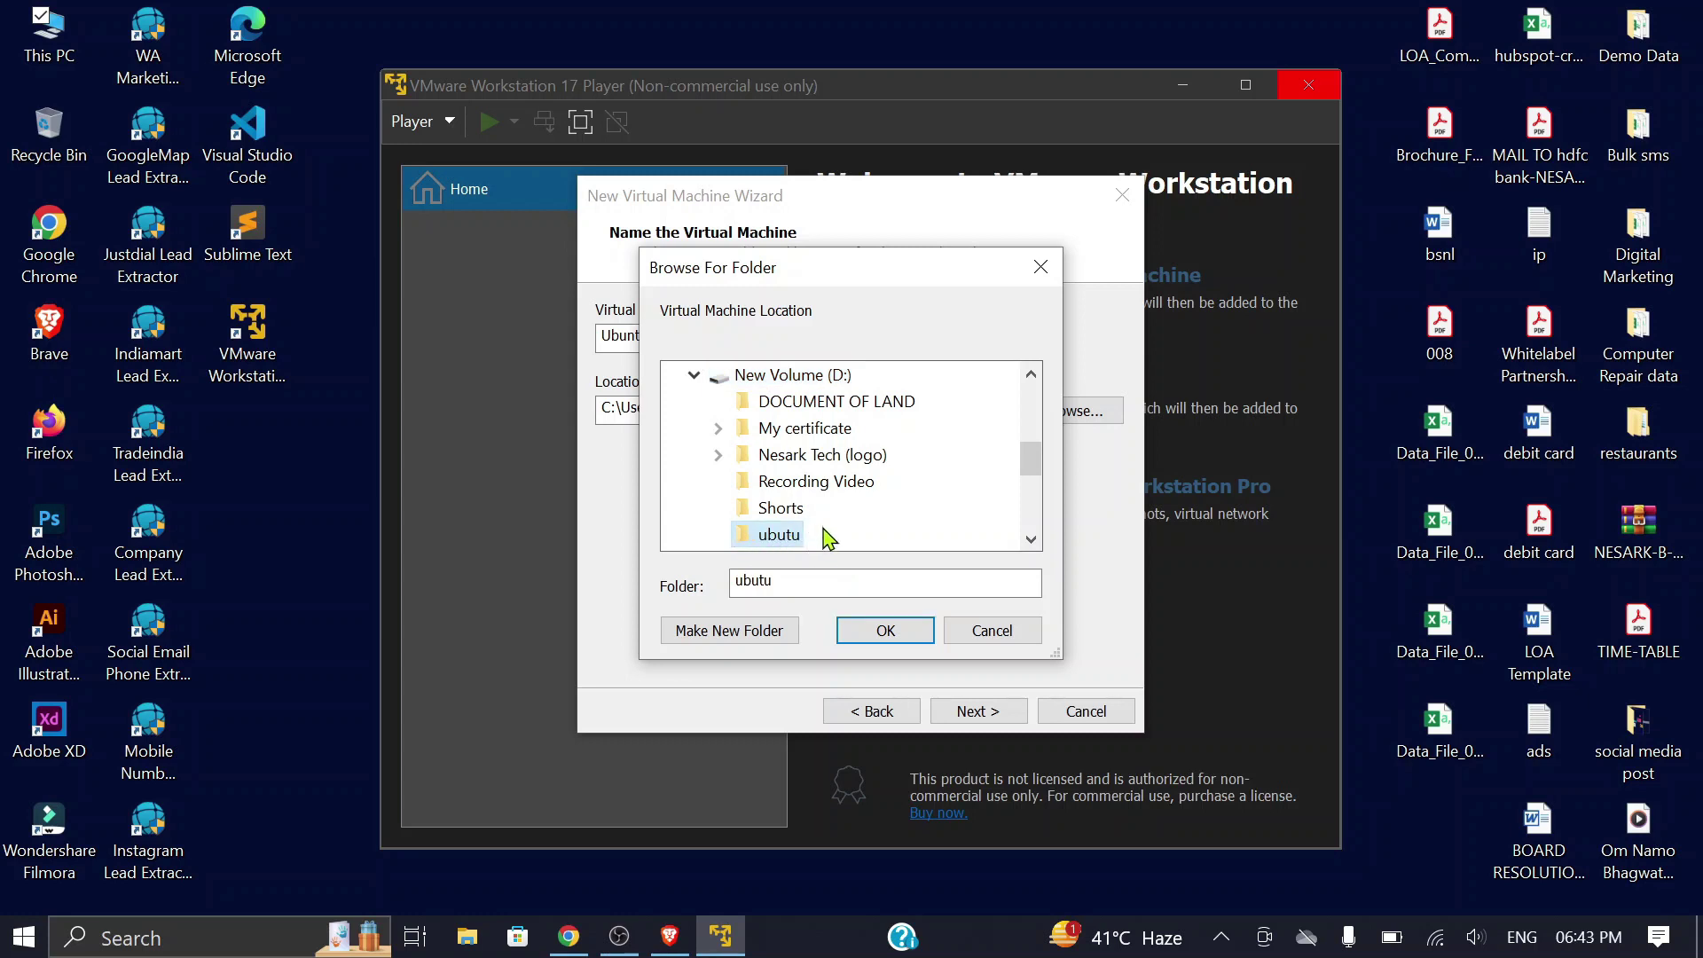
{"action": "left_click", "coordinate": [887, 632]}
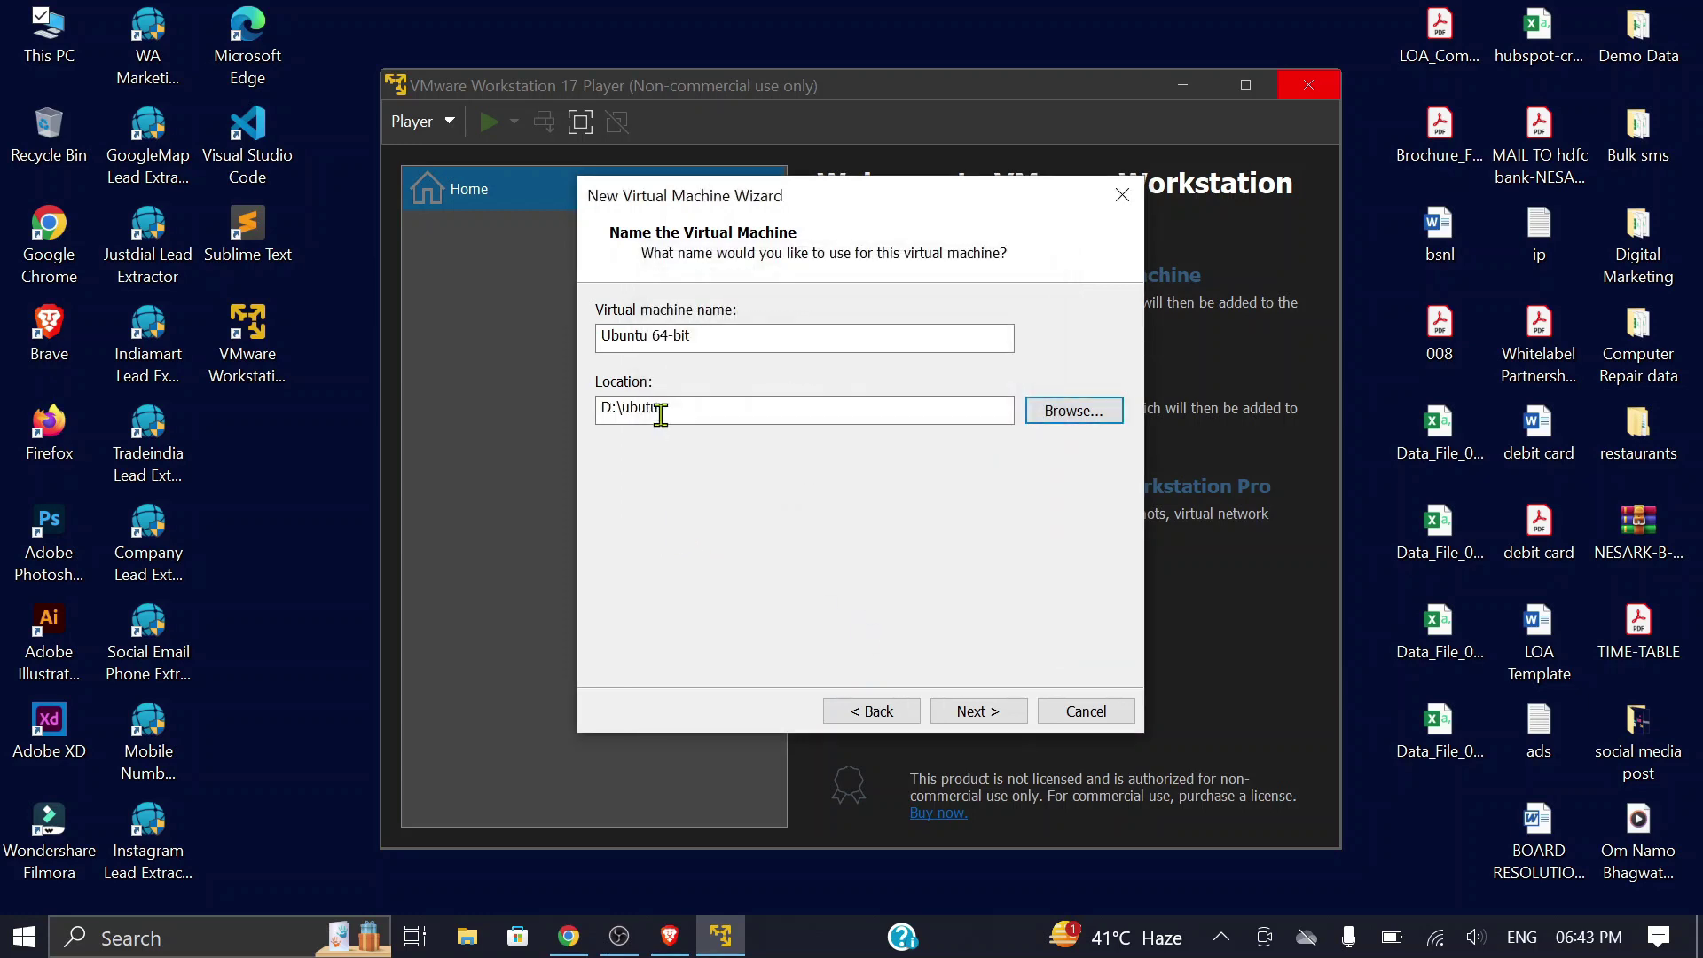
Step: Accept the VM name and location and an 80 GB maximum disk size
{"action": "left_click", "coordinate": [978, 711]}
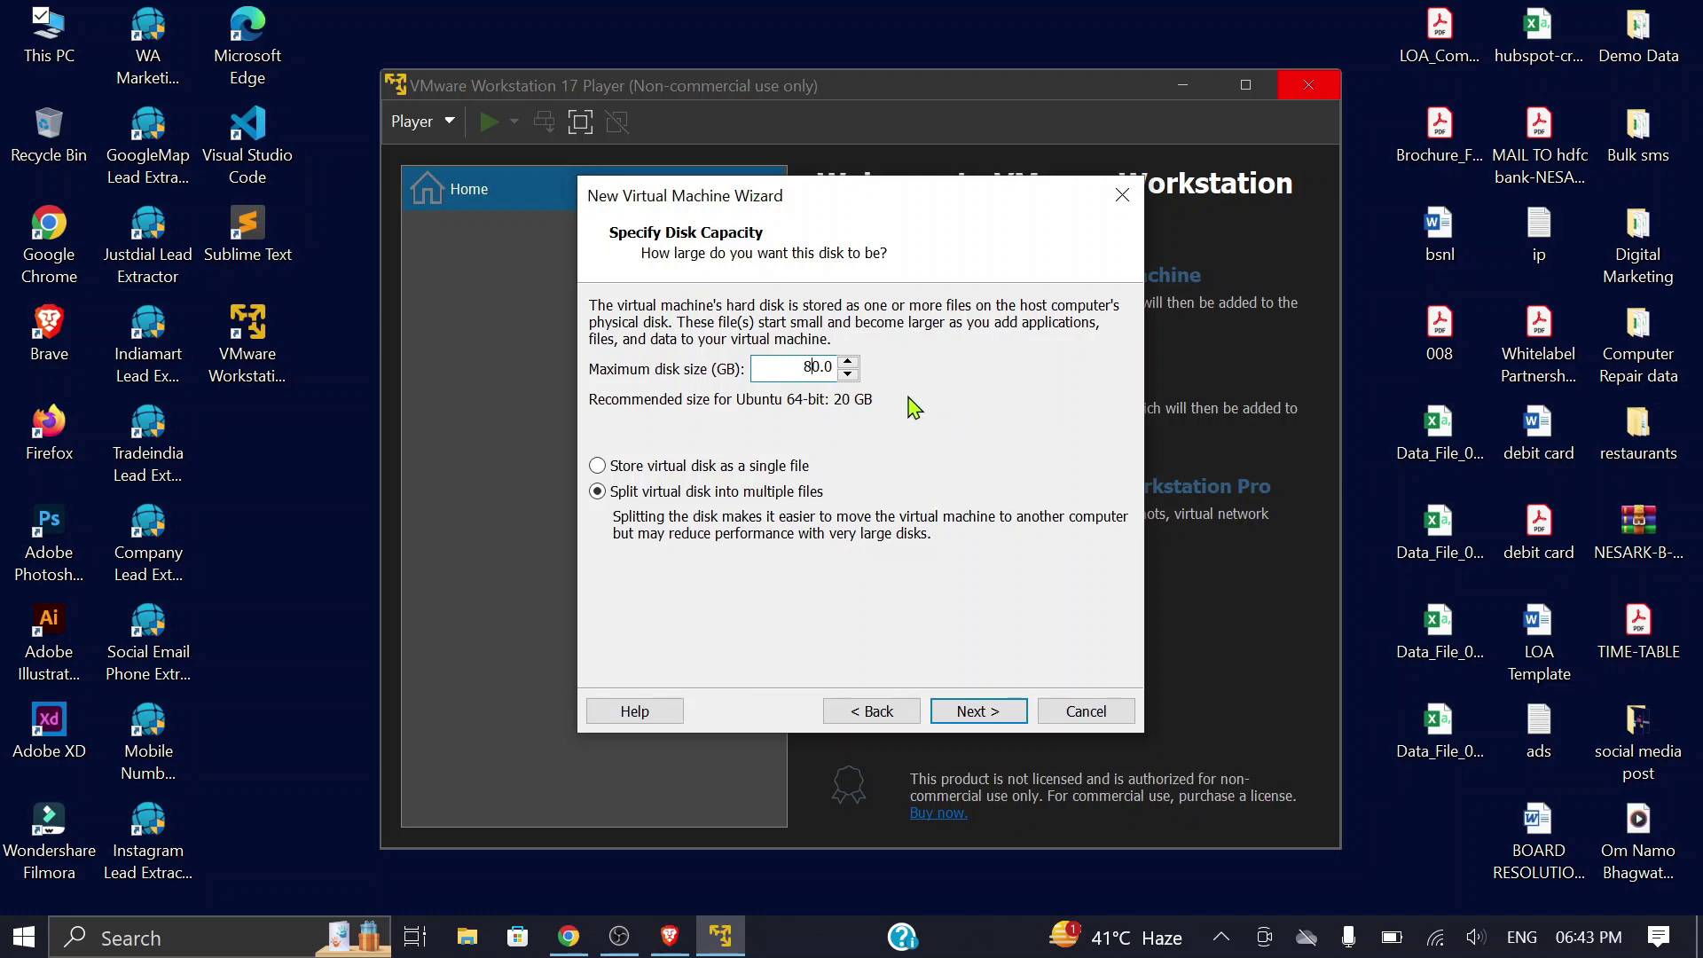
{"action": "left_click", "coordinate": [972, 726]}
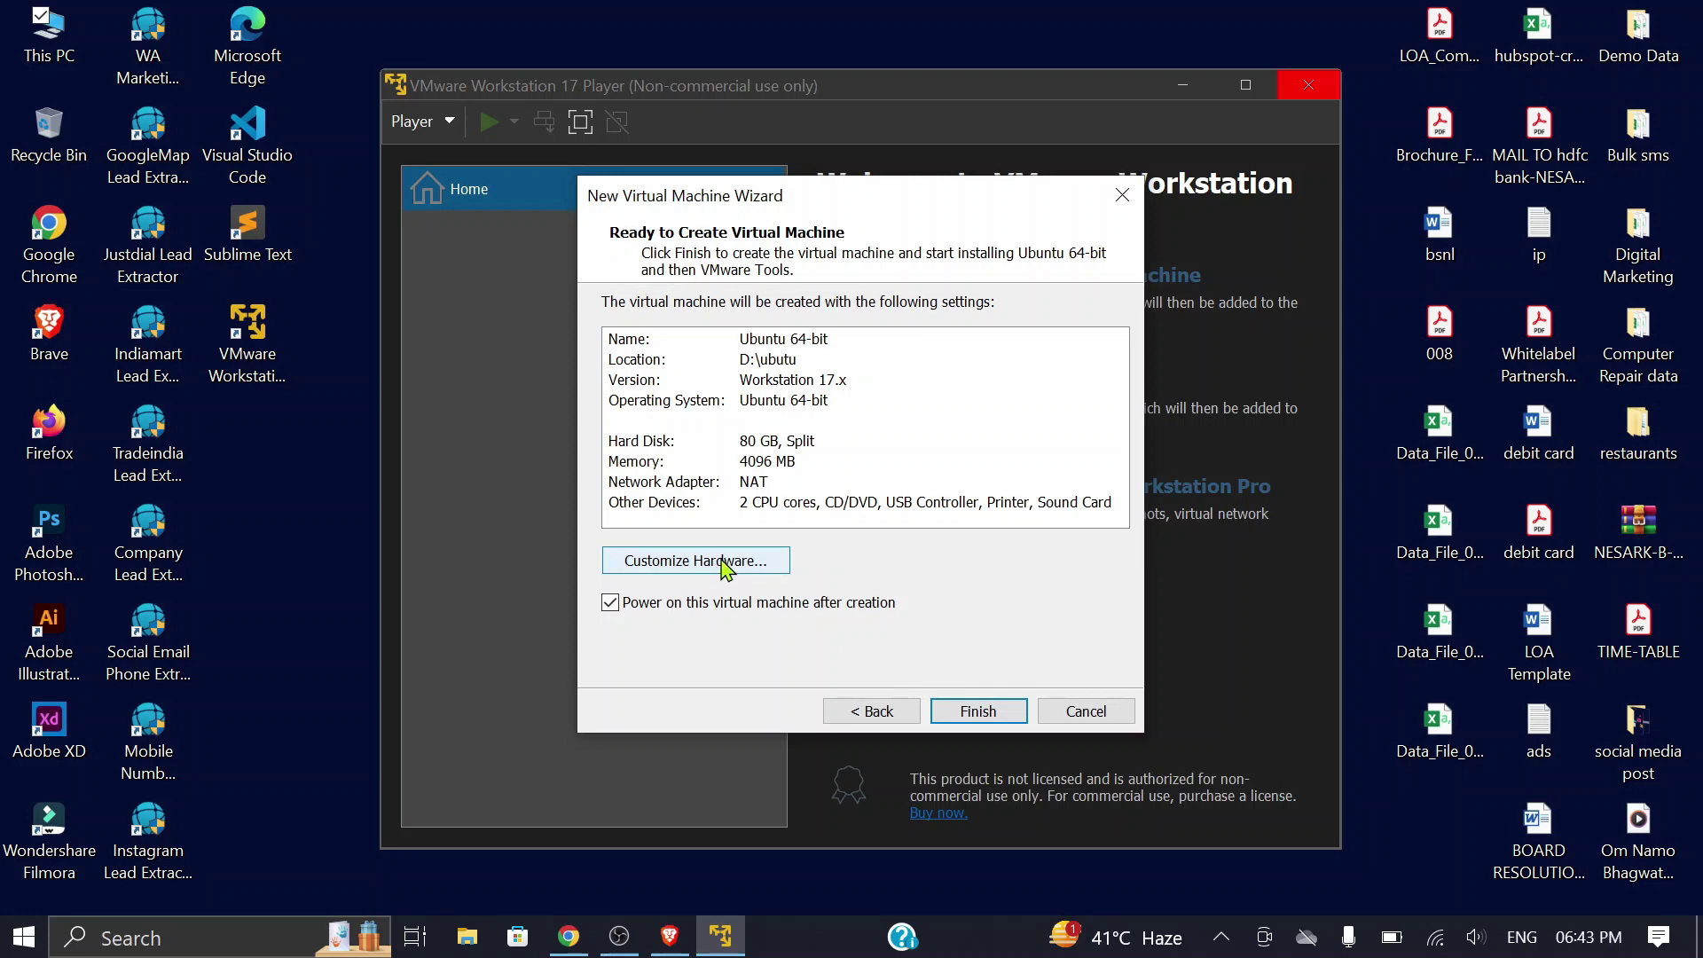
{"action": "left_click", "coordinate": [723, 563]}
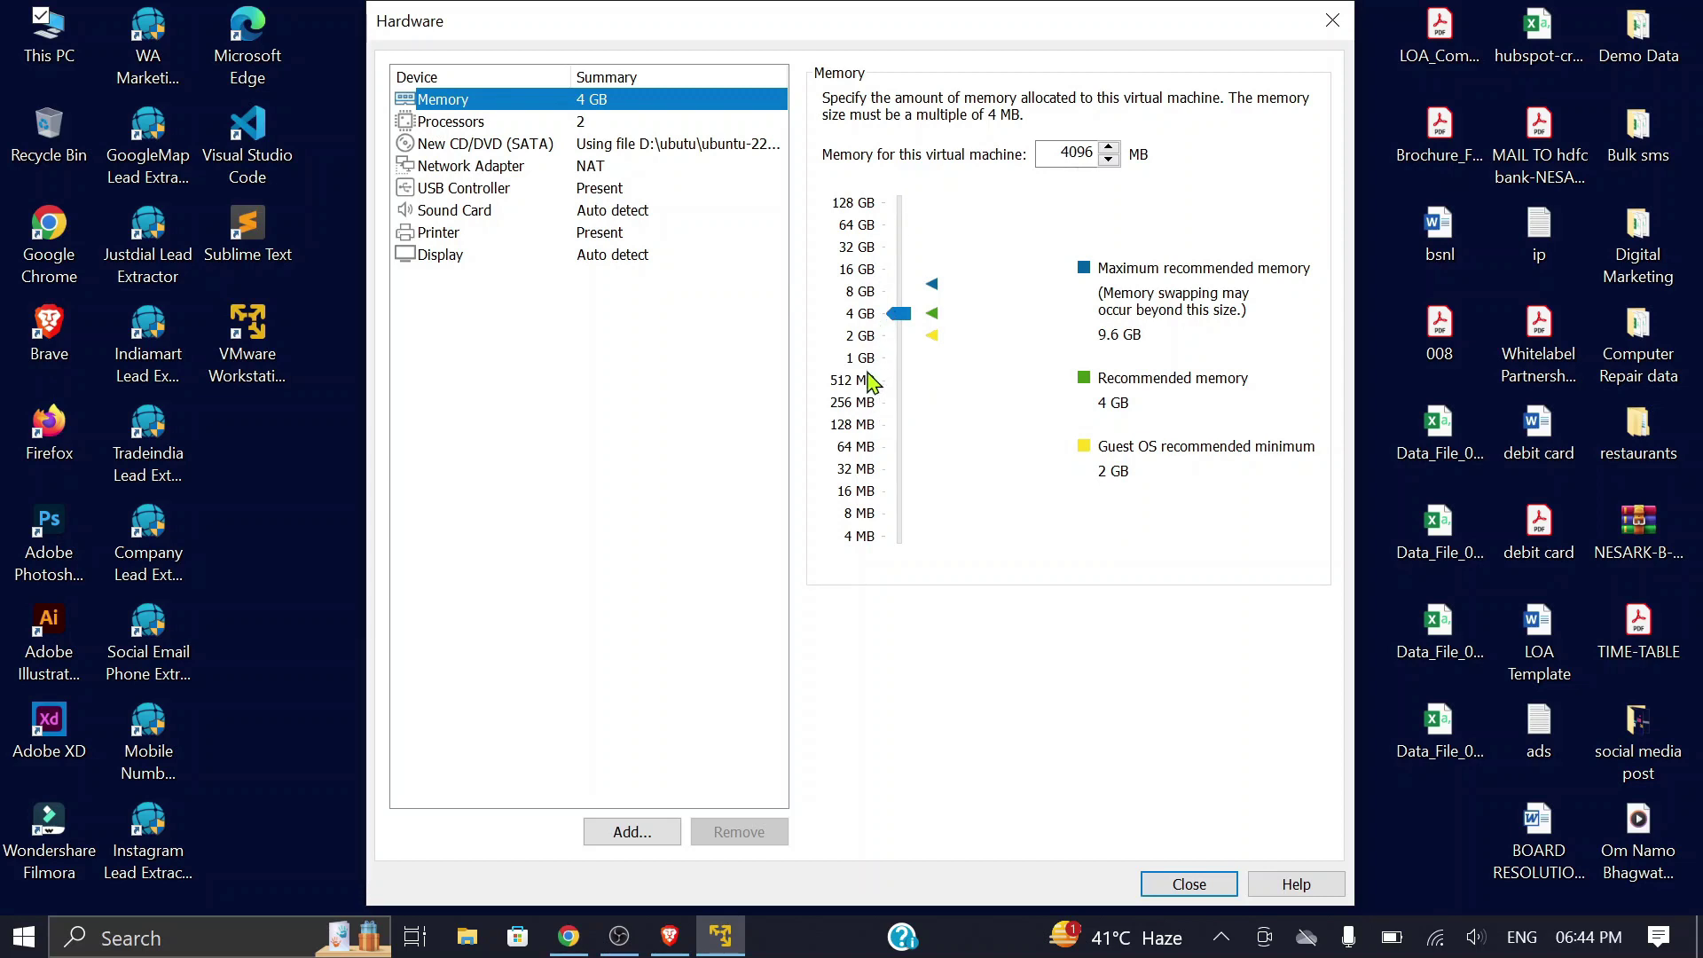
Step: In the hardware settings, keep 2 processors and turn off Accelerate 3D graphics
{"action": "key", "text": "Down"}
{"action": "left_click", "coordinate": [1102, 101]}
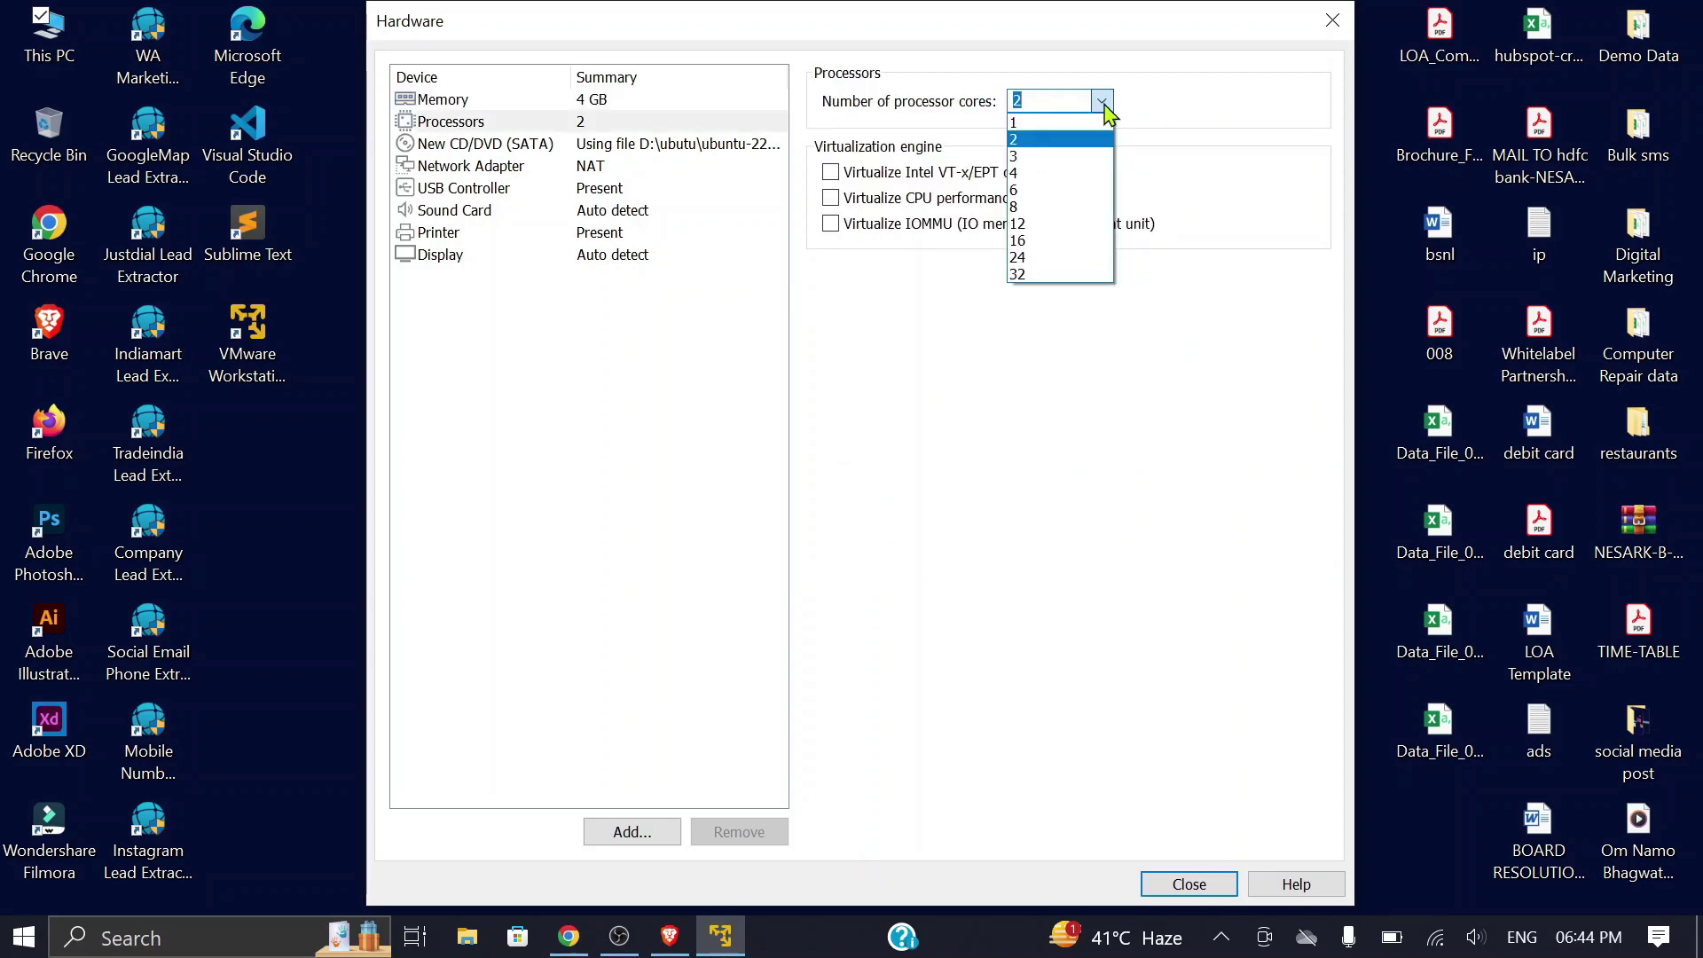
{"action": "left_click", "coordinate": [1103, 101]}
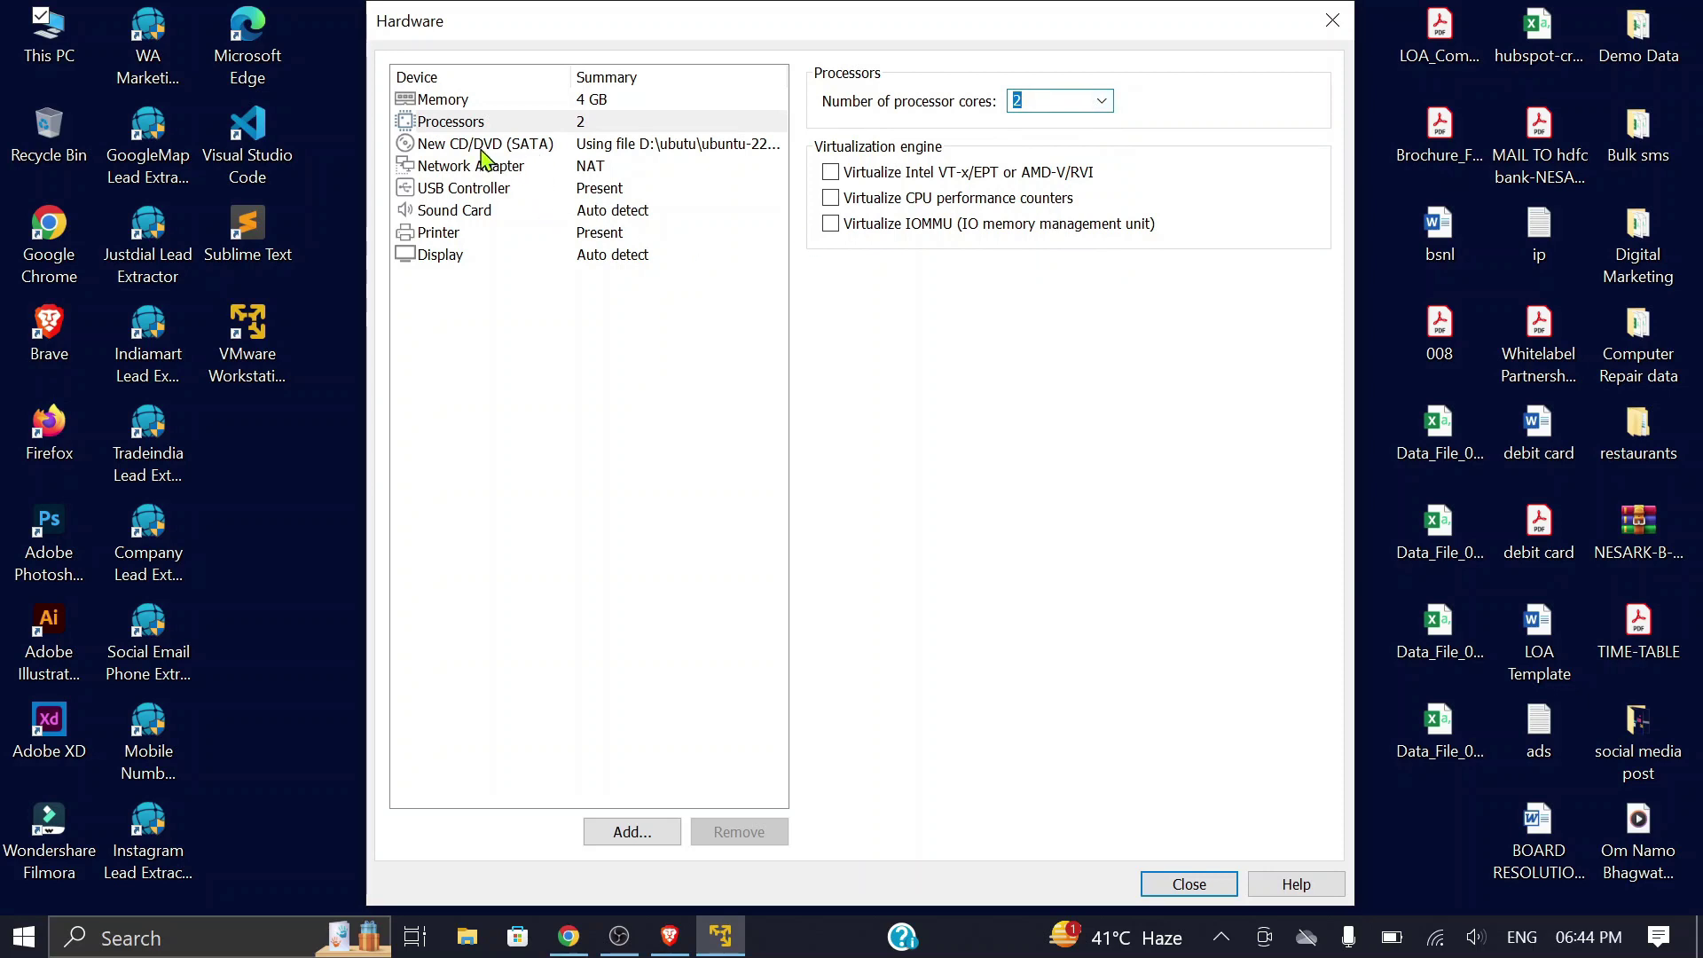
{"action": "left_click", "coordinate": [486, 255]}
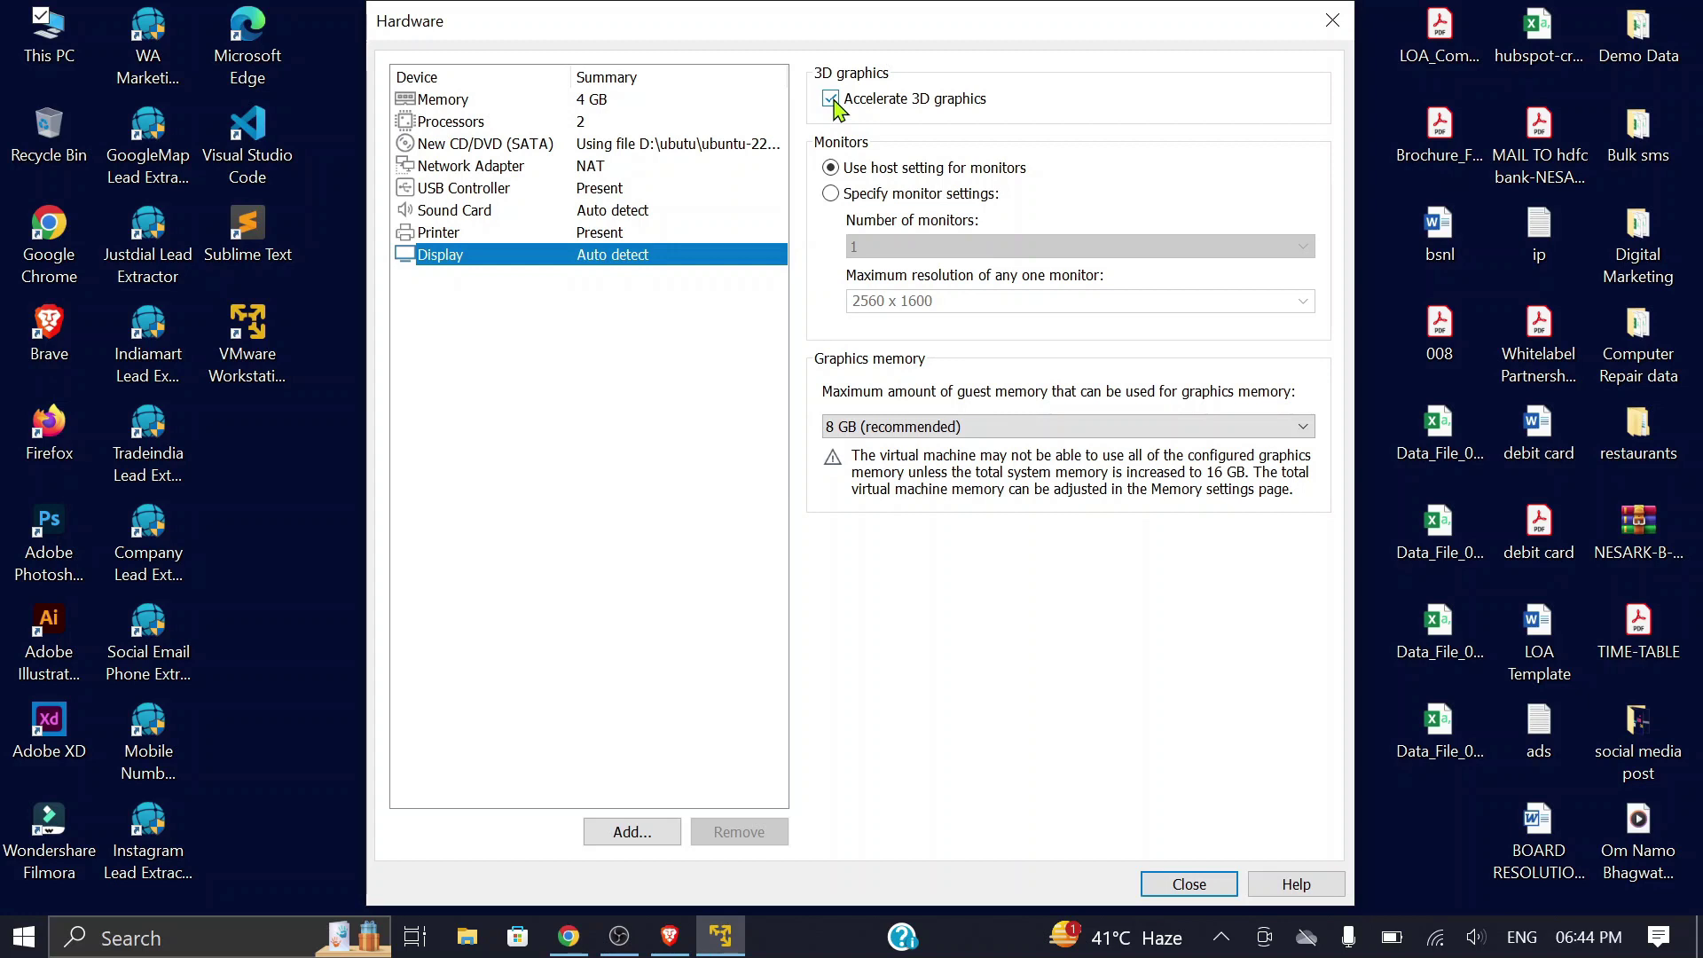
{"action": "left_click", "coordinate": [831, 100]}
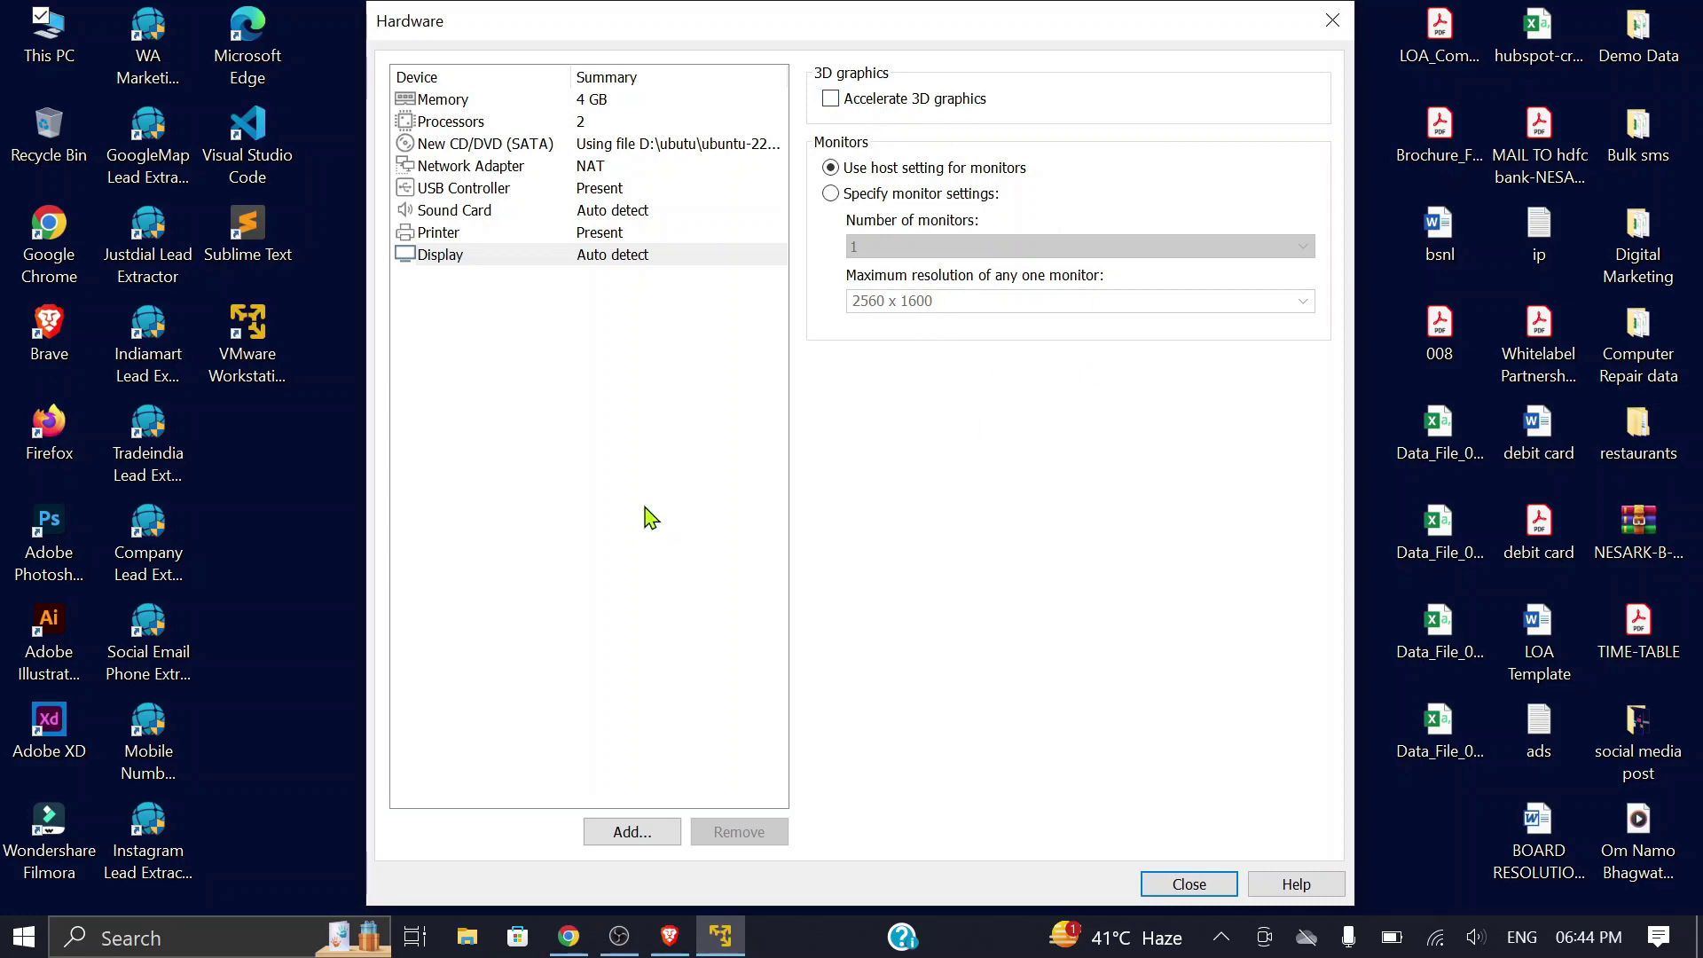
{"action": "left_click", "coordinate": [1181, 898]}
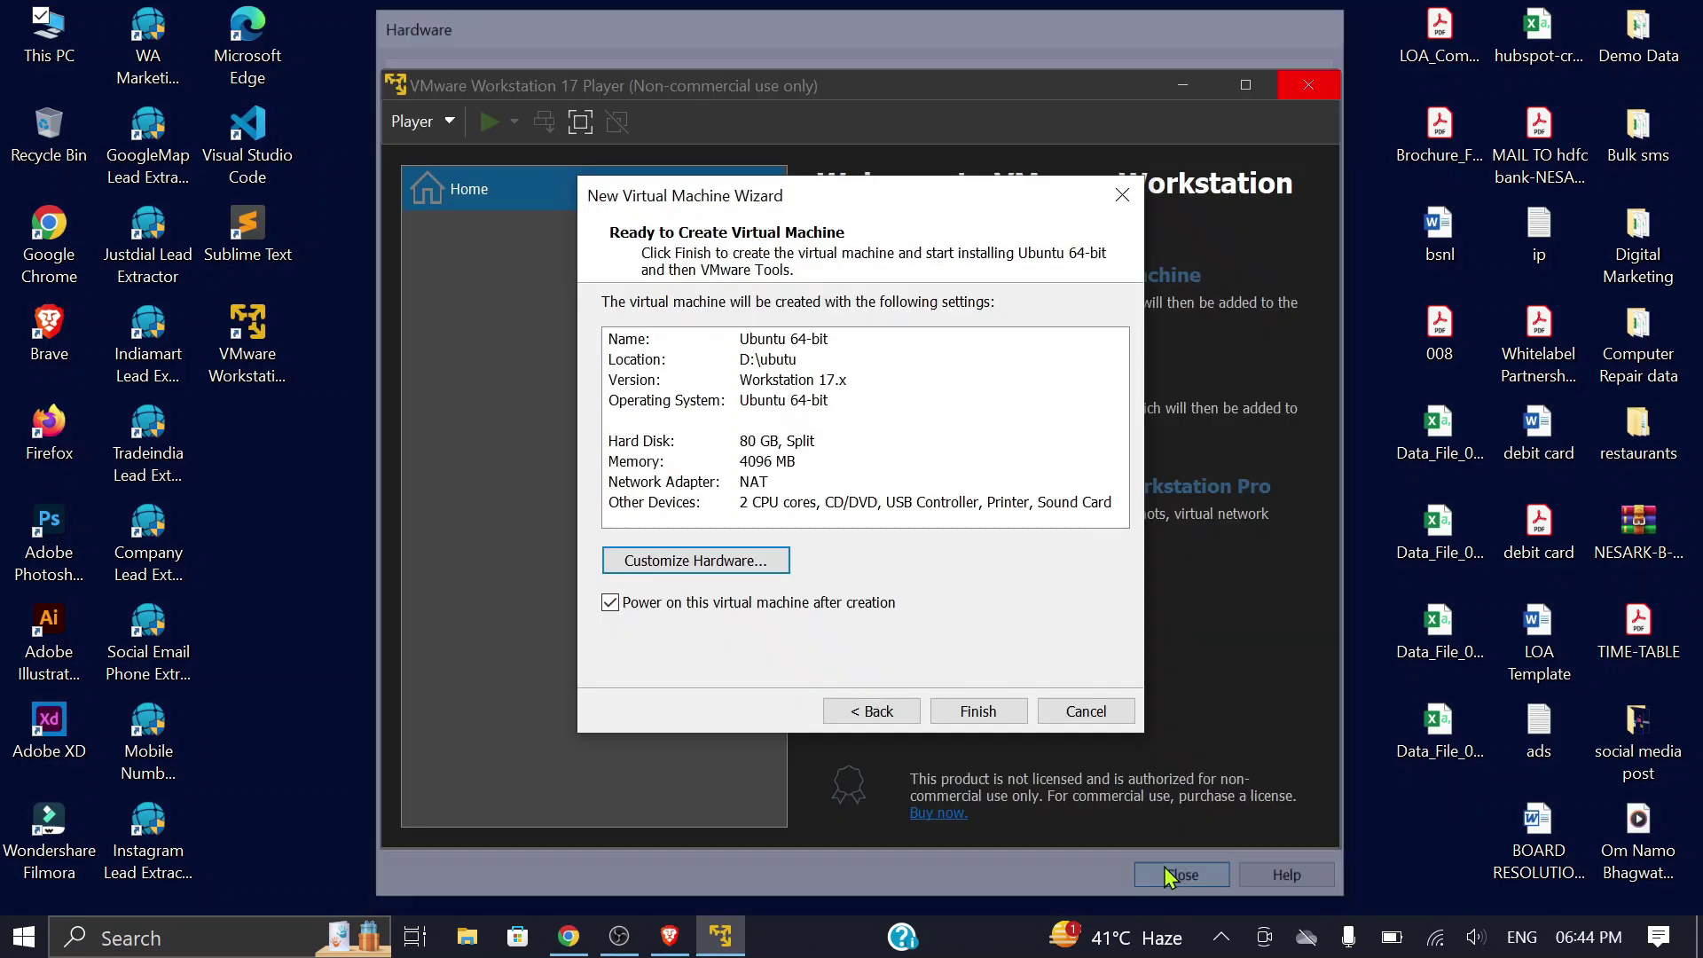
Step: Finish the wizard to power on the VM, dismiss the VT-x error, and take control at Keyboard layout
{"action": "left_click", "coordinate": [980, 714]}
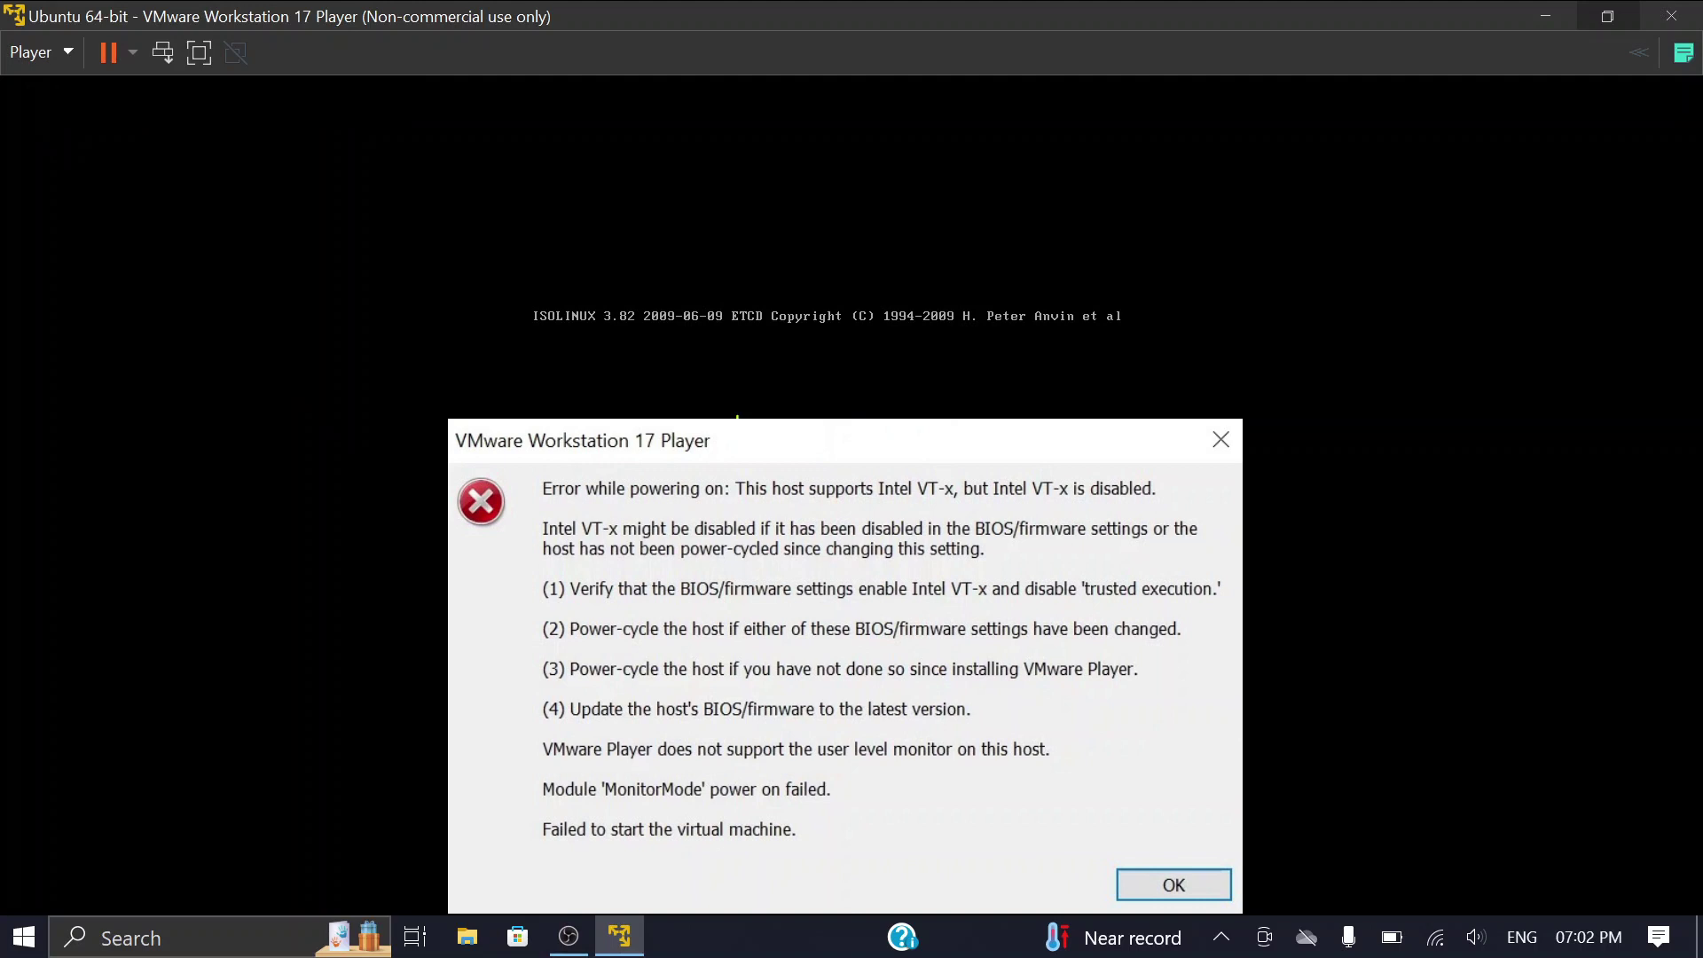
{"action": "key", "text": "Return"}
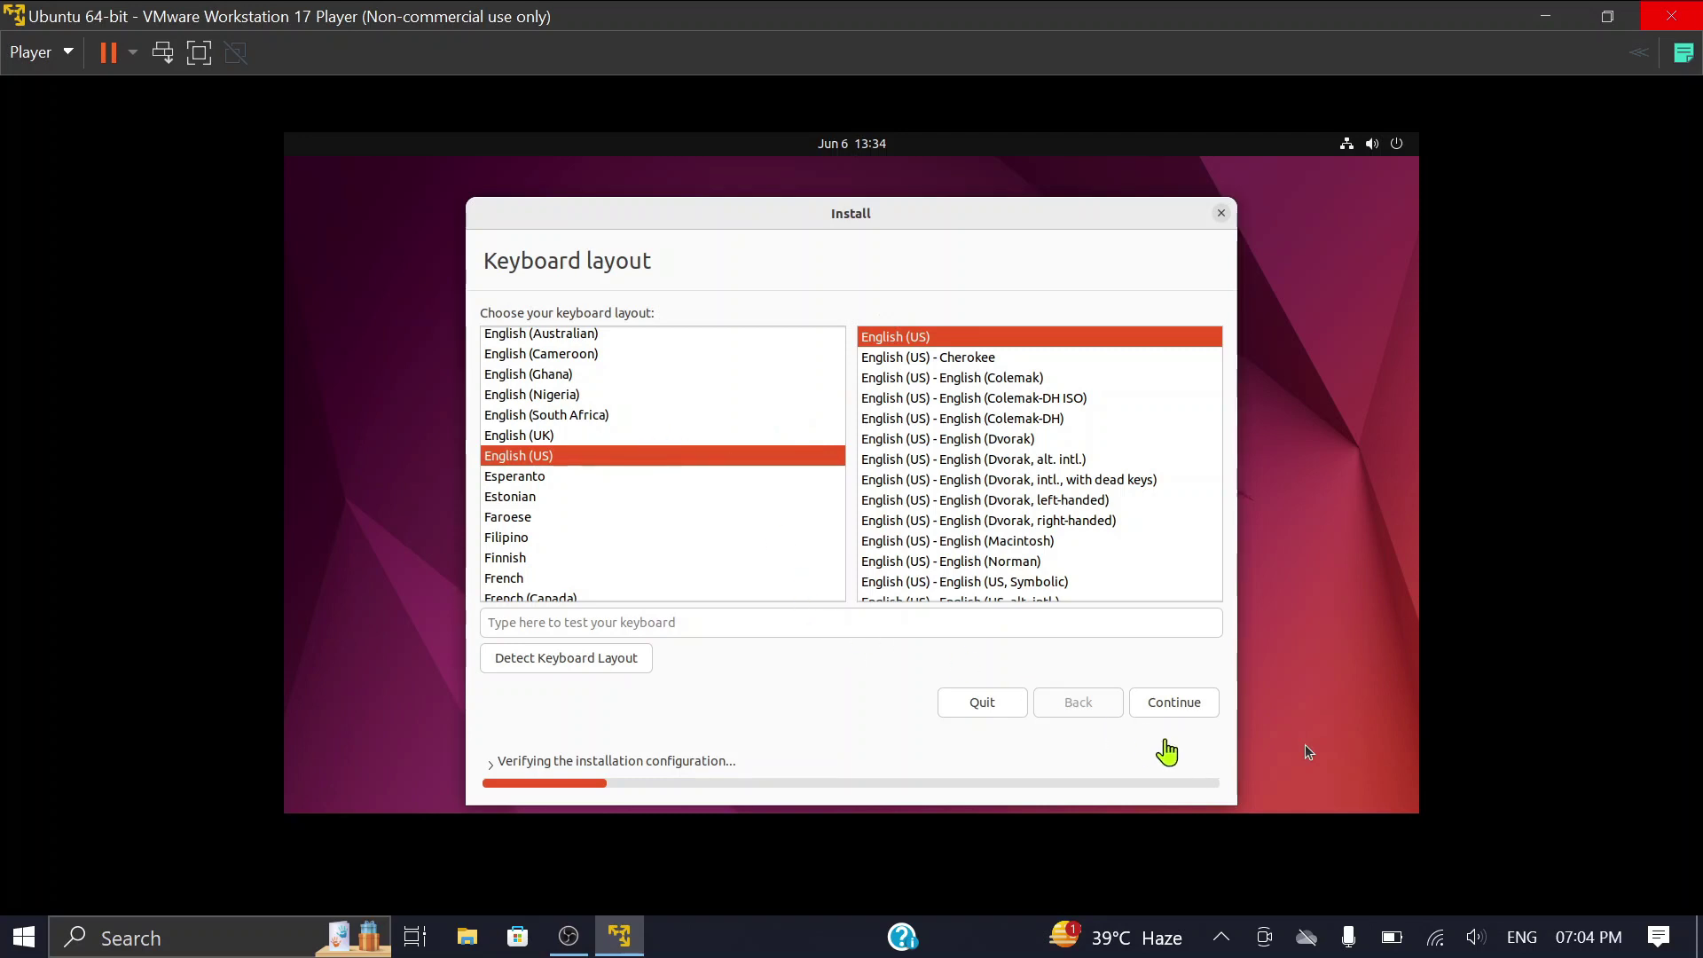
{"action": "left_click", "coordinate": [1167, 714]}
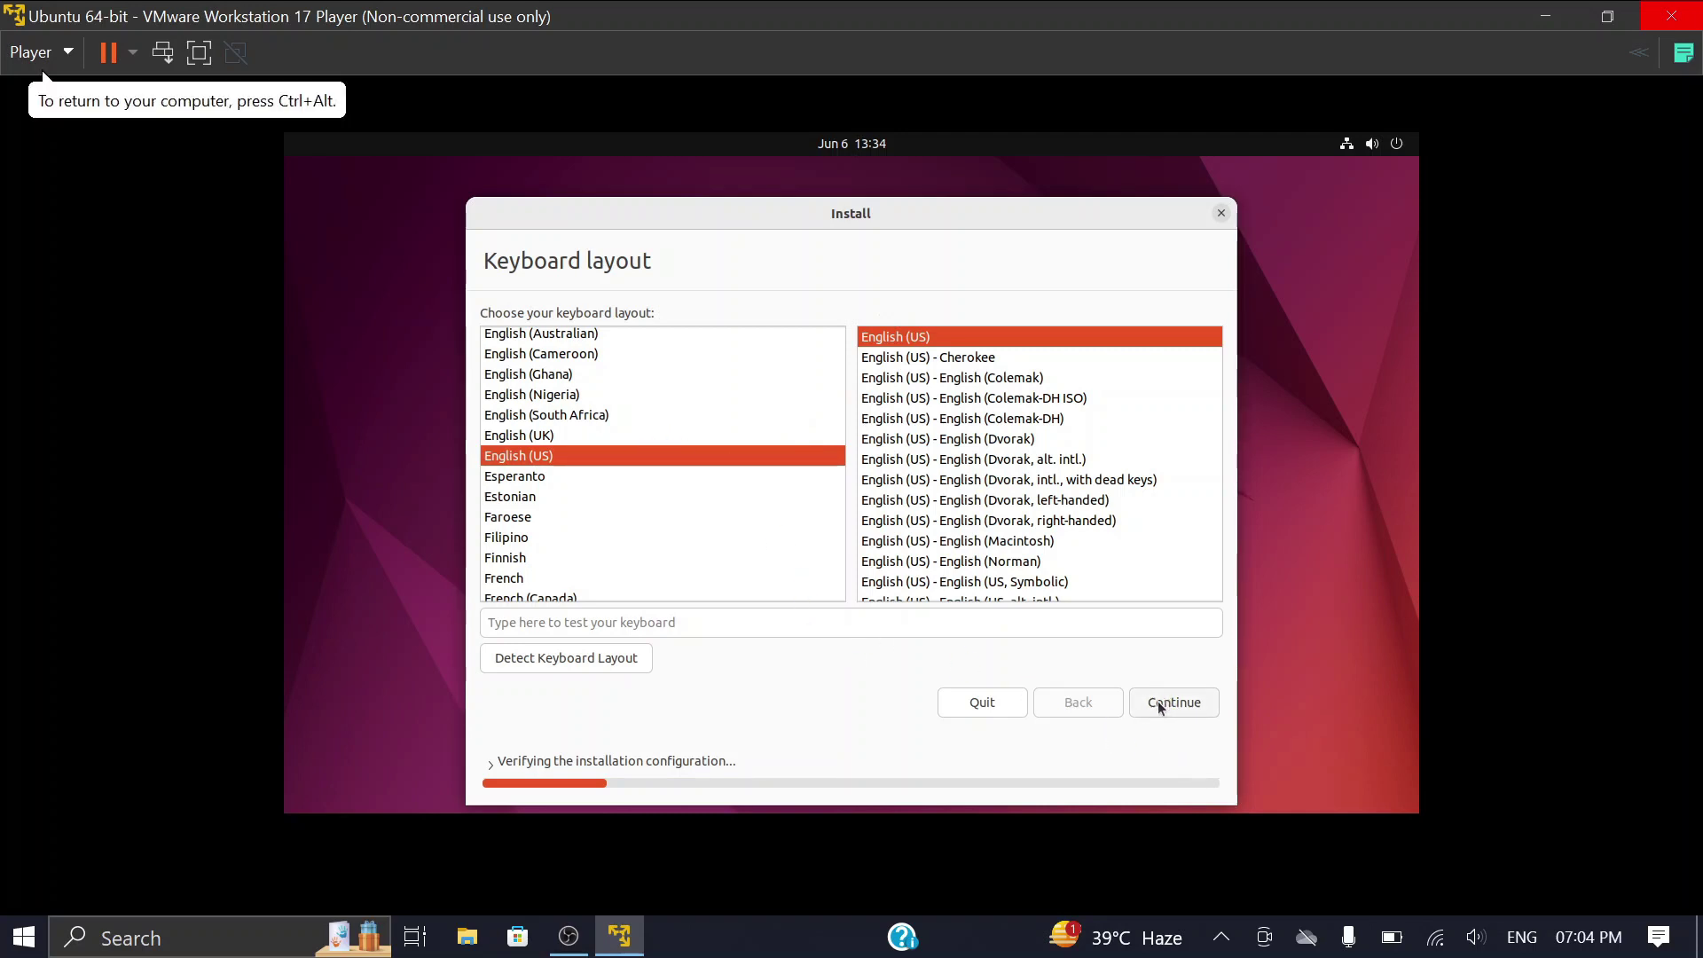
Step: Keep the English (US) keyboard and normal installation with updates, reaching Installation type
{"action": "left_click", "coordinate": [1158, 700]}
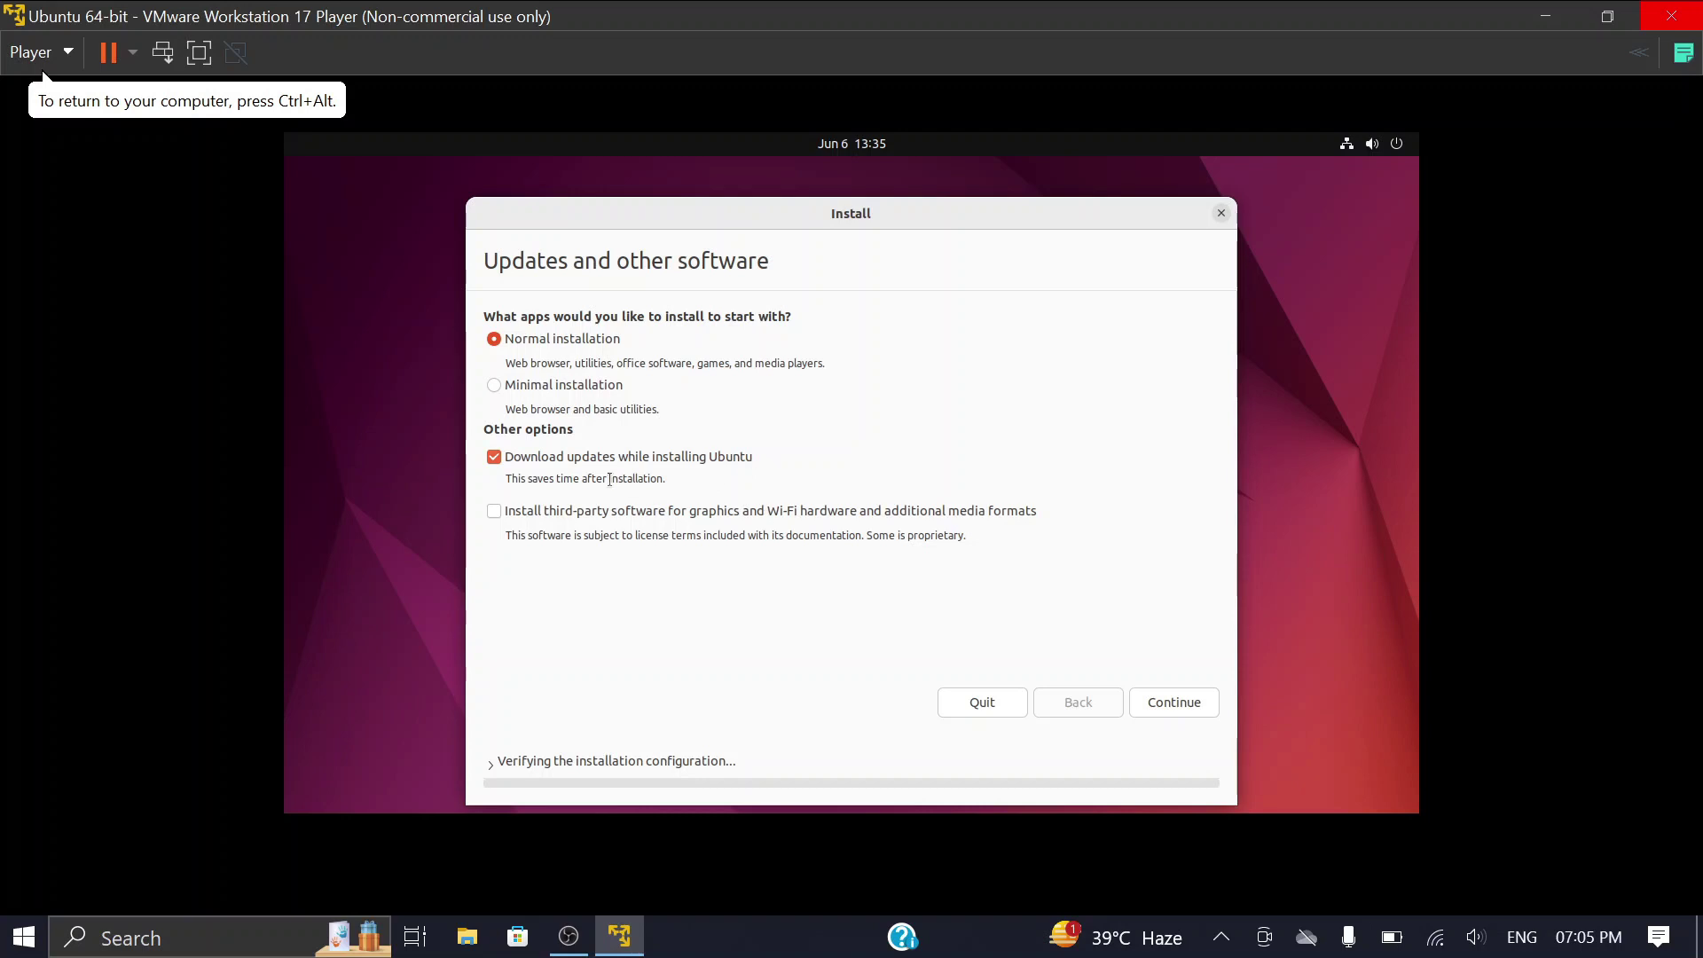
{"action": "left_click", "coordinate": [1163, 702]}
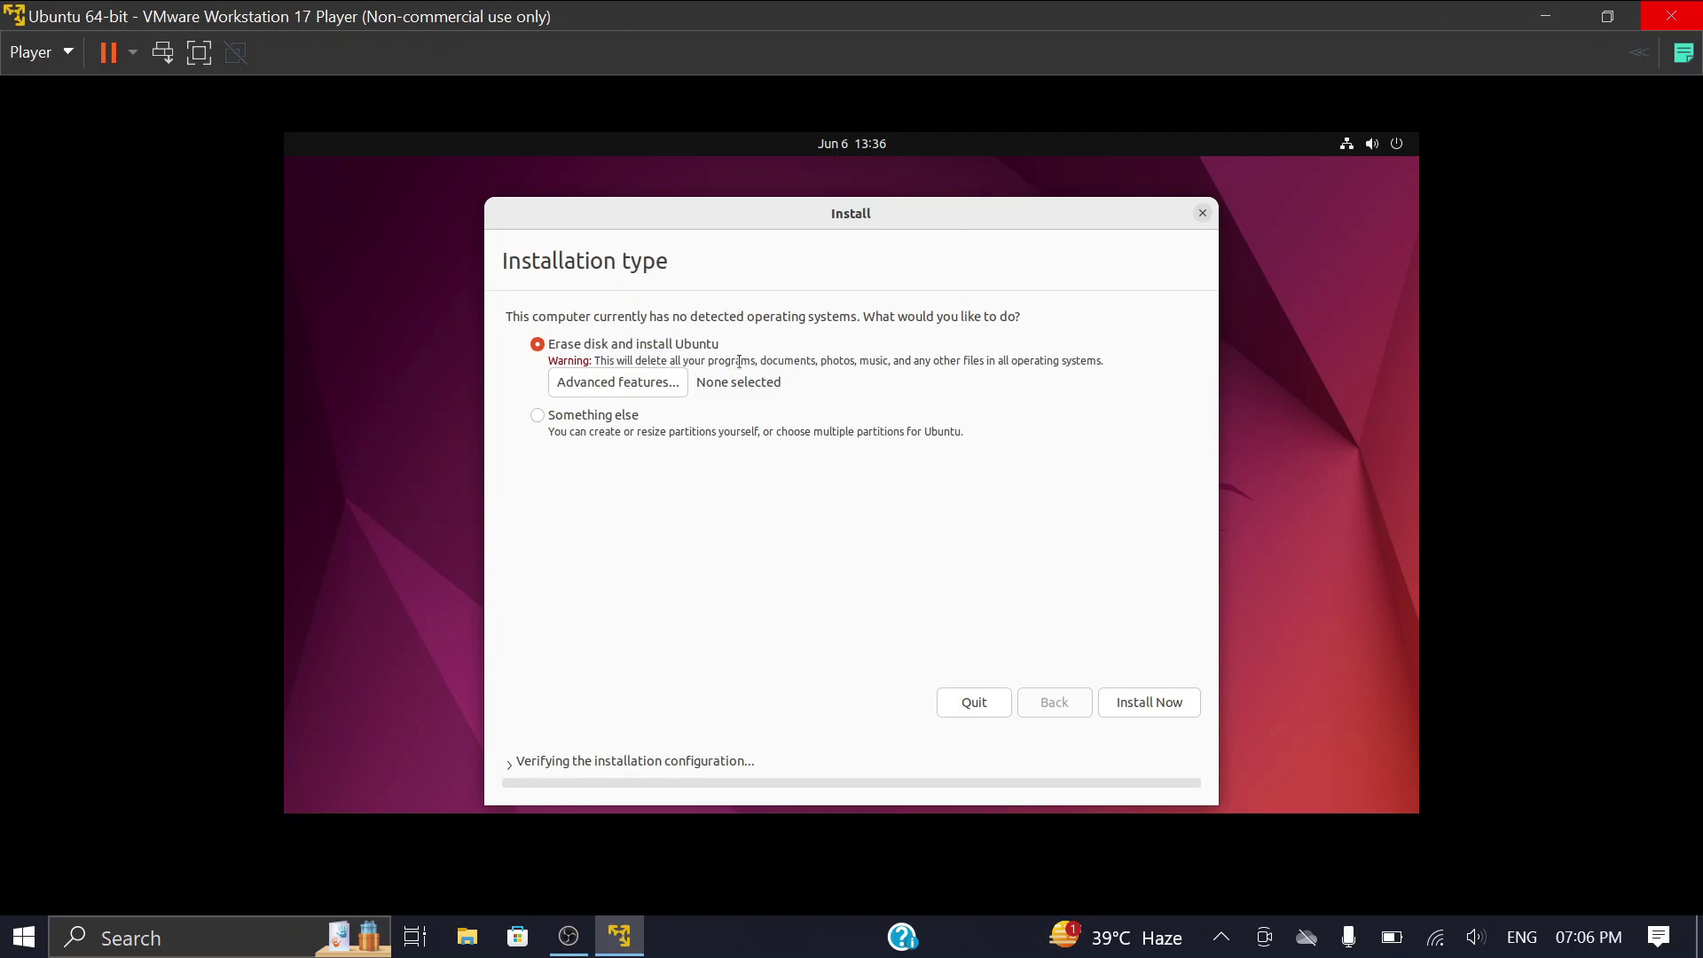
Step: Install Now over the erased disk, confirm the partition changes, keep Kolkata, and enter the user's name
{"action": "left_click", "coordinate": [1142, 706]}
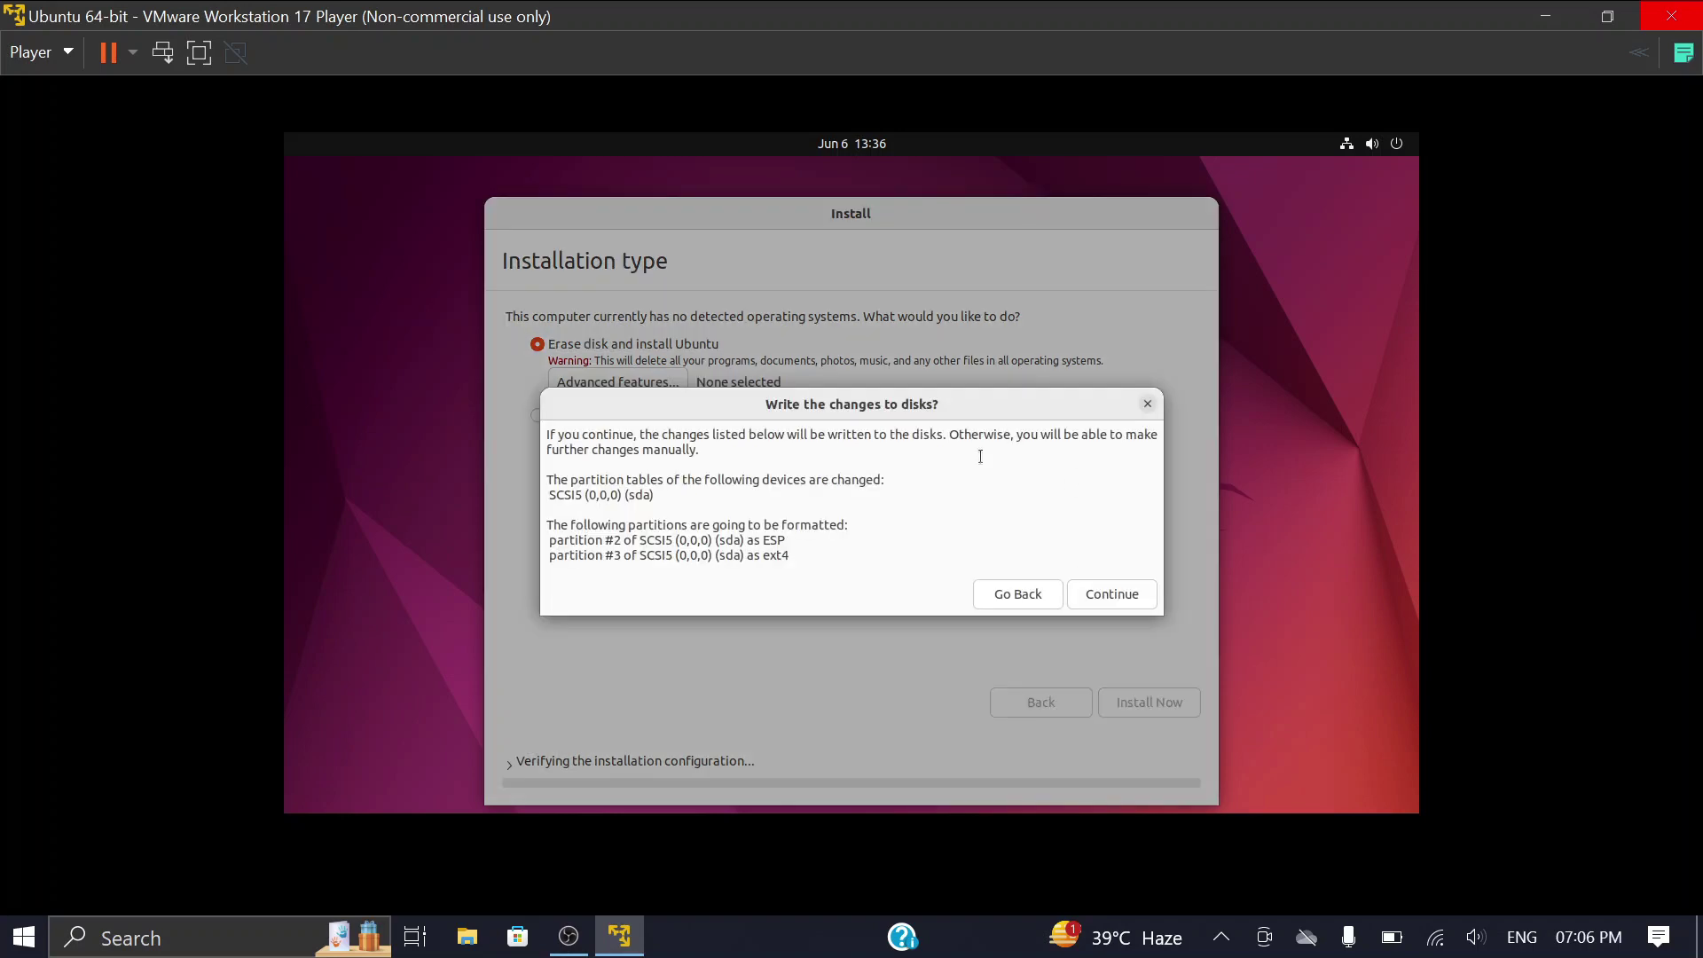
{"action": "left_click", "coordinate": [1092, 598]}
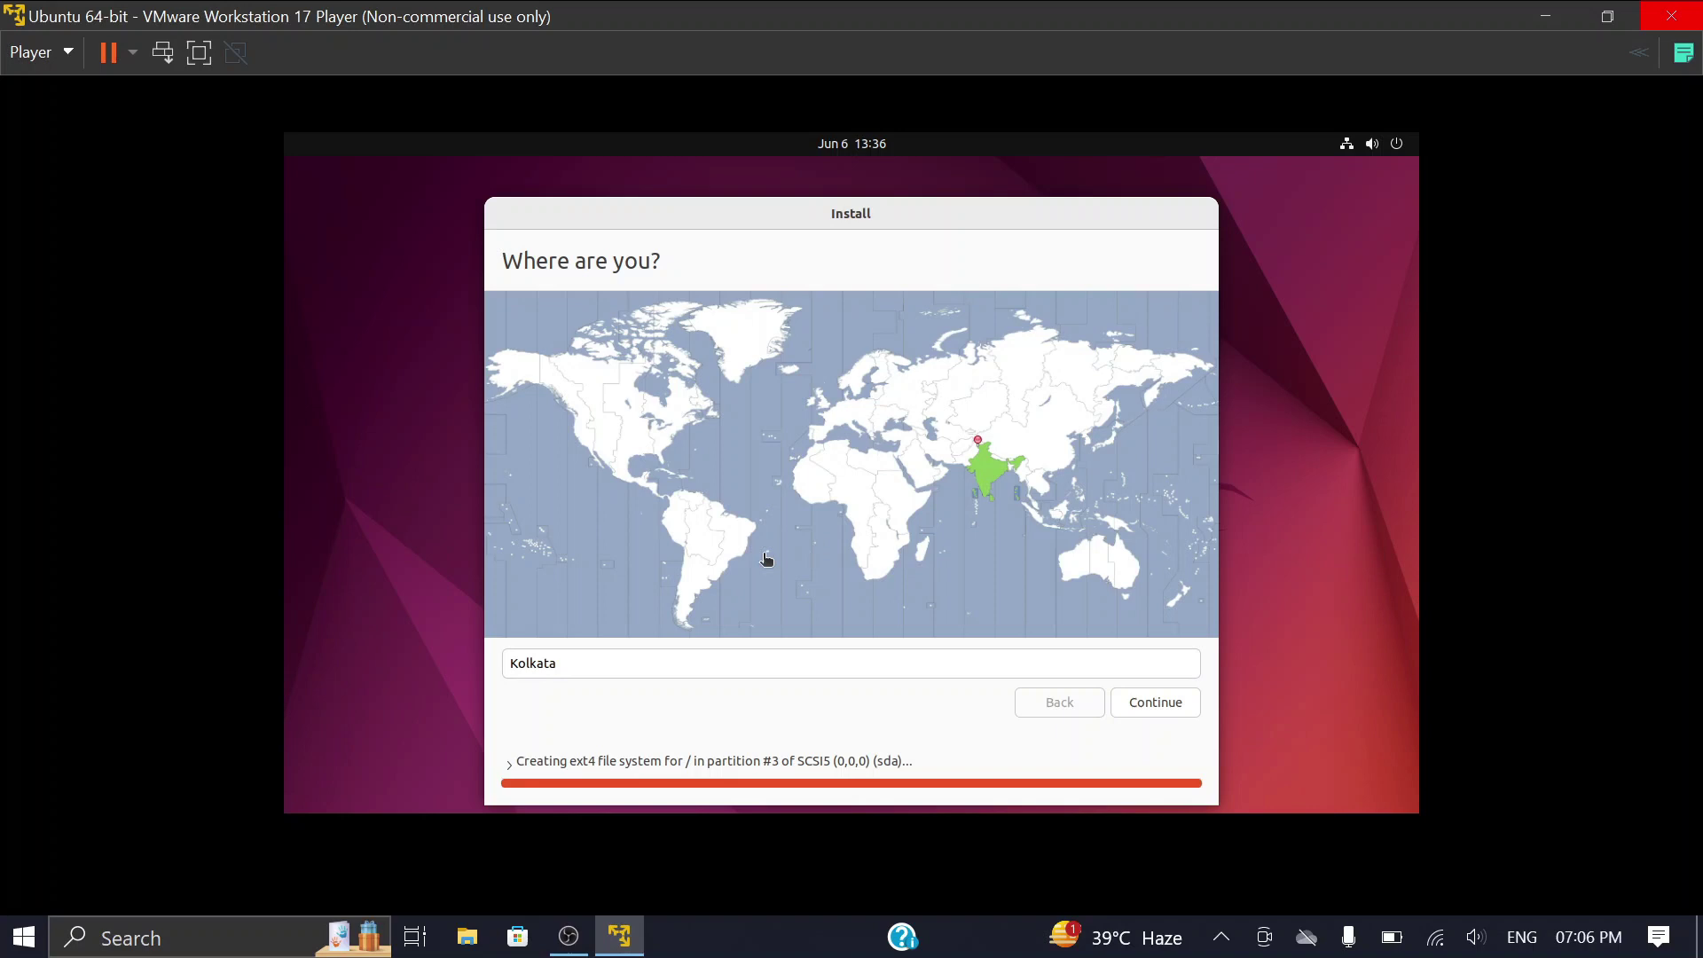
{"action": "left_click", "coordinate": [1150, 701]}
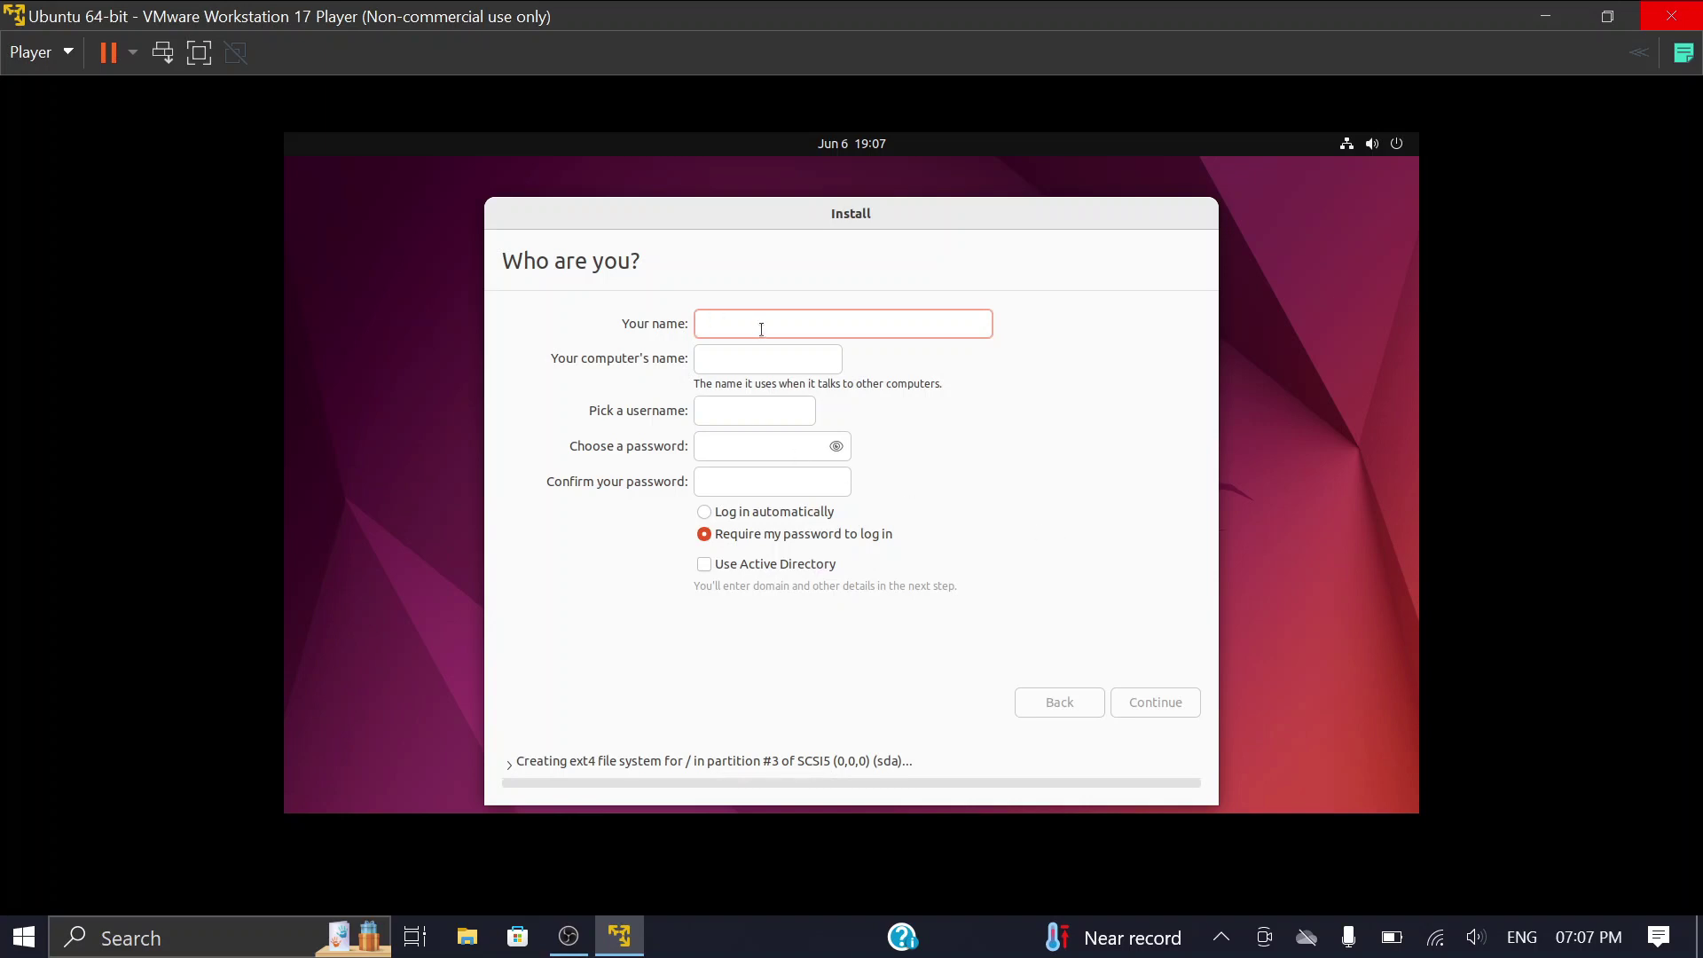
{"action": "type", "text": "nesark"}
{"action": "left_click", "coordinate": [743, 448]}
Step: Enter the account password in both password fields, continue, and restart once installation completes
{"action": "type", "text": "1234"}
{"action": "left_click", "coordinate": [727, 483]}
{"action": "type", "text": "12"}
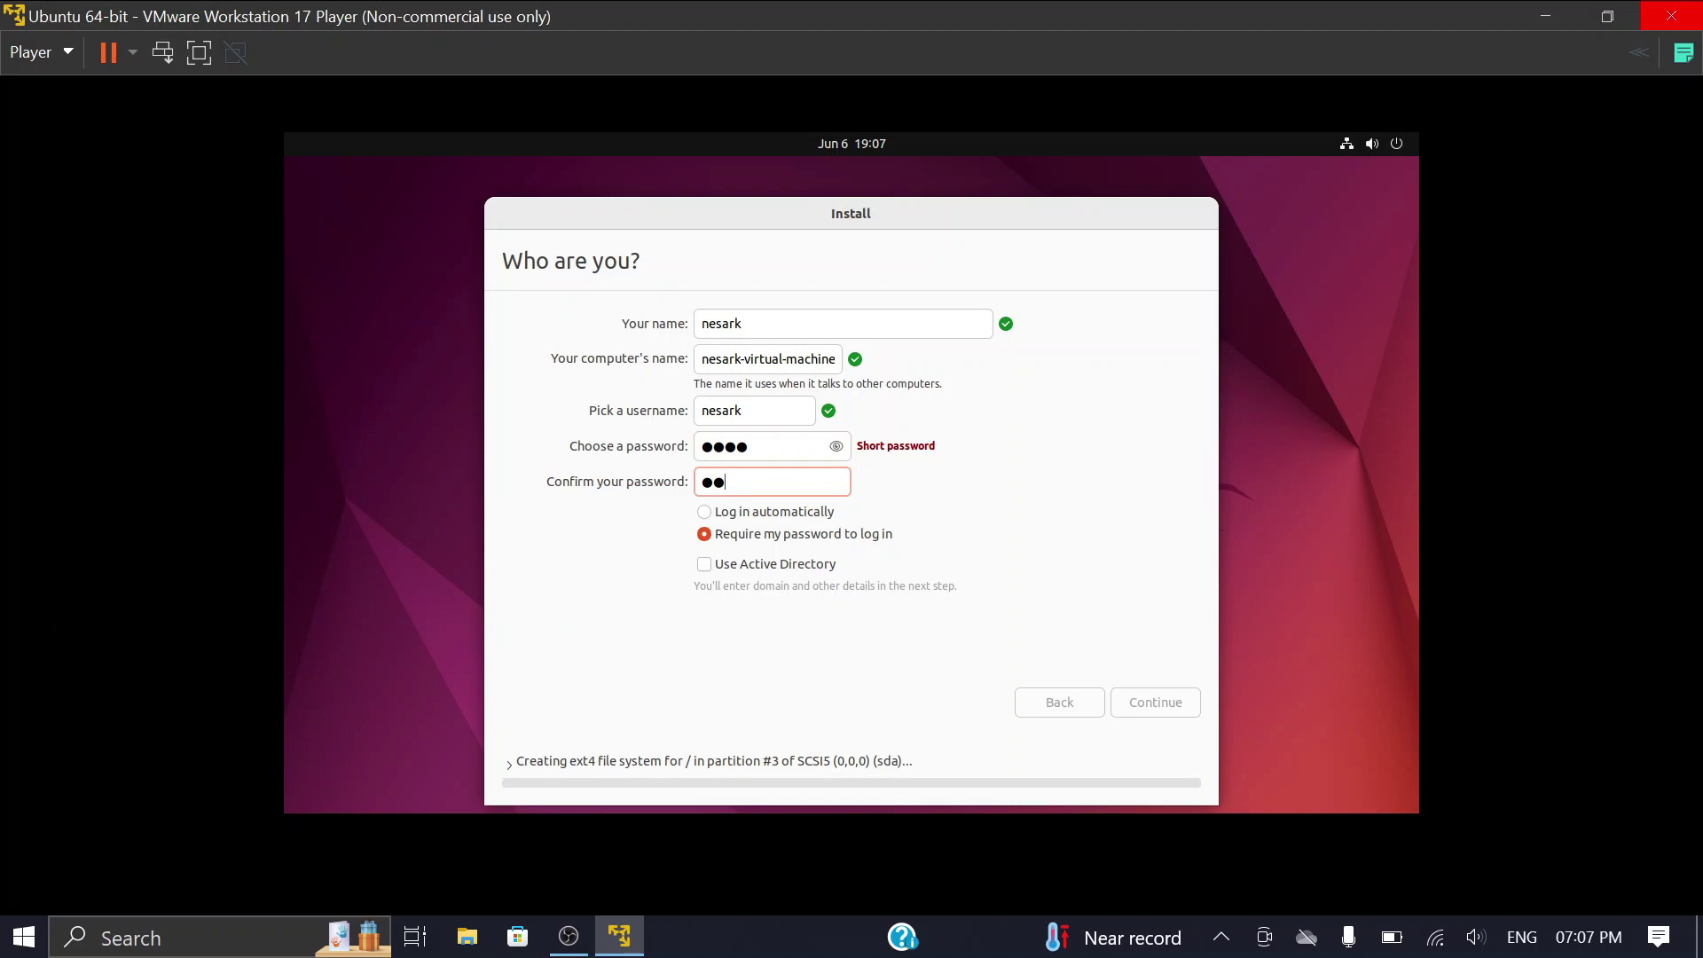
{"action": "type", "text": "34"}
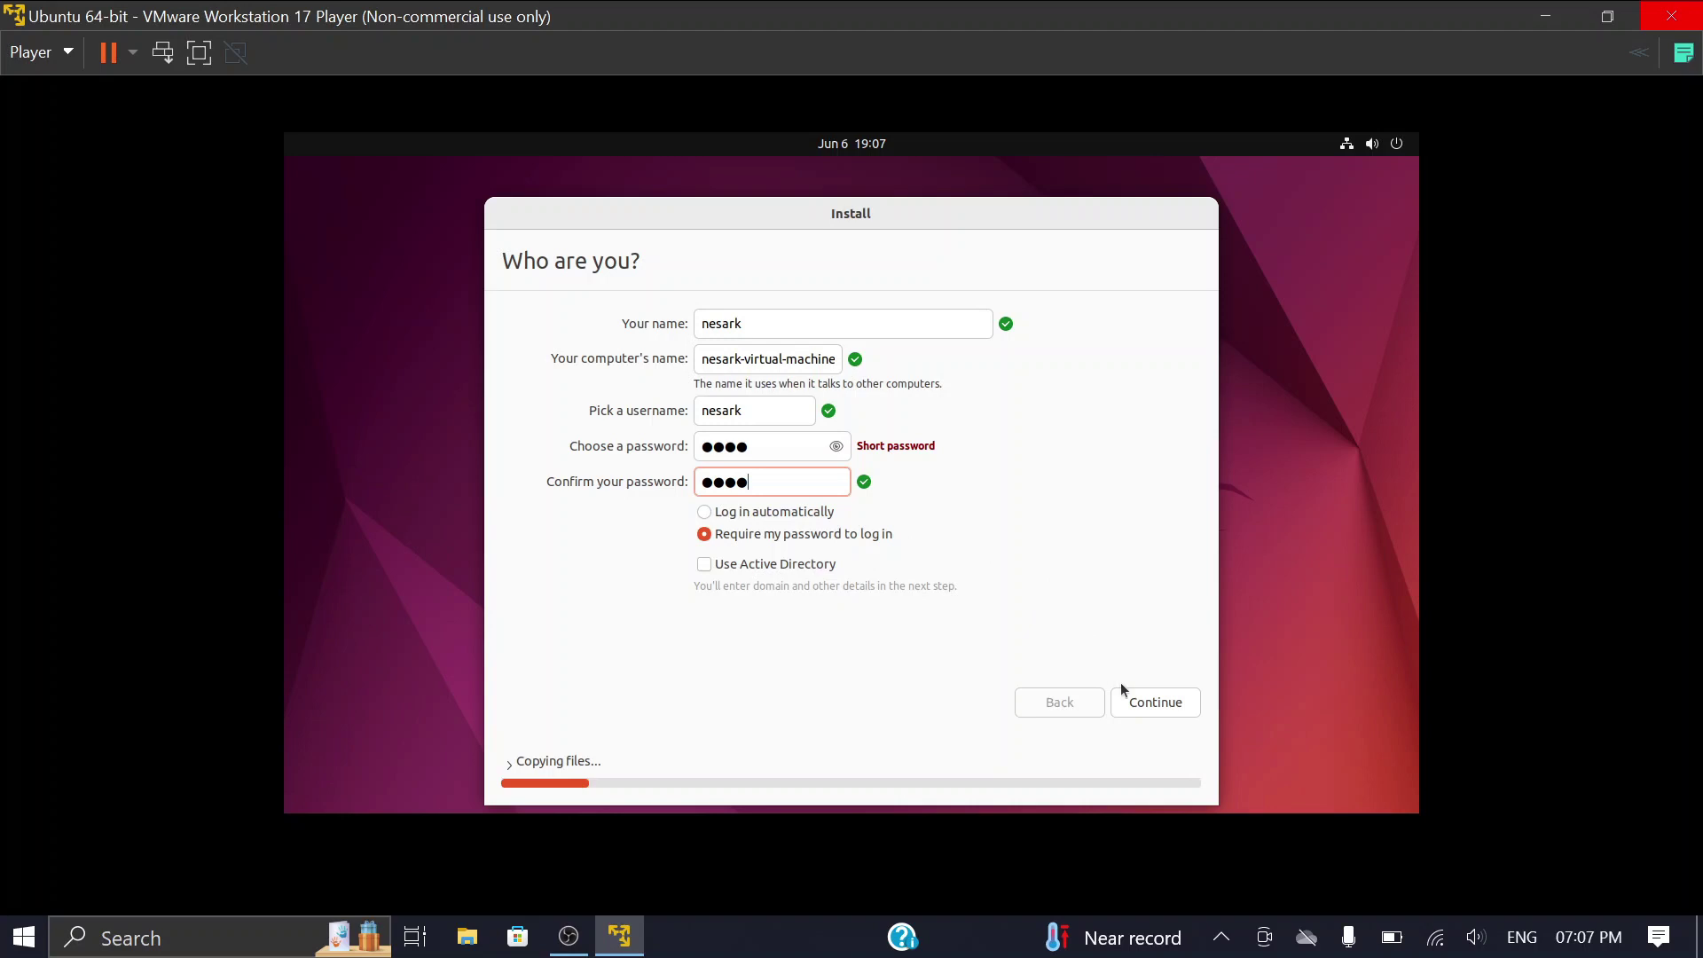
{"action": "left_click", "coordinate": [1147, 703]}
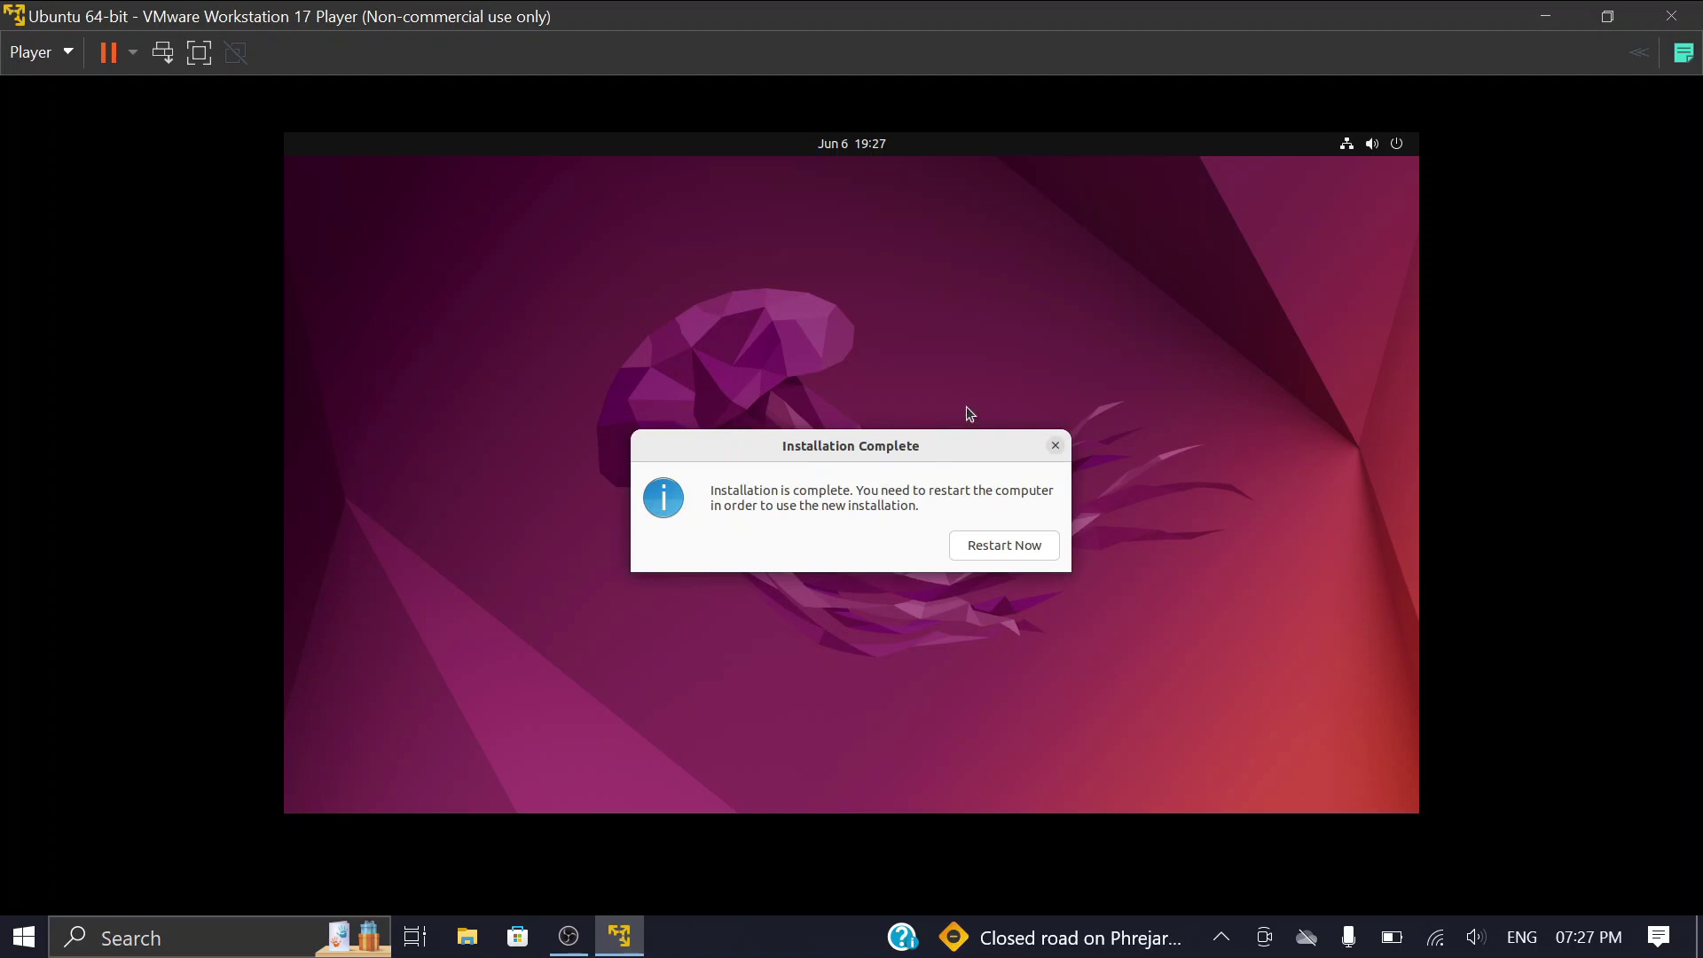
{"action": "left_click", "coordinate": [1008, 546]}
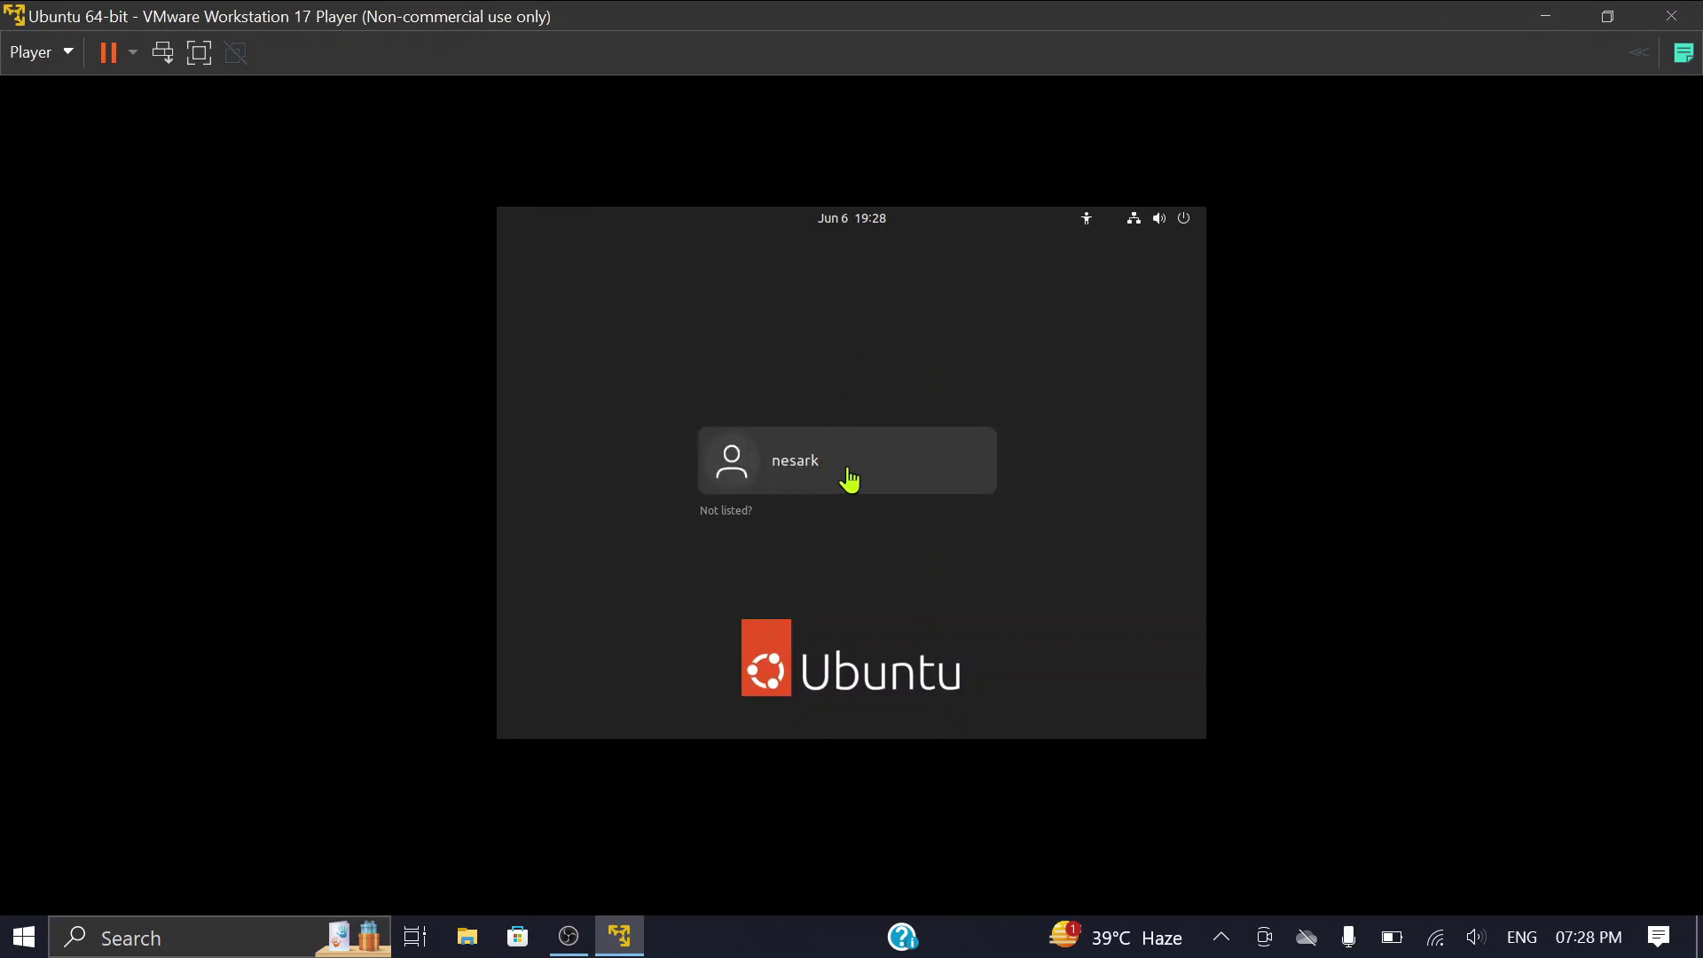
Step: Sign in to the created user account on the Ubuntu login screen with its password
{"action": "left_click", "coordinate": [816, 471]}
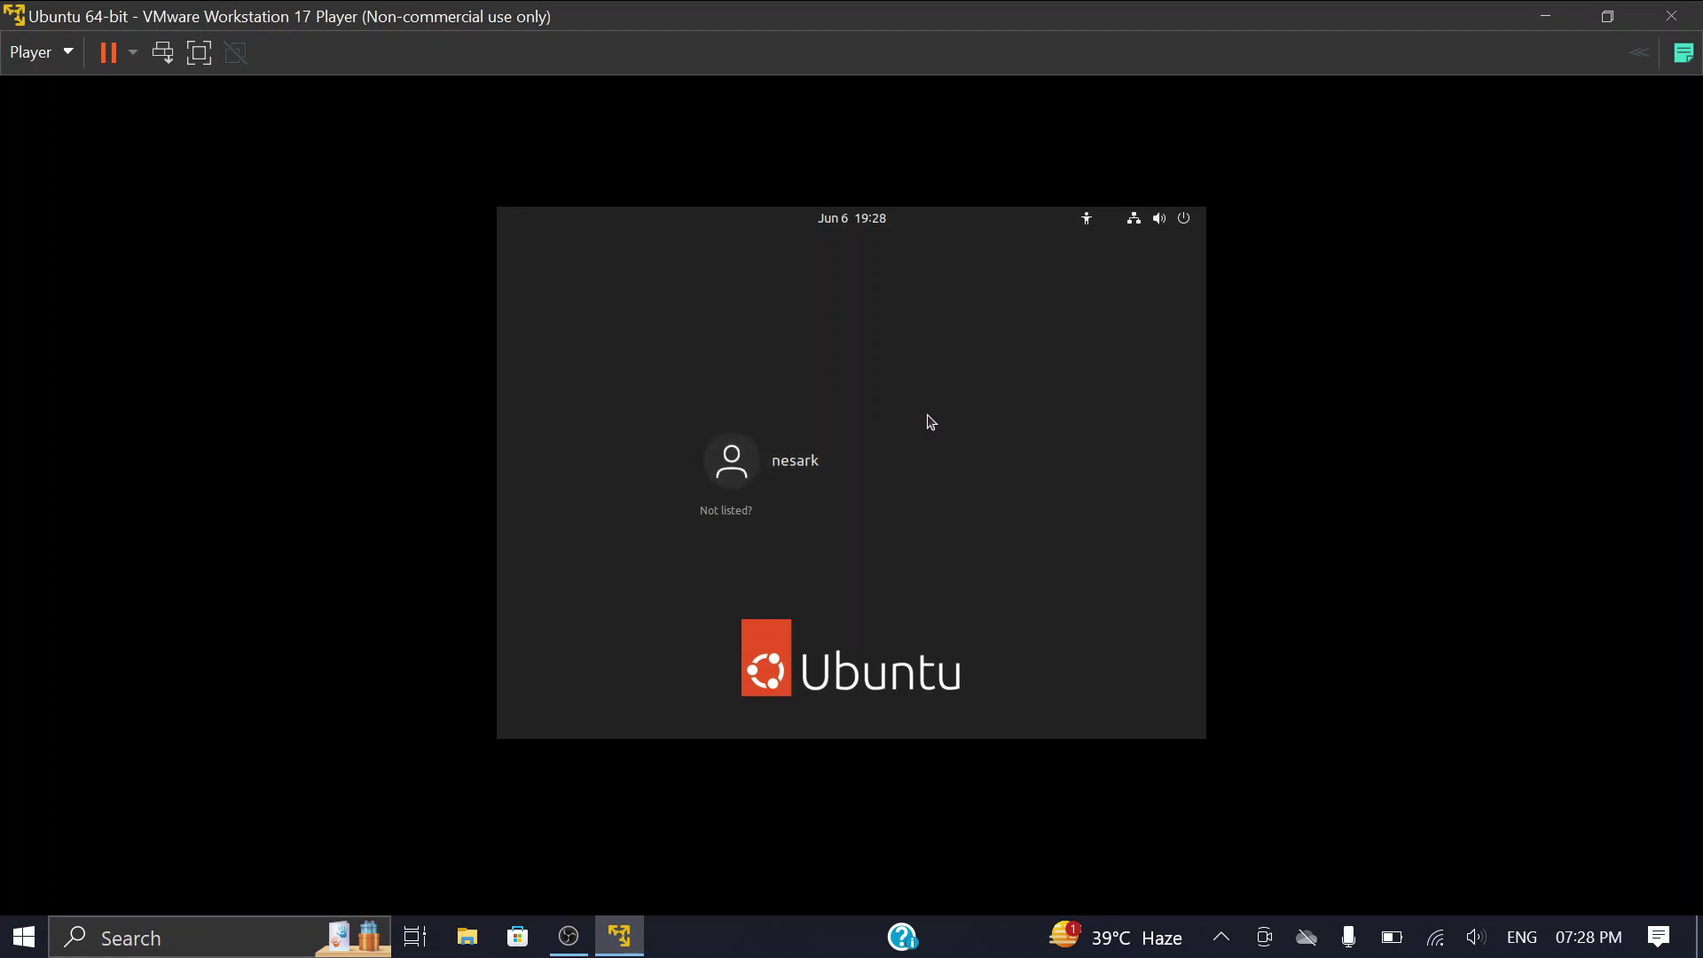
{"action": "left_click", "coordinate": [803, 473]}
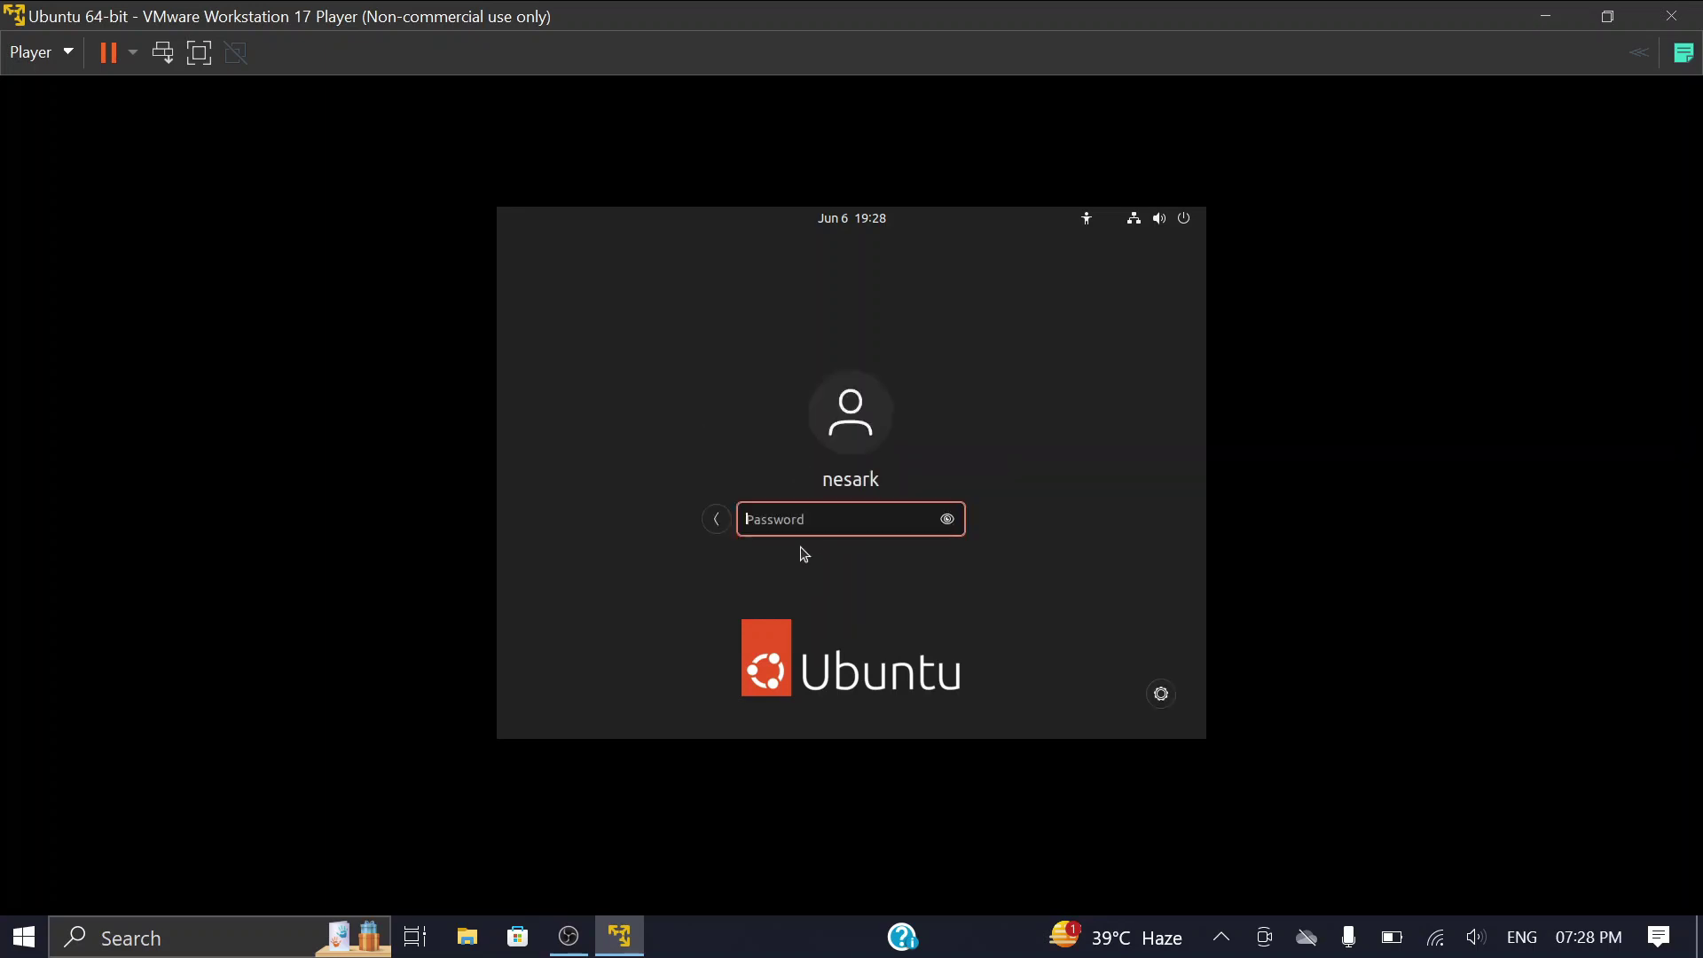
{"action": "type", "text": "••••"}
{"action": "key", "text": "Return"}
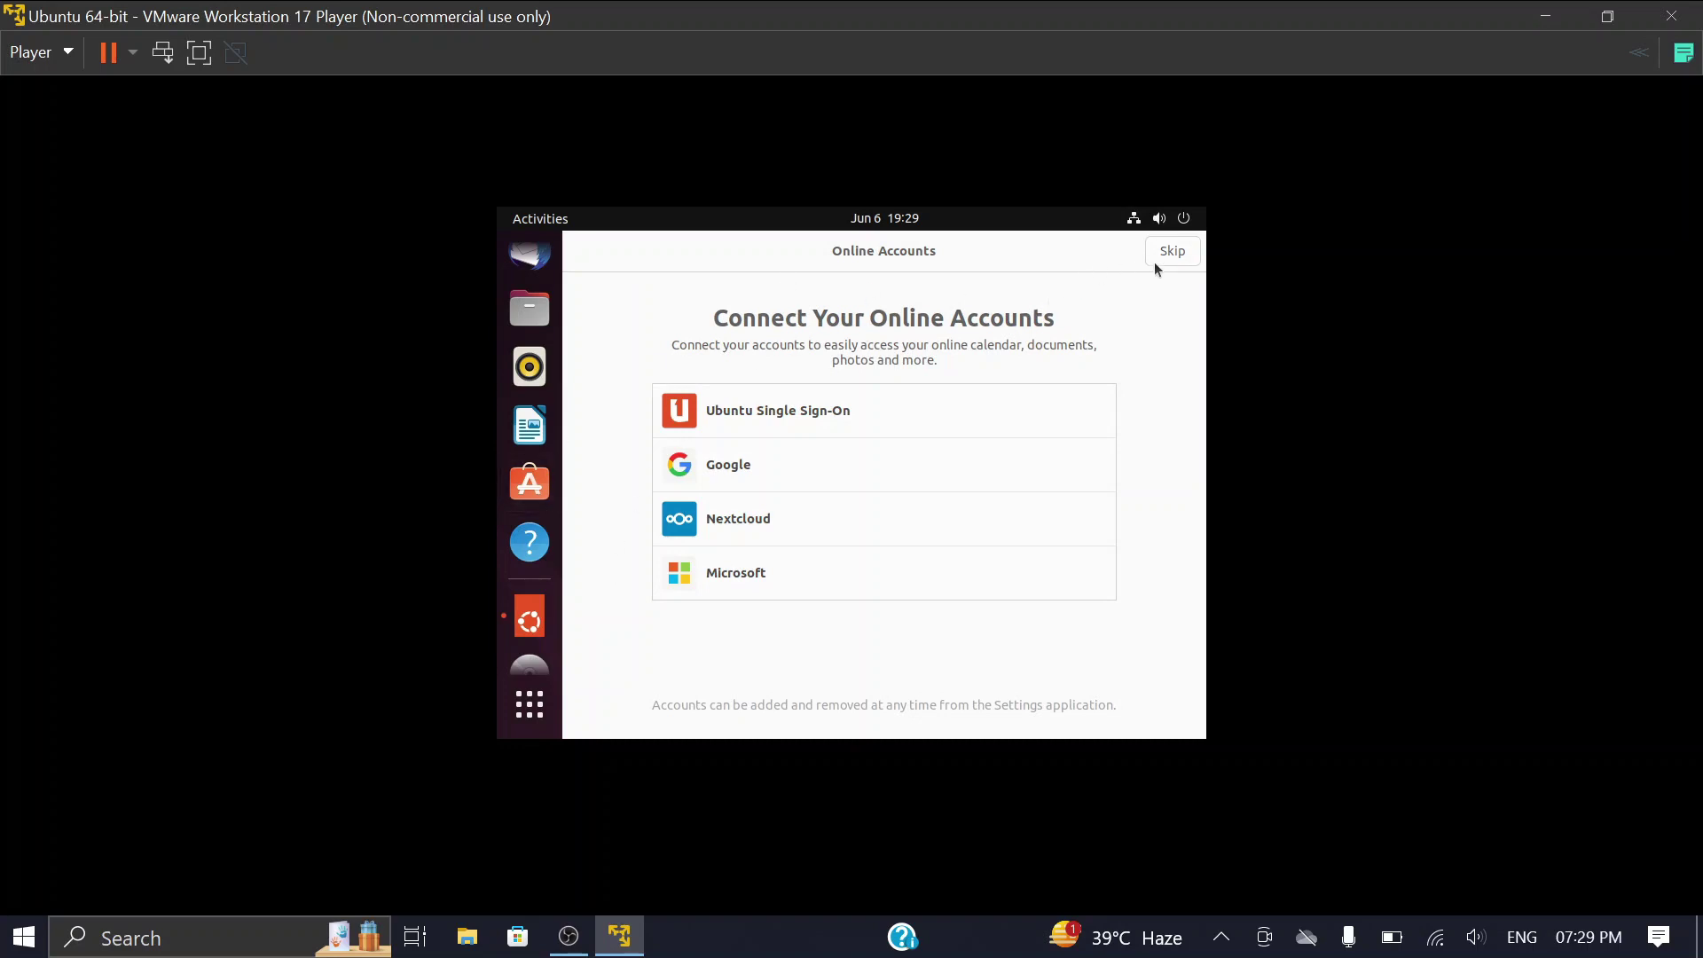
Step: Skip online accounts, Ubuntu Pro and the help-improve page to finish the welcome setup
{"action": "left_click", "coordinate": [1182, 253]}
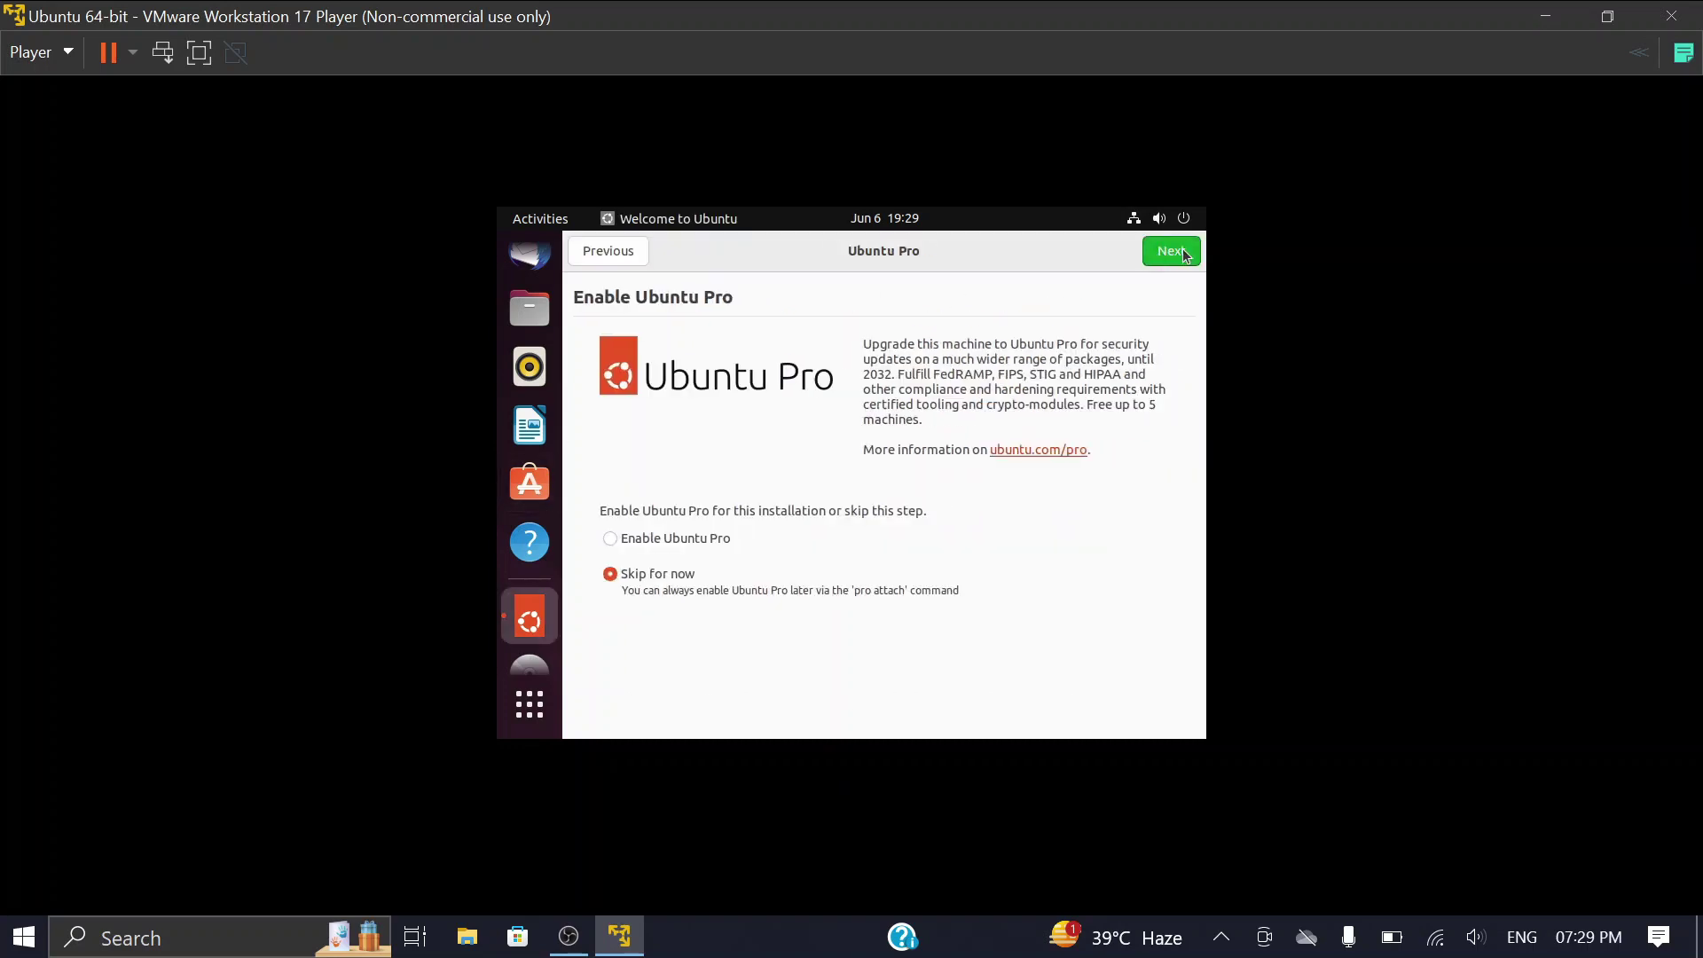
{"action": "left_click", "coordinate": [1184, 254]}
{"action": "left_click", "coordinate": [1184, 255]}
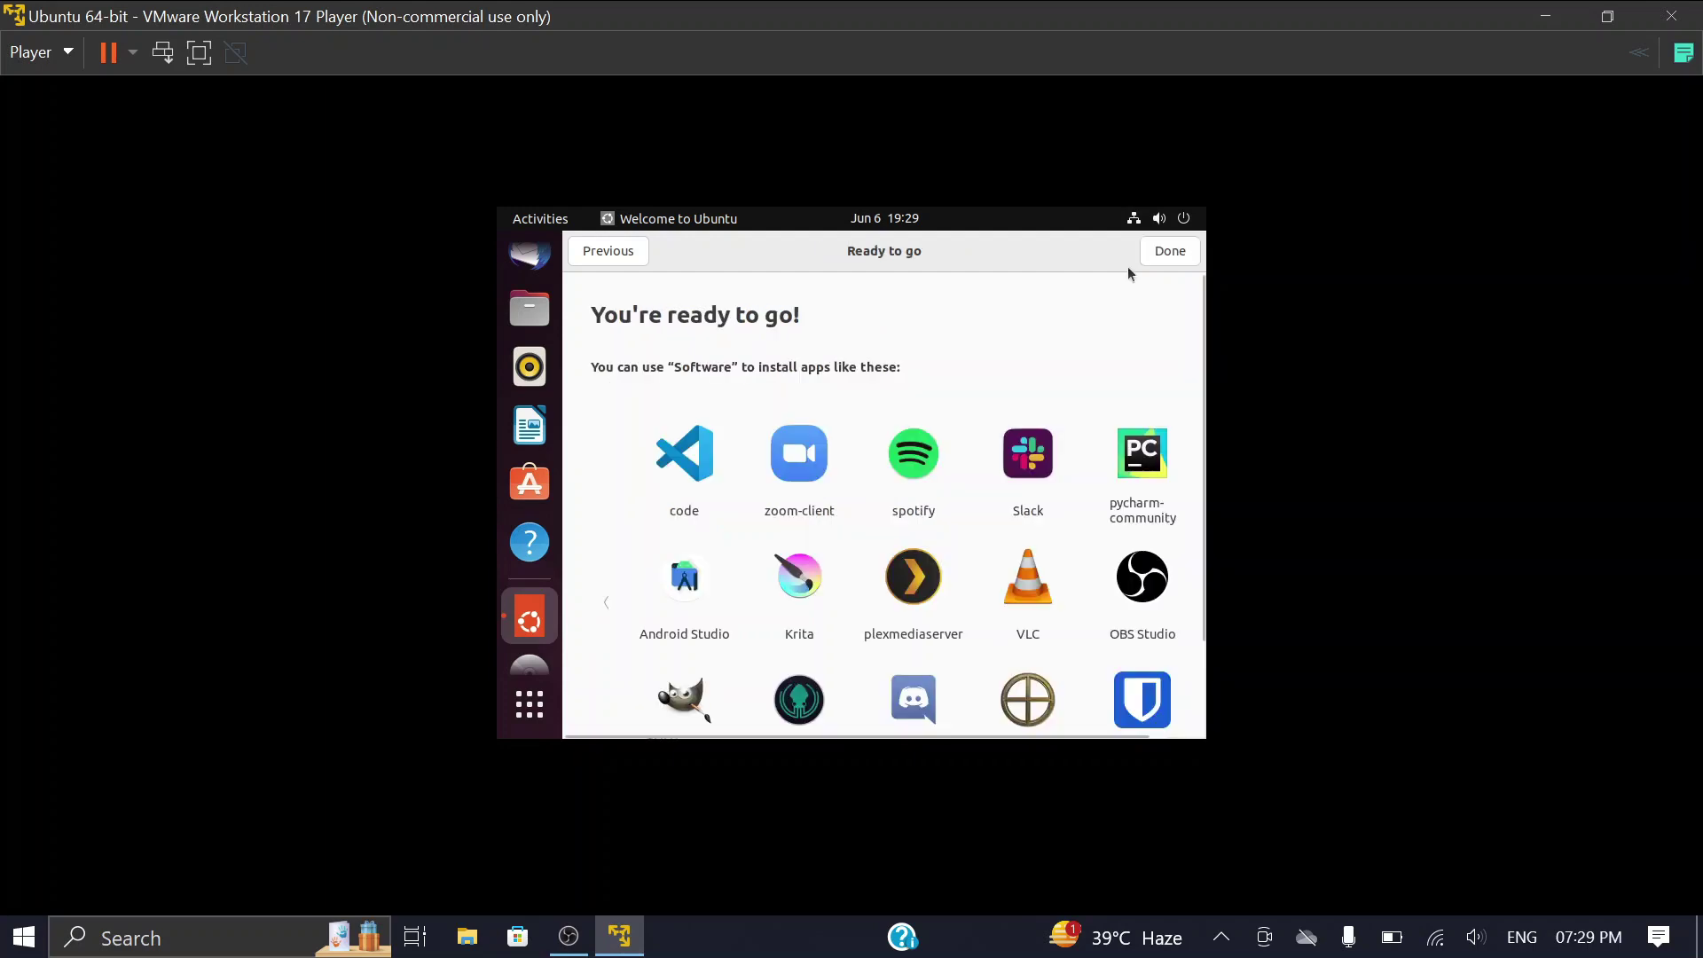
{"action": "left_click", "coordinate": [1158, 257]}
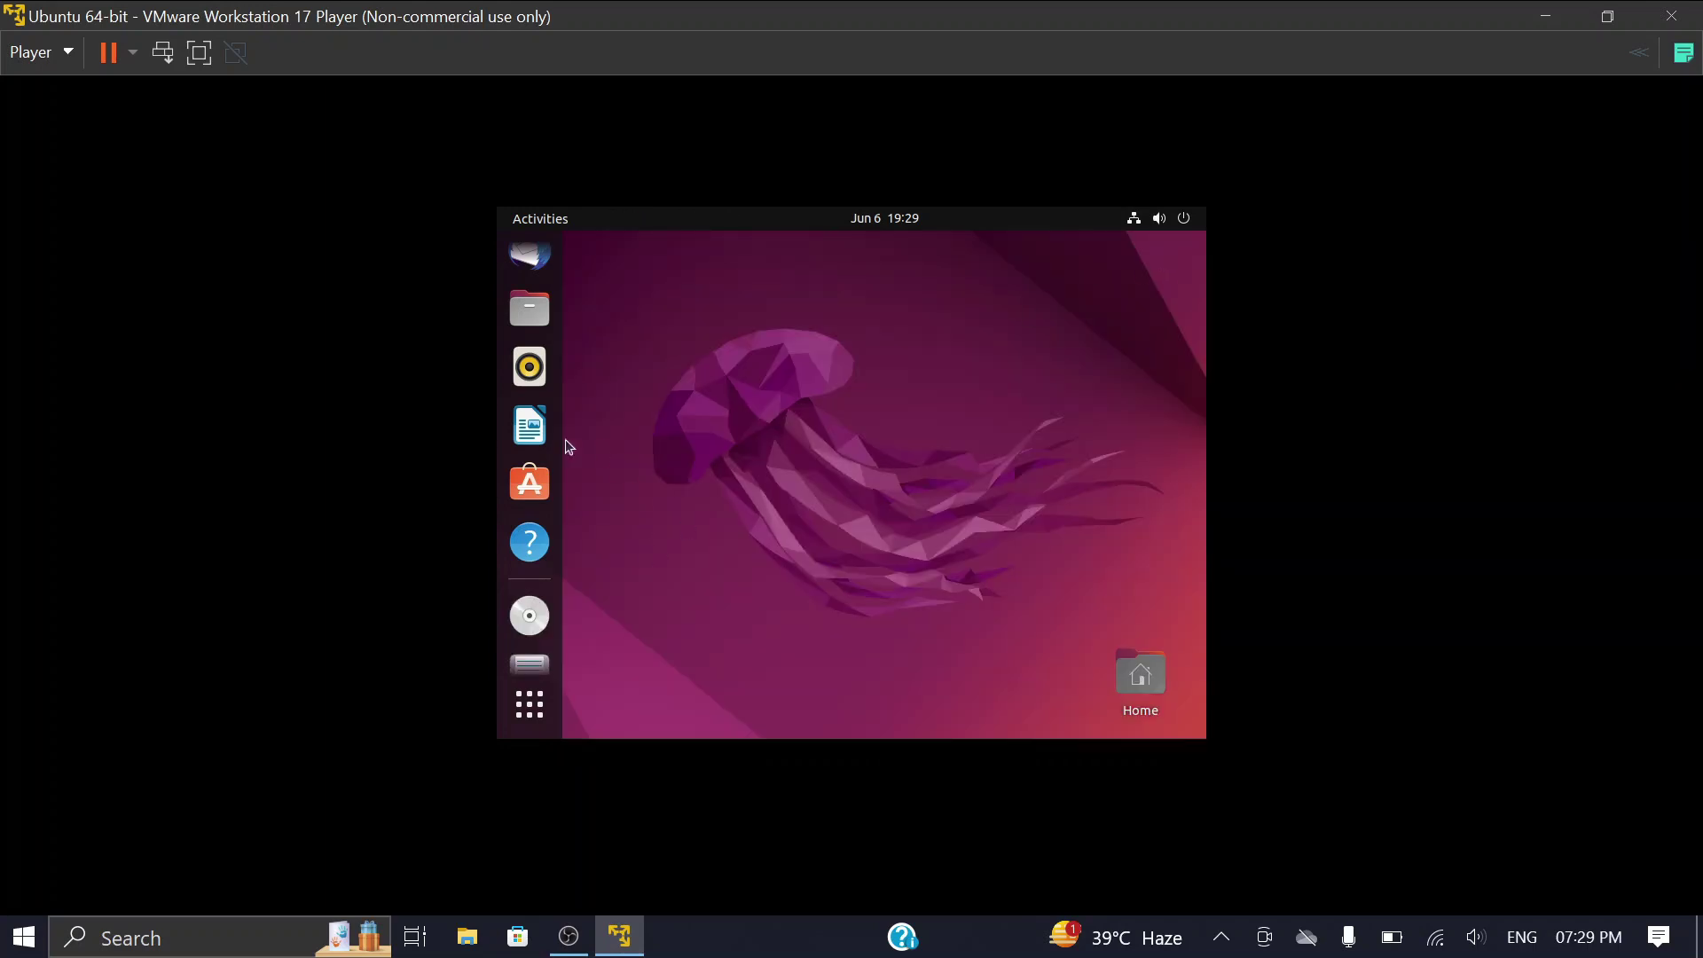
{"action": "left_click", "coordinate": [1179, 221]}
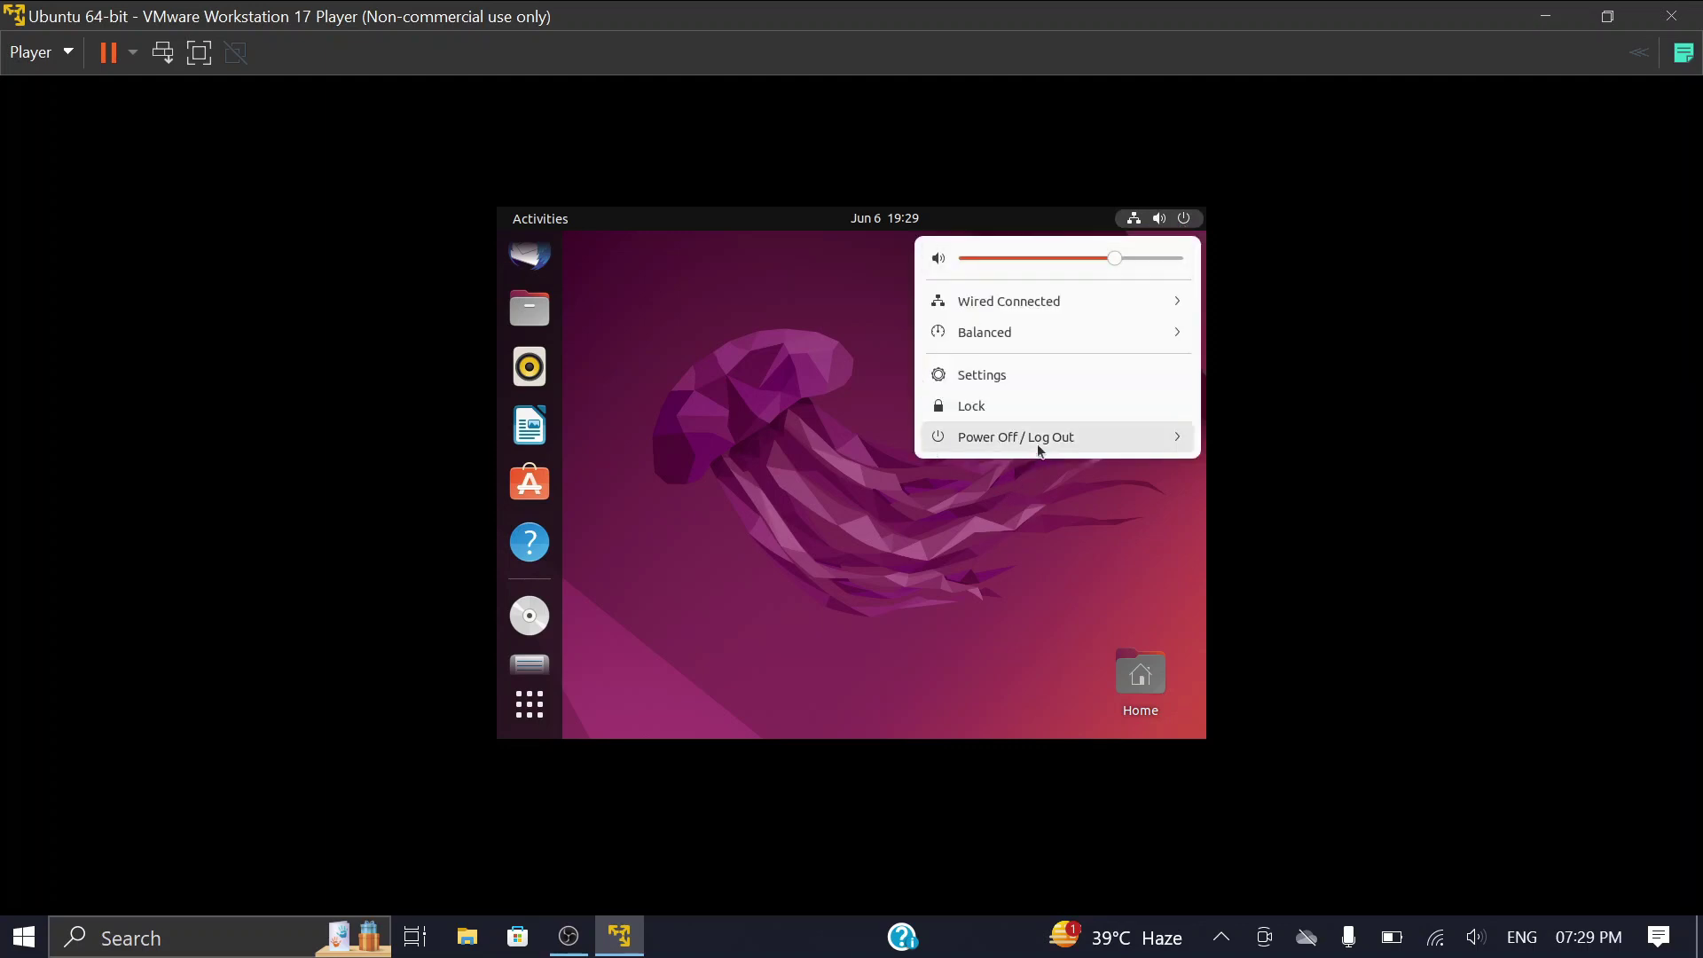
Step: In Settings > Displays, pick the 1920 × 1200 (16:10) resolution and apply it
{"action": "left_click", "coordinate": [1004, 373]}
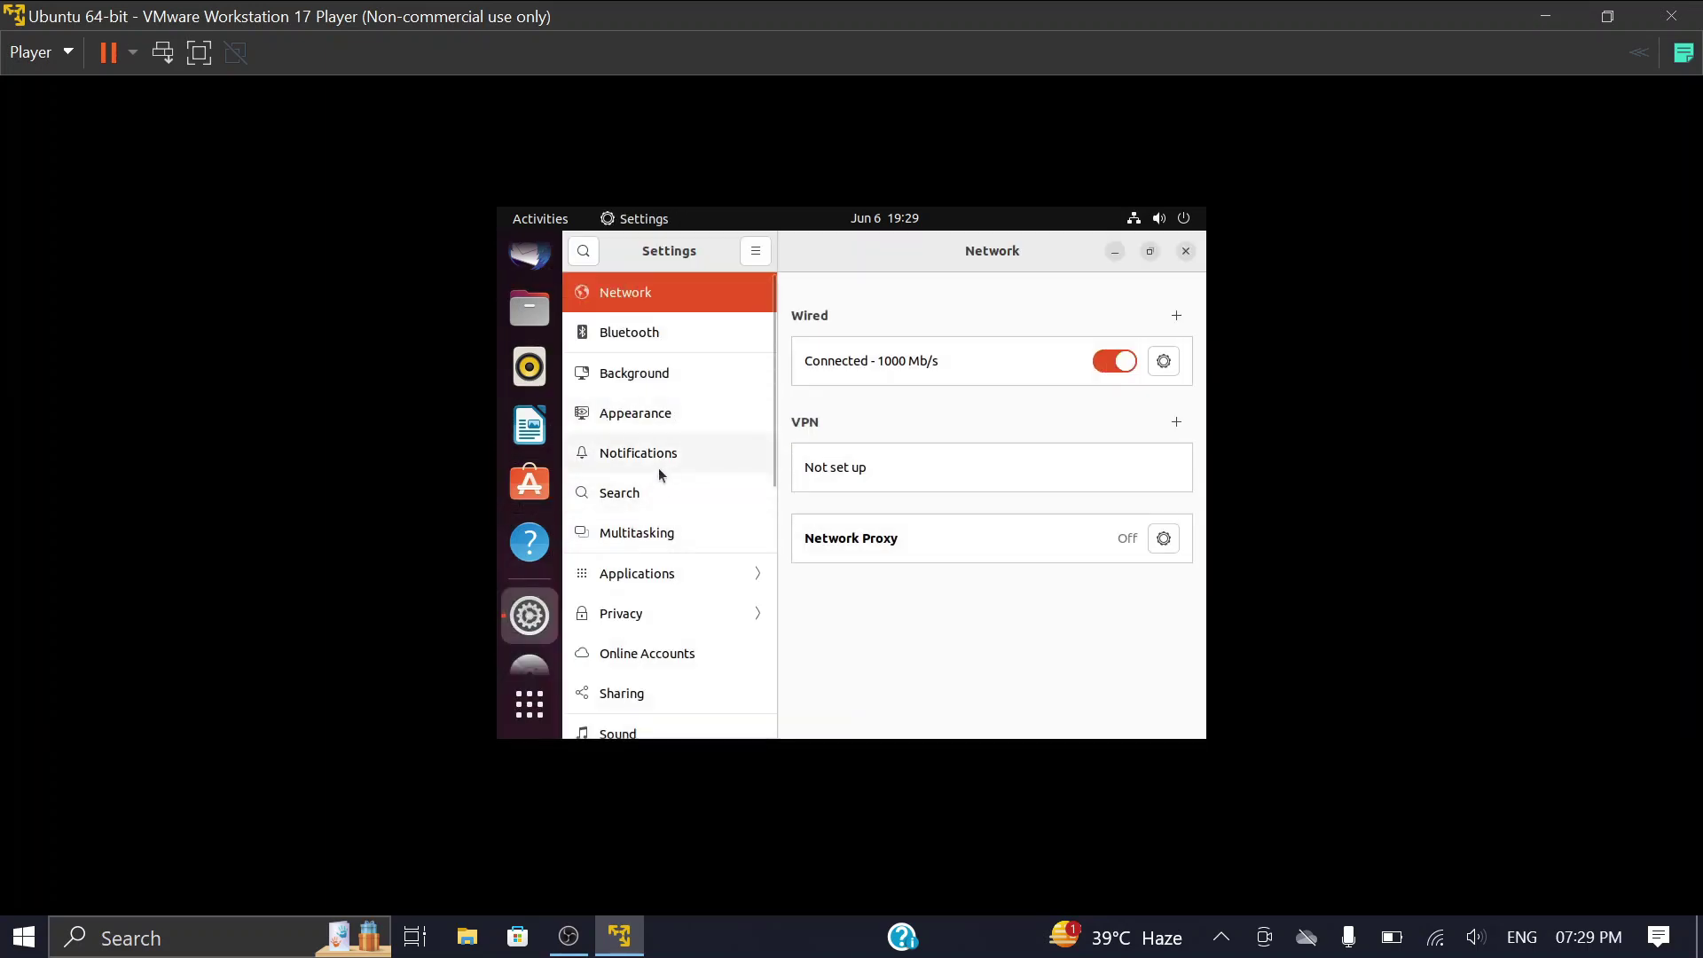
{"action": "scroll", "coordinate": [662, 468], "scroll_direction": "down", "scroll_amount": 2}
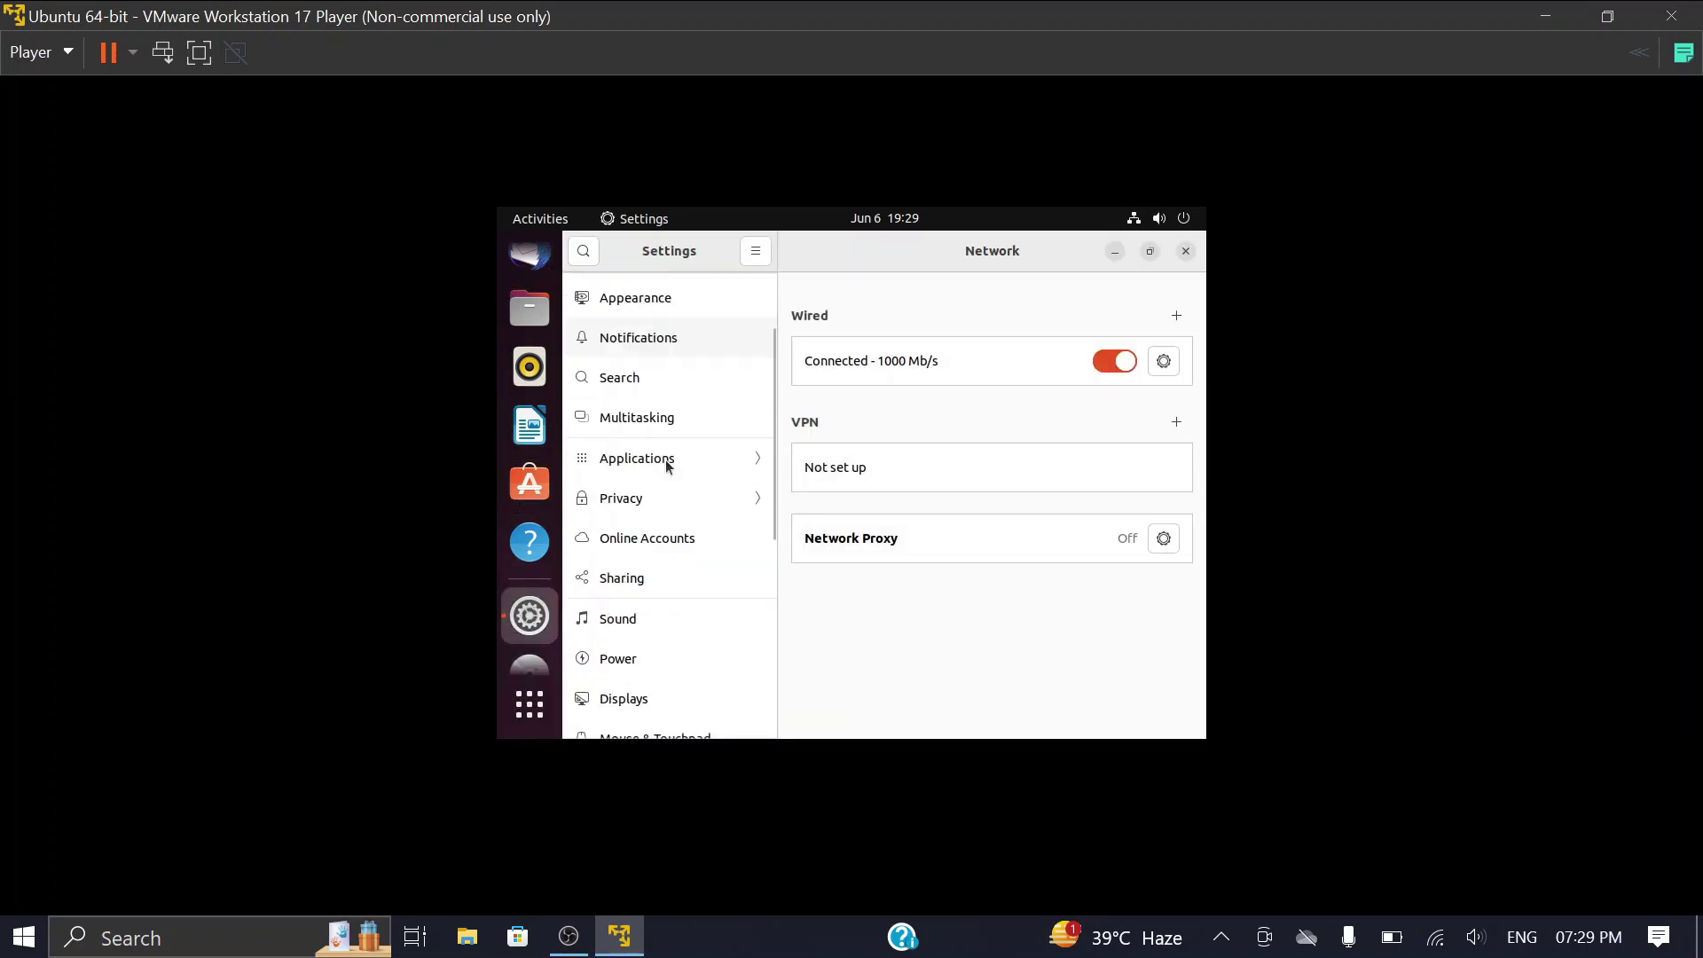
{"action": "scroll", "coordinate": [665, 460], "scroll_direction": "down", "scroll_amount": 1}
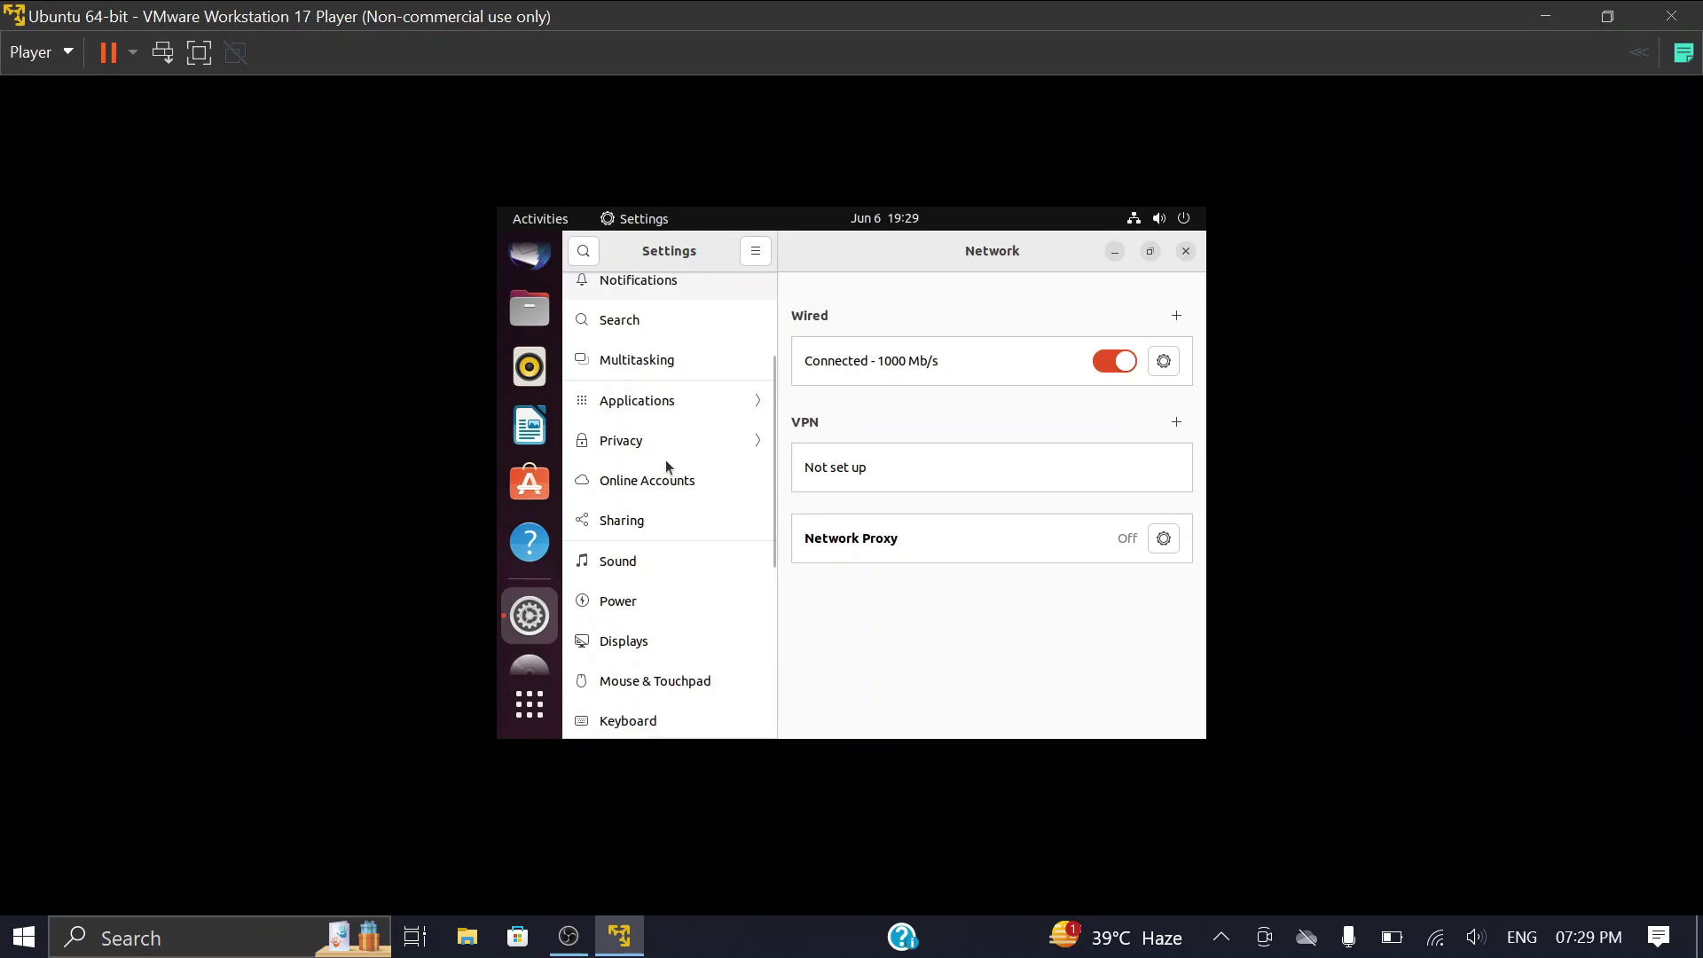
{"action": "left_click", "coordinate": [625, 642]}
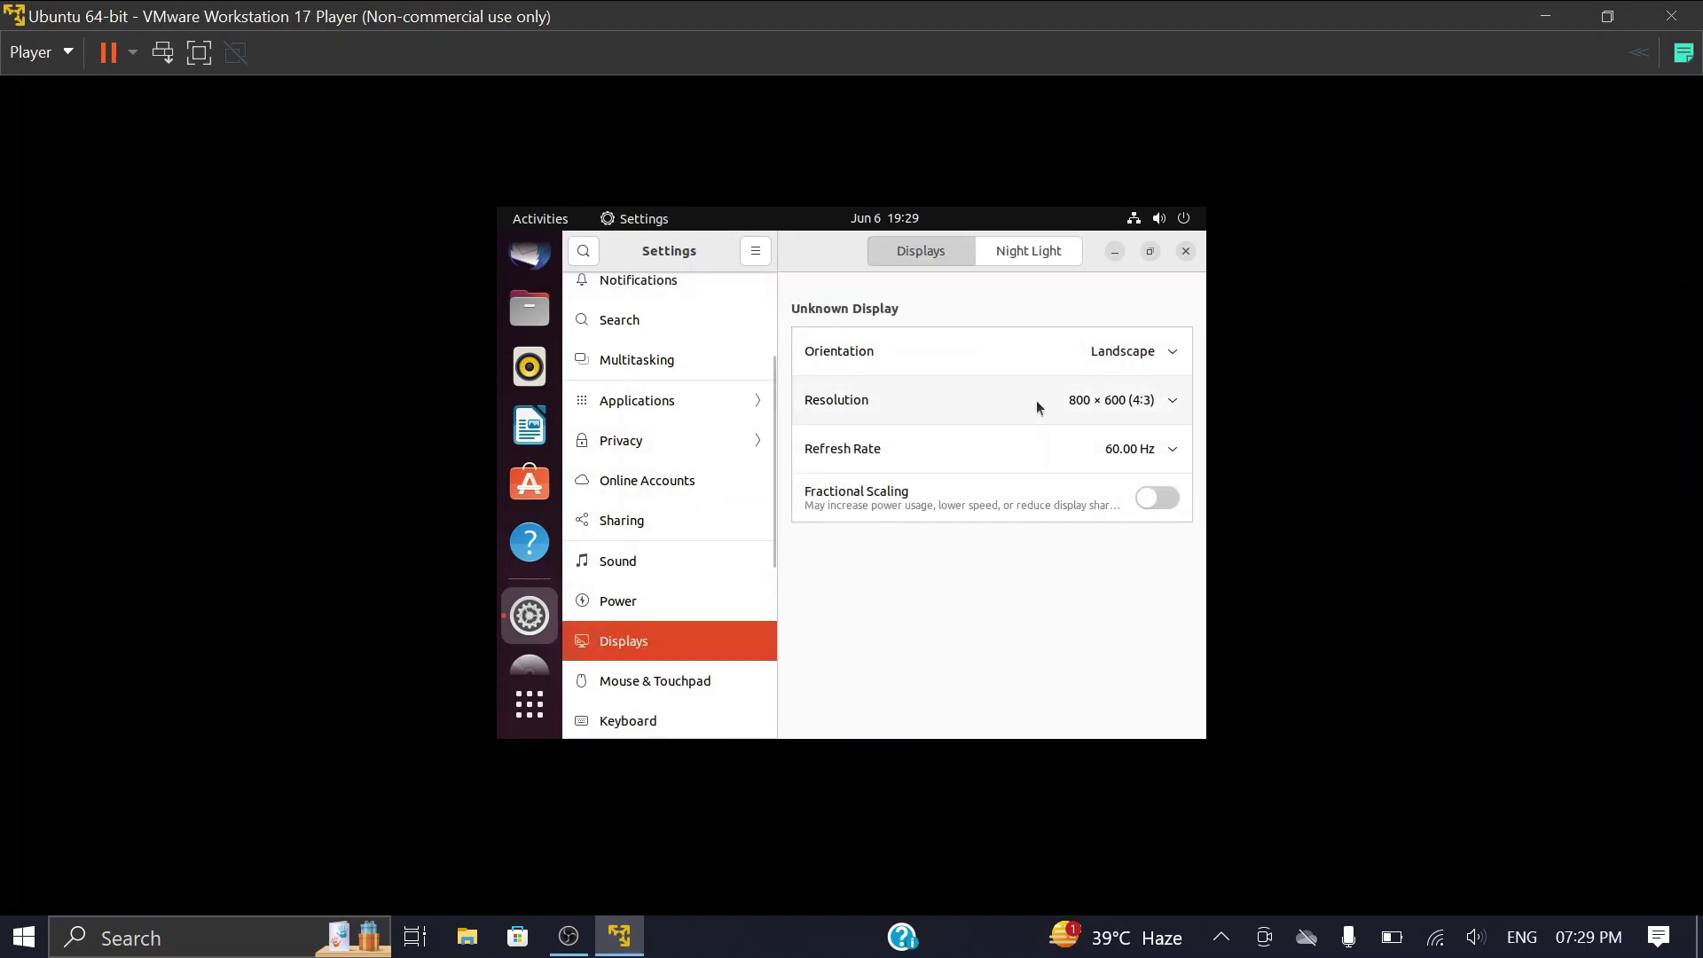
{"action": "left_click", "coordinate": [1114, 396]}
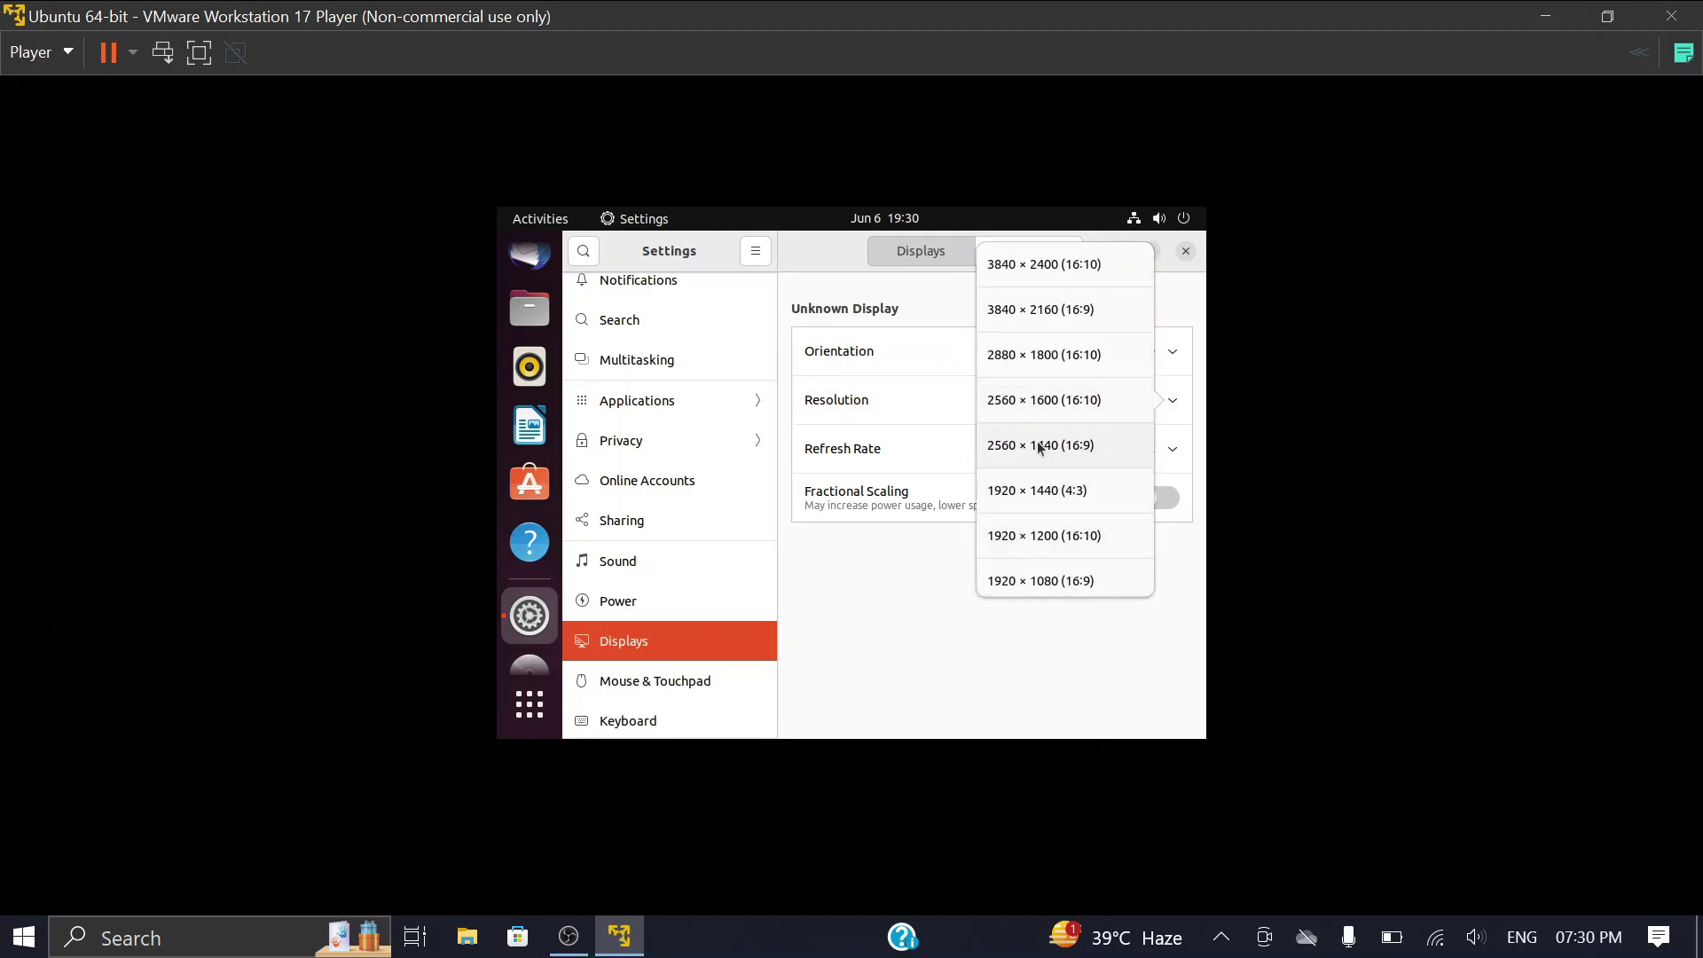
{"action": "left_click", "coordinate": [1039, 539]}
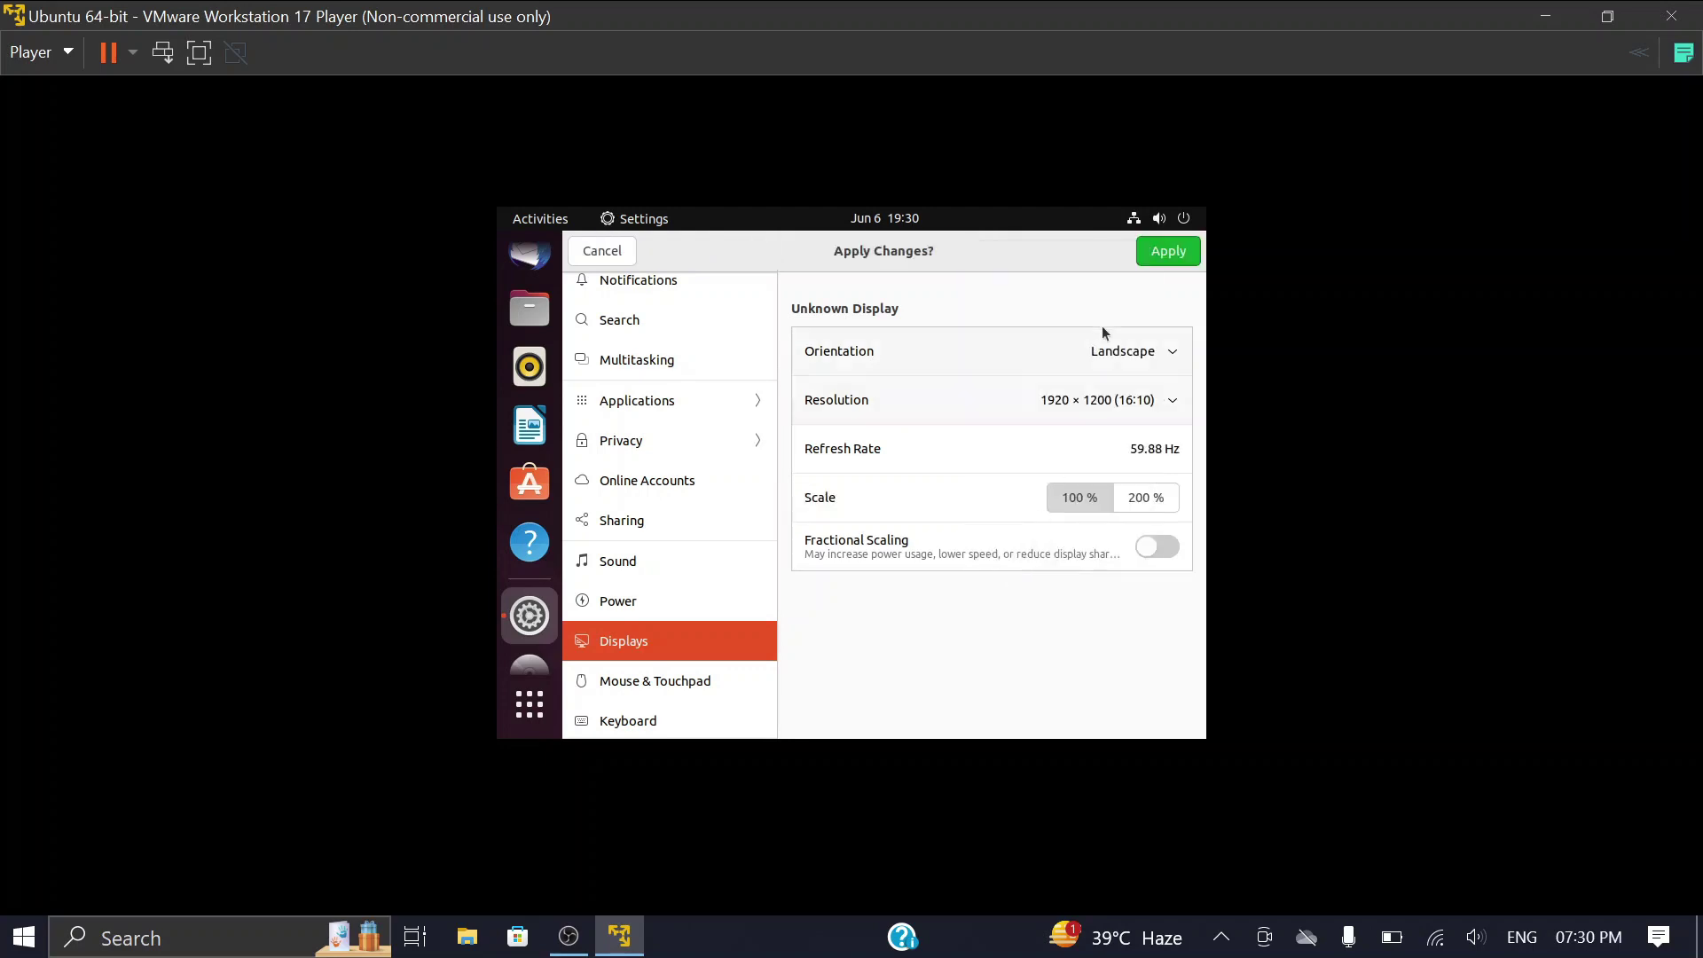
{"action": "left_click", "coordinate": [1169, 252]}
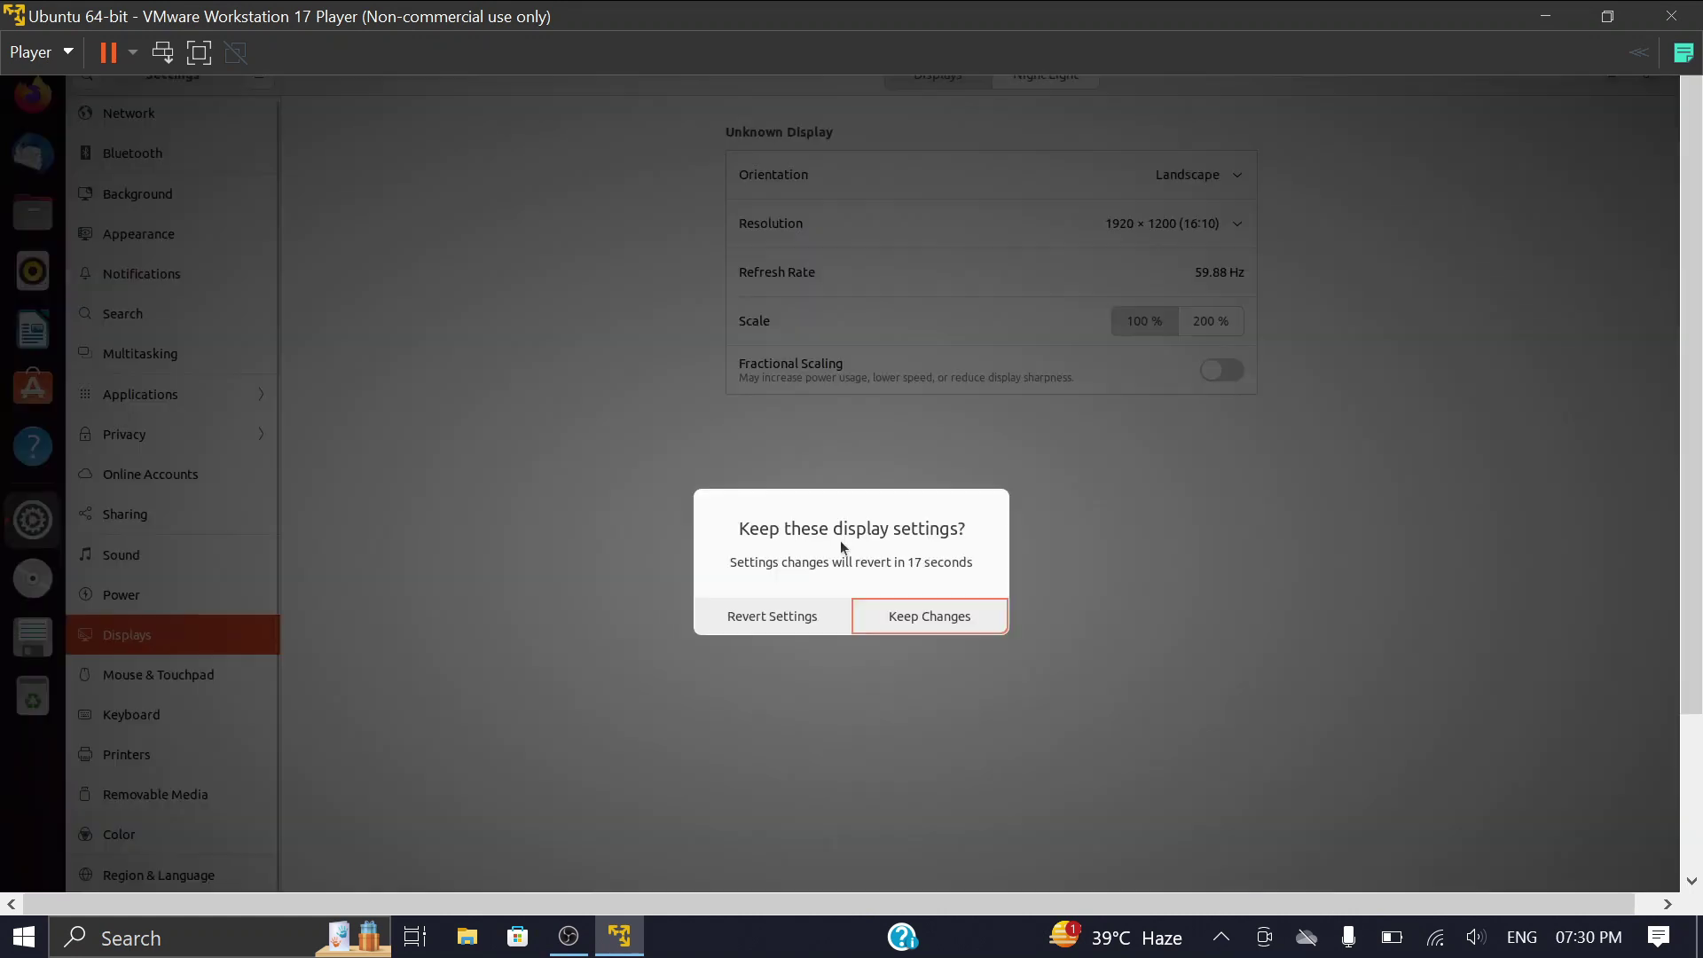
Step: Keep the new resolution, close Settings, and toggle the Player's full screen mode on and back off
{"action": "left_click", "coordinate": [944, 616]}
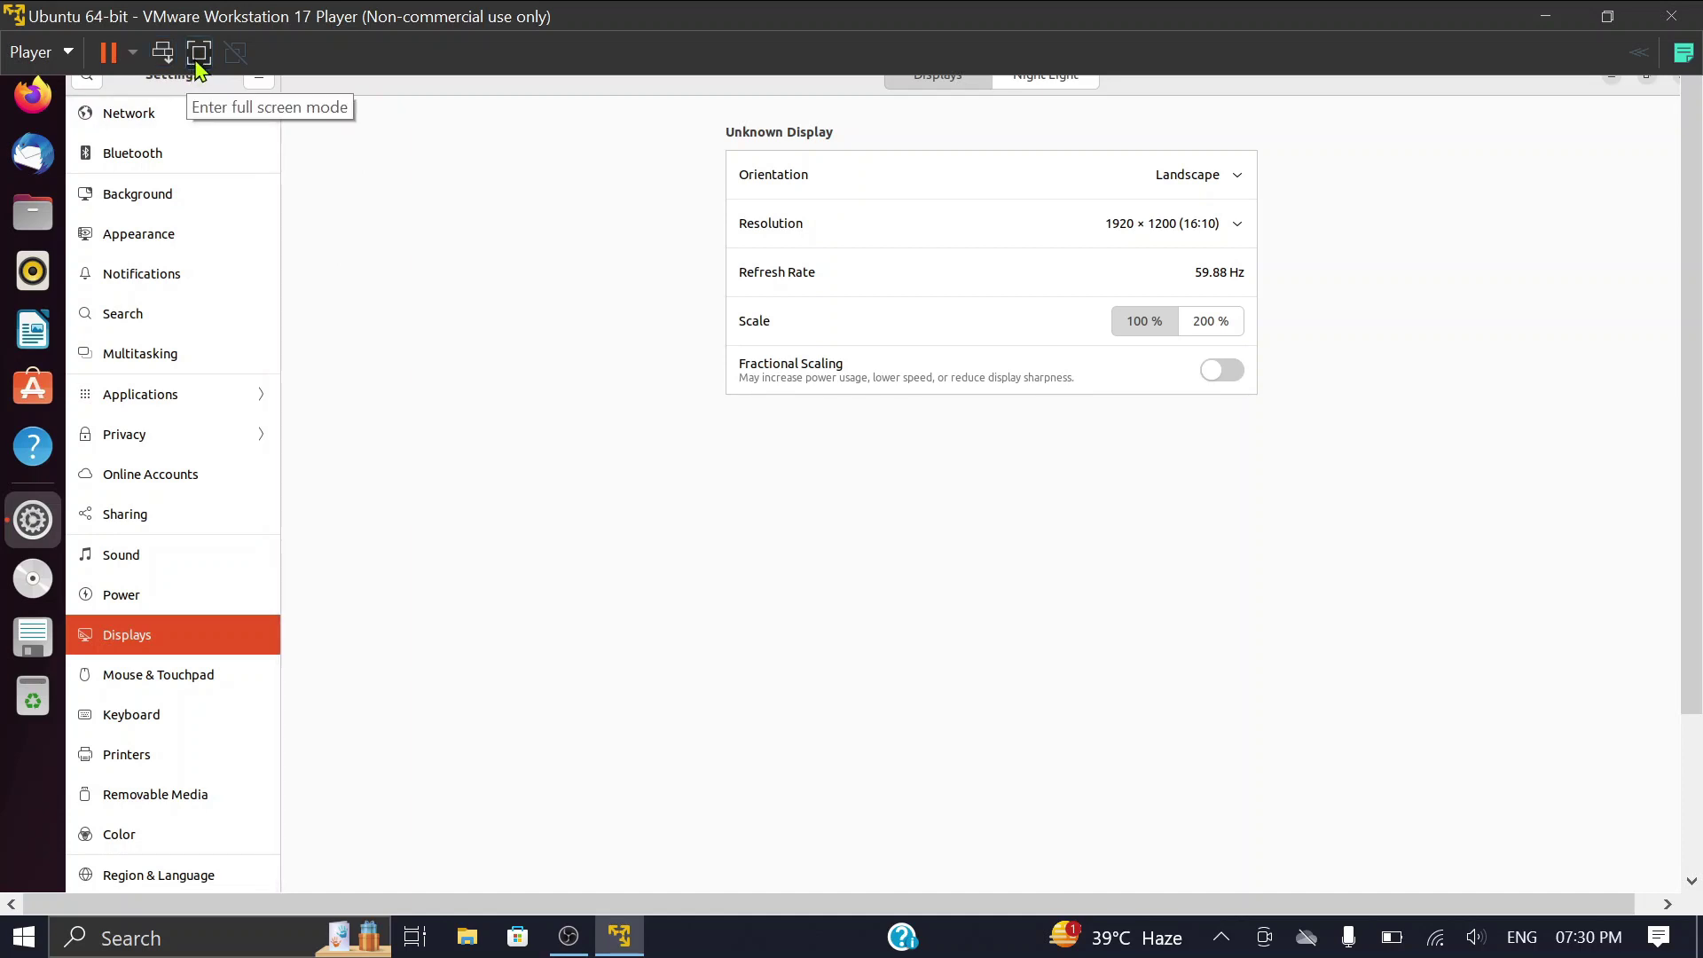
{"action": "left_click", "coordinate": [196, 58]}
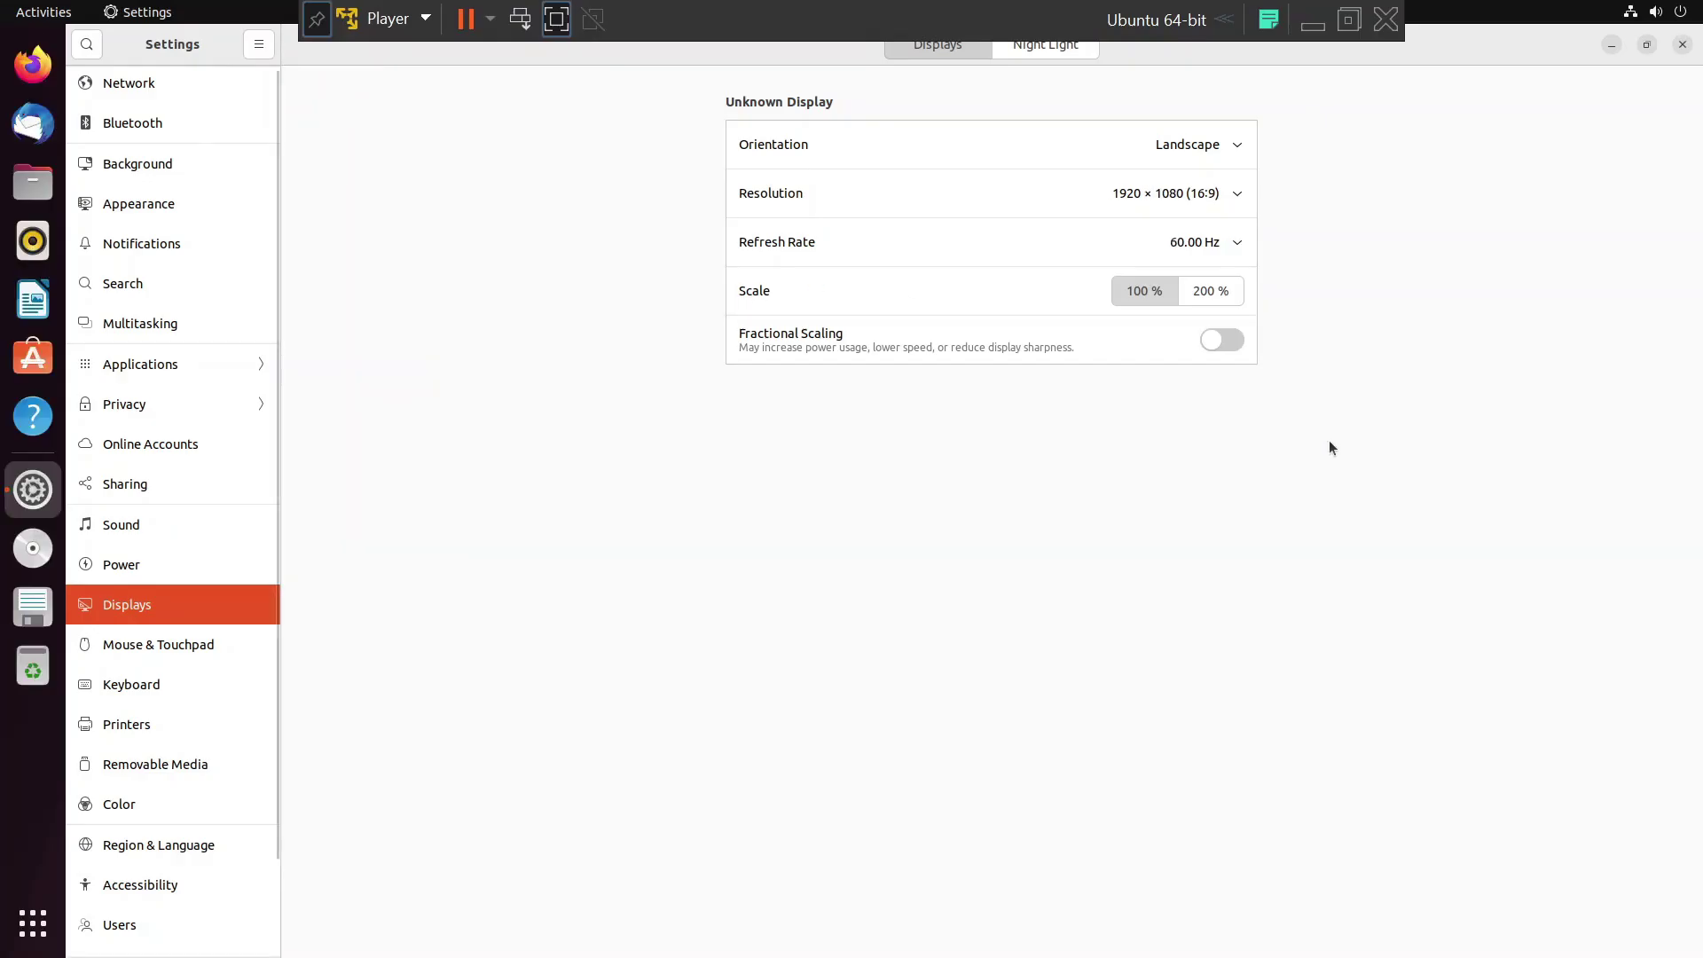
{"action": "left_click", "coordinate": [1682, 47]}
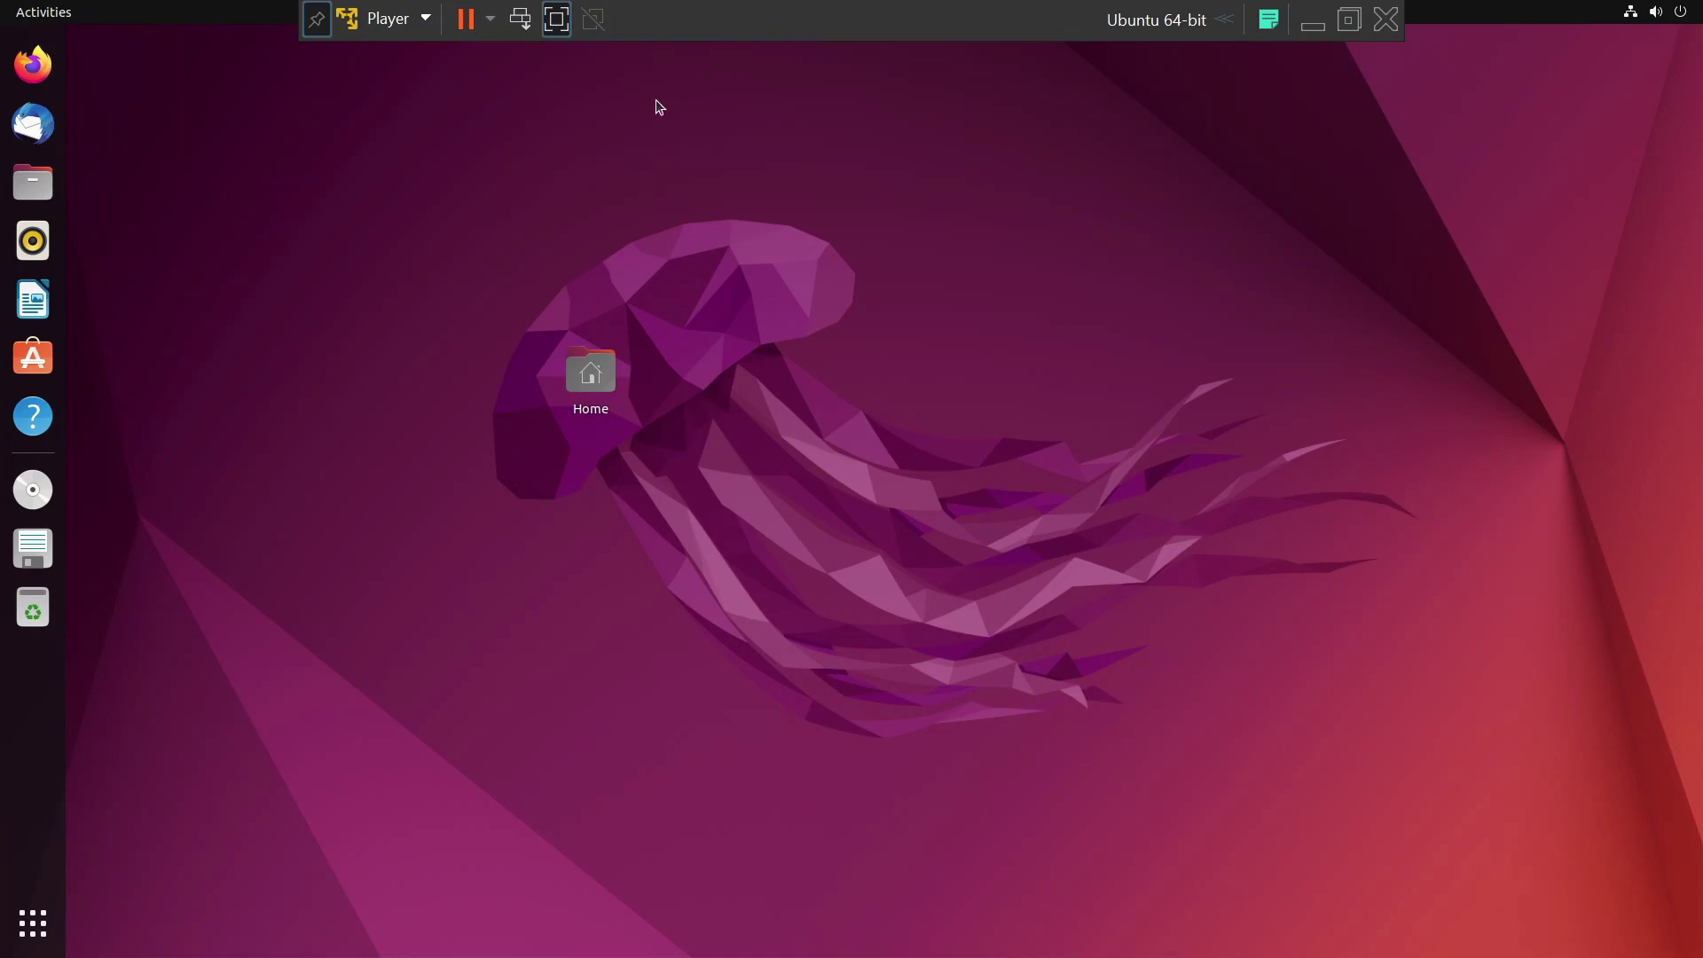
{"action": "left_click", "coordinate": [558, 22]}
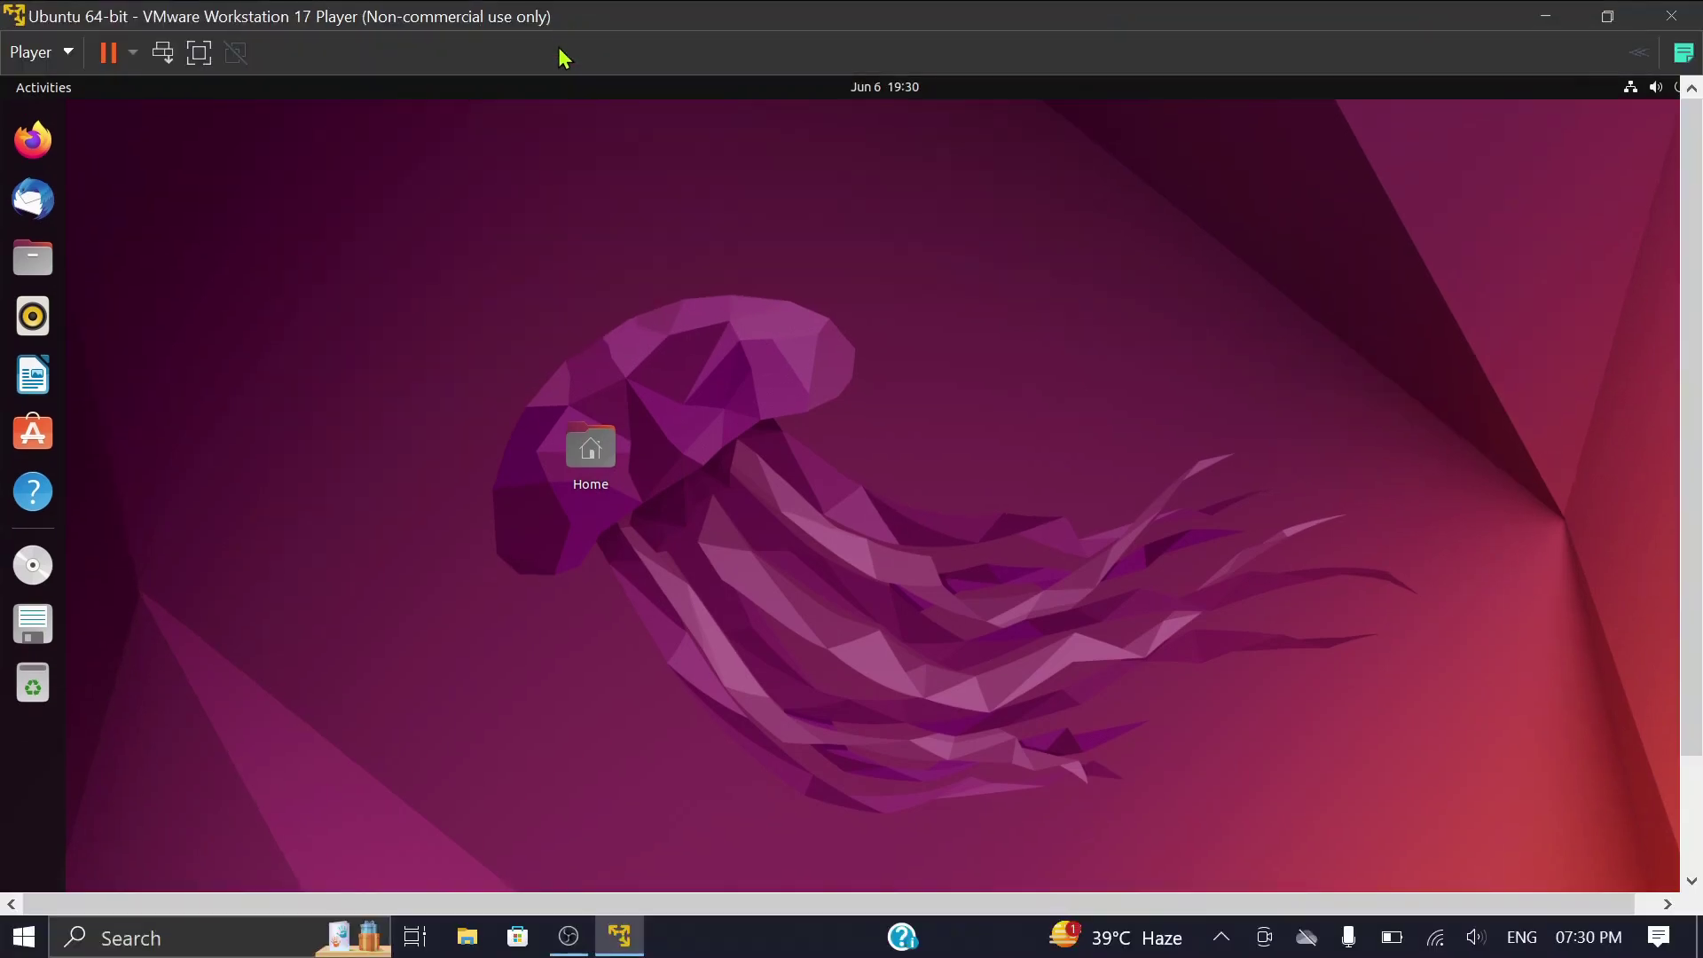